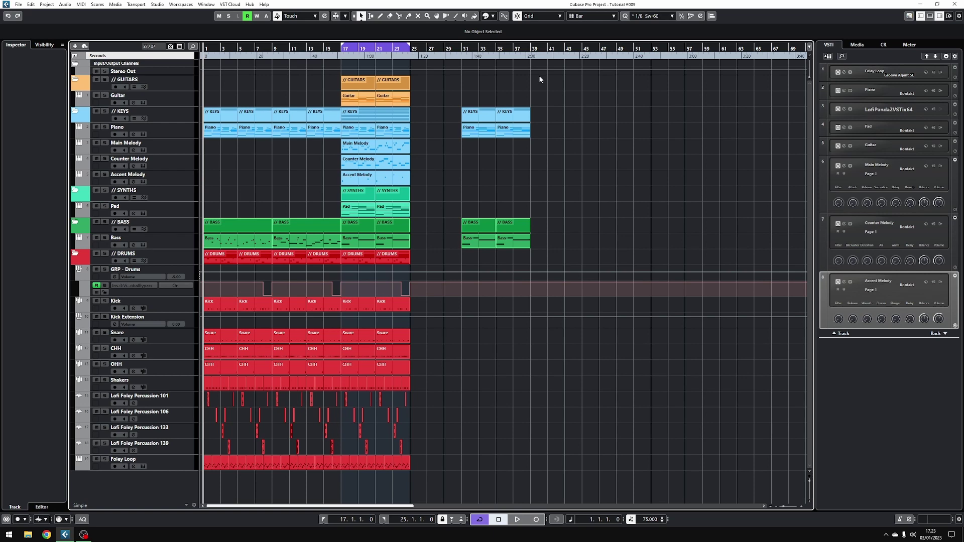
Move all the existing loop parts to bar 59, keeping a copy of the first two piano parts at bar 1.
drag(595, 490, 152, 67)
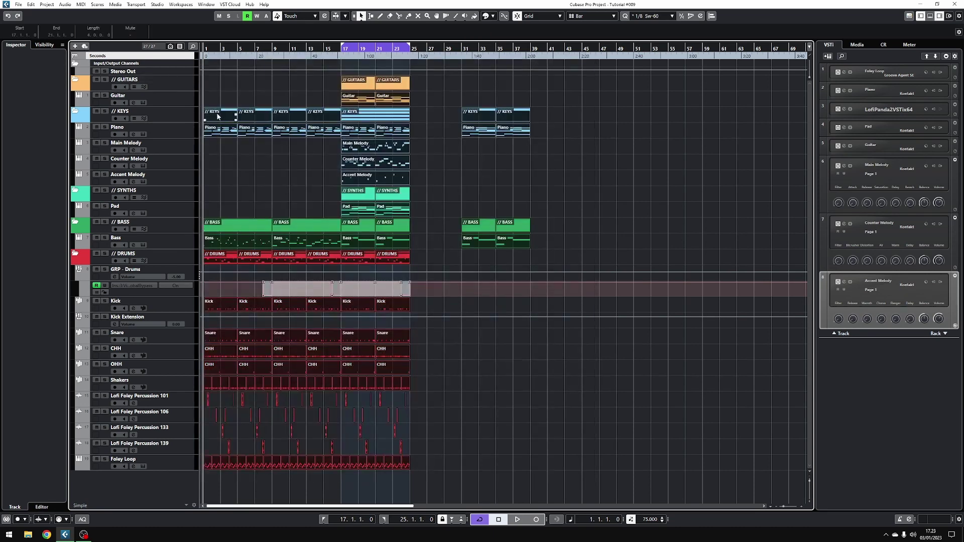
drag(216, 112, 231, 125)
click(566, 151)
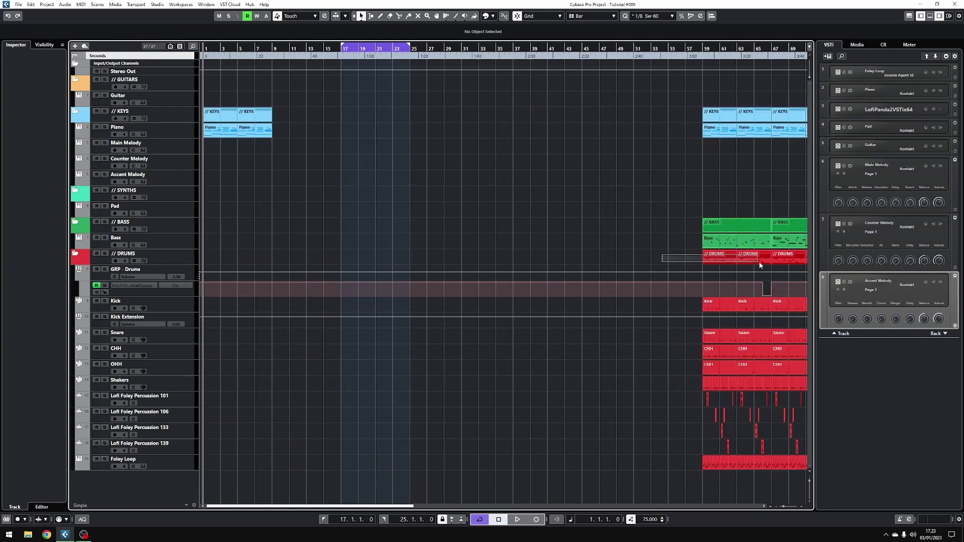
Copy the first four drum sections, including shakers and foley, to bars 9–25.
click(721, 259)
drag(720, 258, 291, 256)
drag(386, 246, 348, 257)
Duplicate the two opening piano parts repeatedly so the piano runs from bar 1 to bar 57.
drag(323, 203, 216, 128)
key(ctrl+d)
key(ctrl+d)
key(ctrl+d)
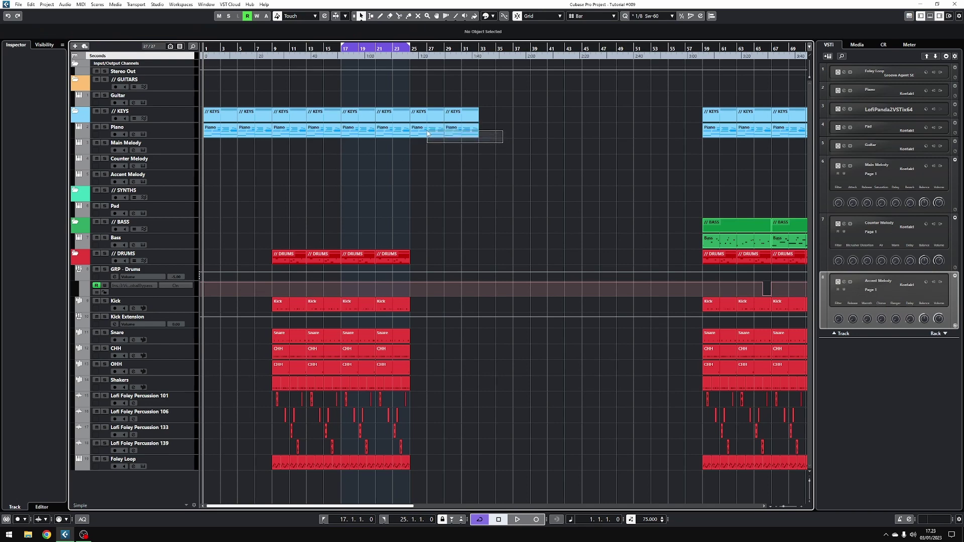
key(ctrl+d)
key(ctrl+d)
key(ctrl+d)
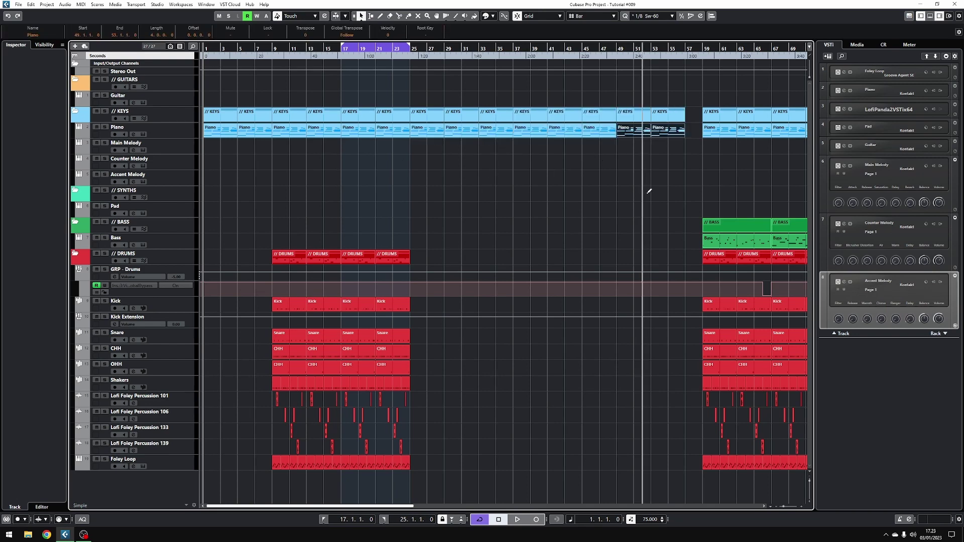
Move the original loop parts out to bar 86 and shift the new arrangement to start at bar 2.
scroll(641, 189, down, 3)
drag(711, 475, 483, 78)
drag(489, 115, 617, 115)
Set the cycle range to bars 10–26, covering the first drum section.
key(h)
key(h)
key(h)
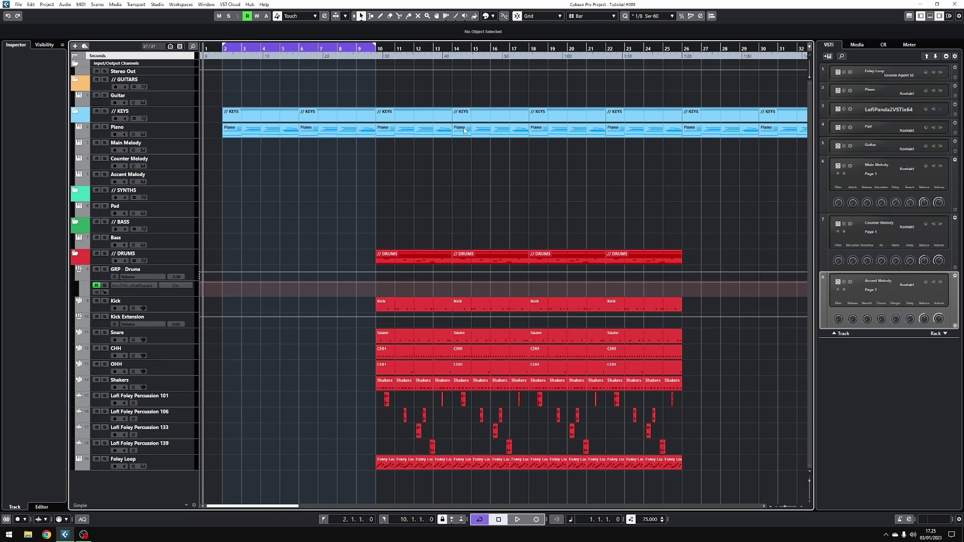
drag(382, 48, 681, 51)
key(g)
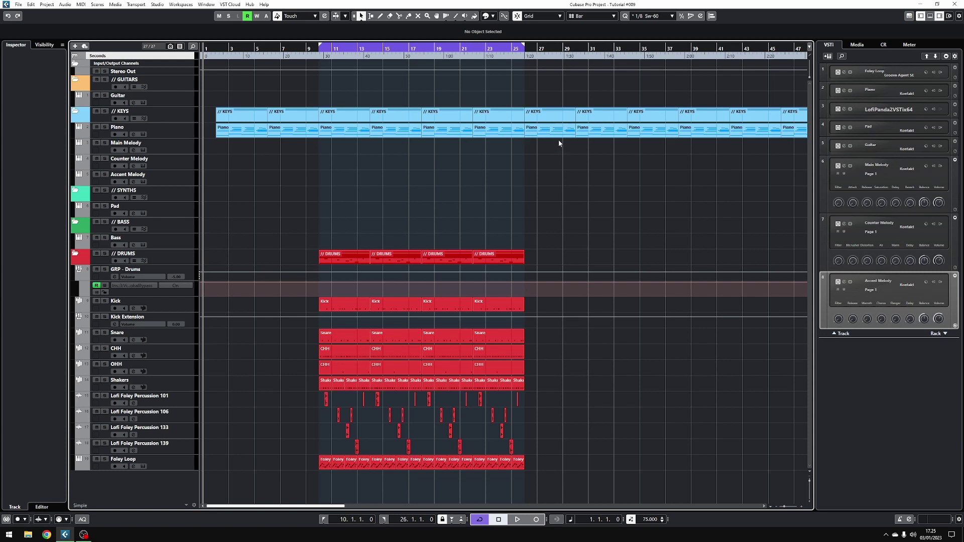
Set the cycle range to the drumless break at bars 26–34 and copy two drum sections to bar 34.
mouse_move(525, 51)
mouse_down()
mouse_move(635, 51)
mouse_move(476, 151)
mouse_up()
mouse_move(418, 218)
mouse_down()
mouse_move(294, 258)
mouse_move(238, 260)
mouse_up()
drag(234, 257, 540, 259)
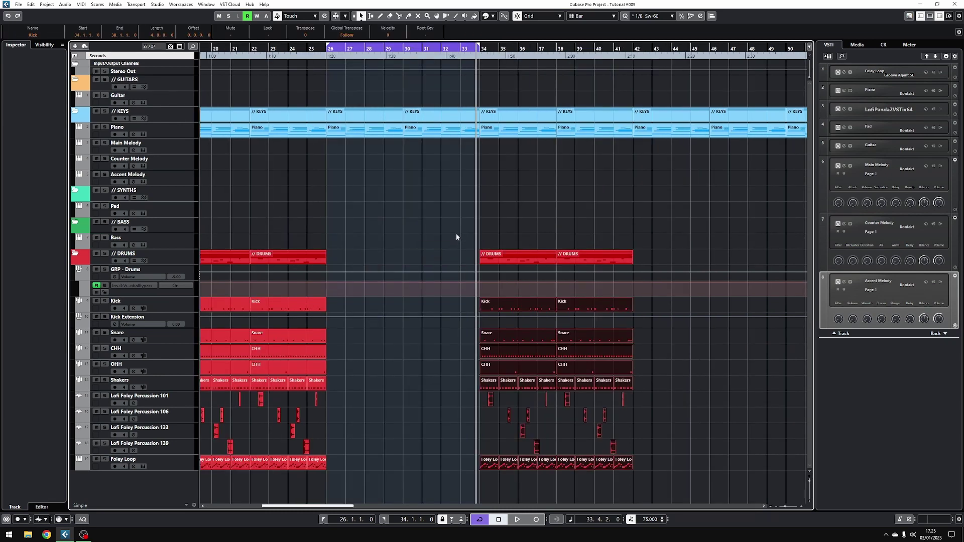
Duplicate the two drum sections to fill bars 42–50 and set the cycle range to bars 34–50.
drag(457, 234, 730, 267)
key(ctrl+d)
drag(783, 48, 477, 48)
scroll(460, 65, right, 3)
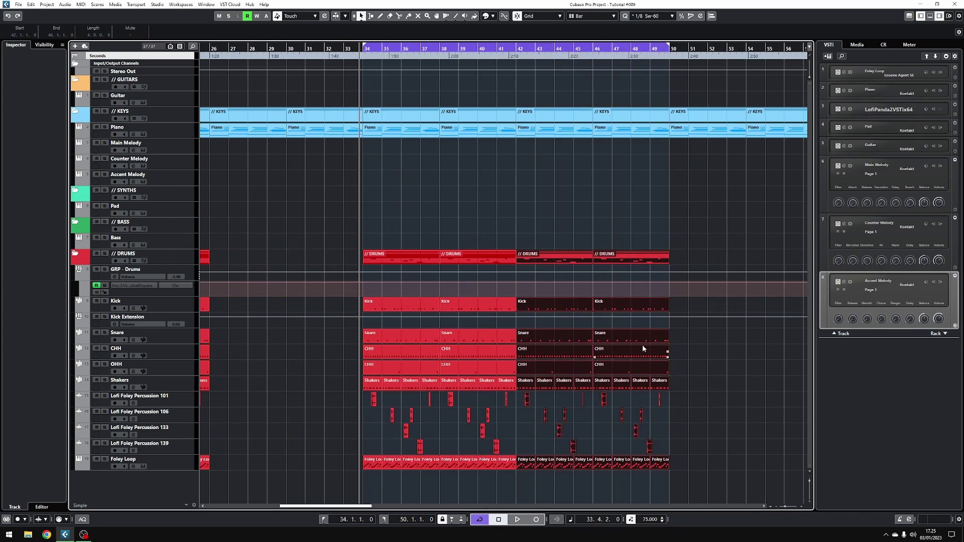
Delete the last piano part at bars 54–58 and set the cycle range to the outro at bars 50–54.
scroll(663, 228, right, 5)
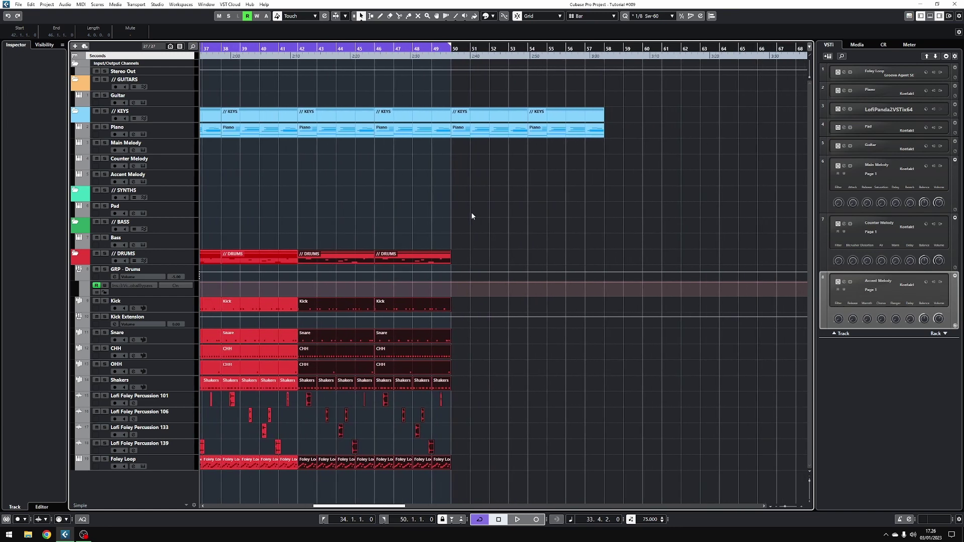
click(562, 136)
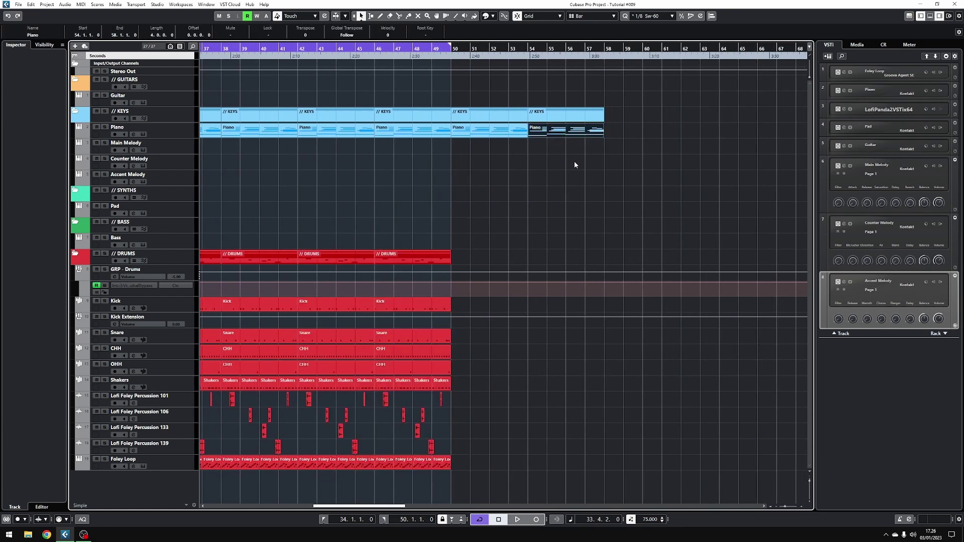
key(Delete)
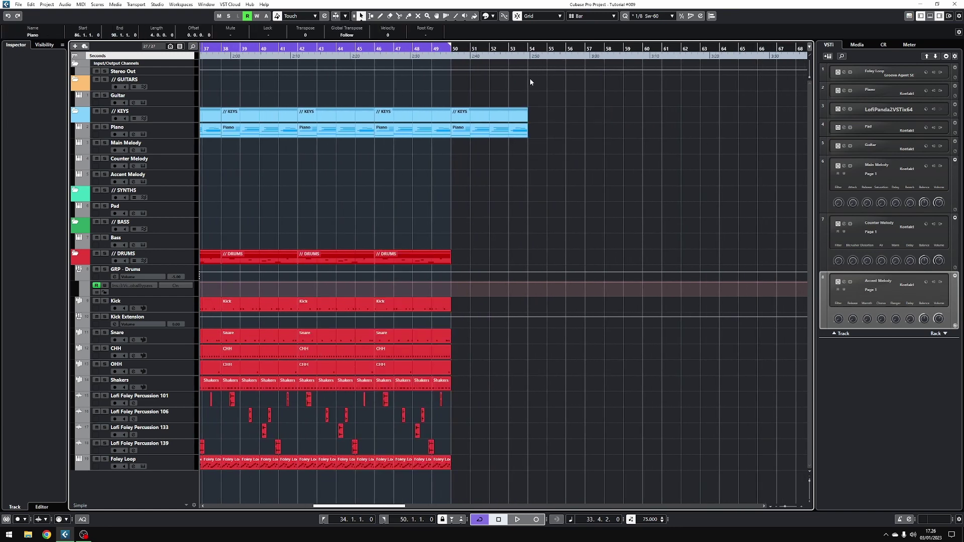
alt+click(528, 50)
ctrl+click(451, 50)
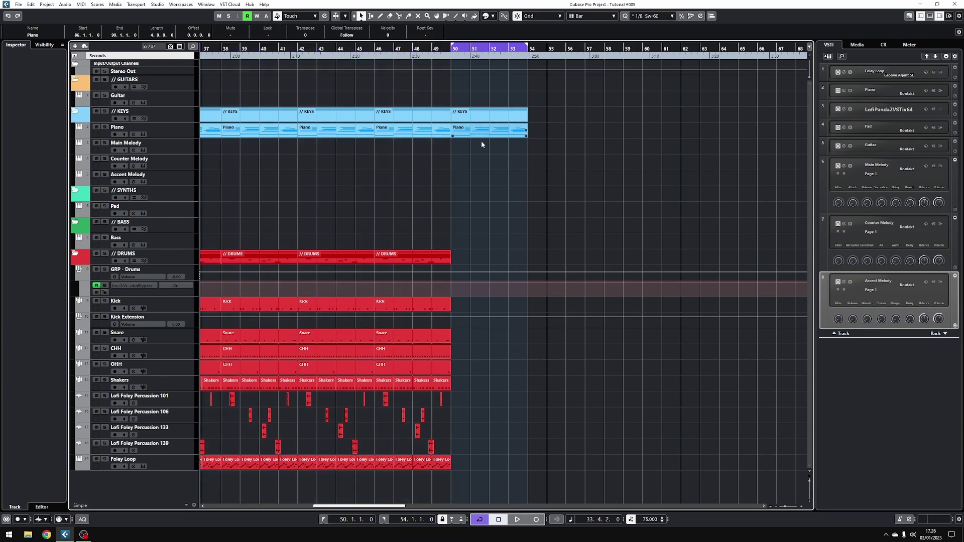
Set the cycle range to bars 42–50 and copy the original melody, pad, bass and guitar parts there.
scroll(459, 193, left, 3)
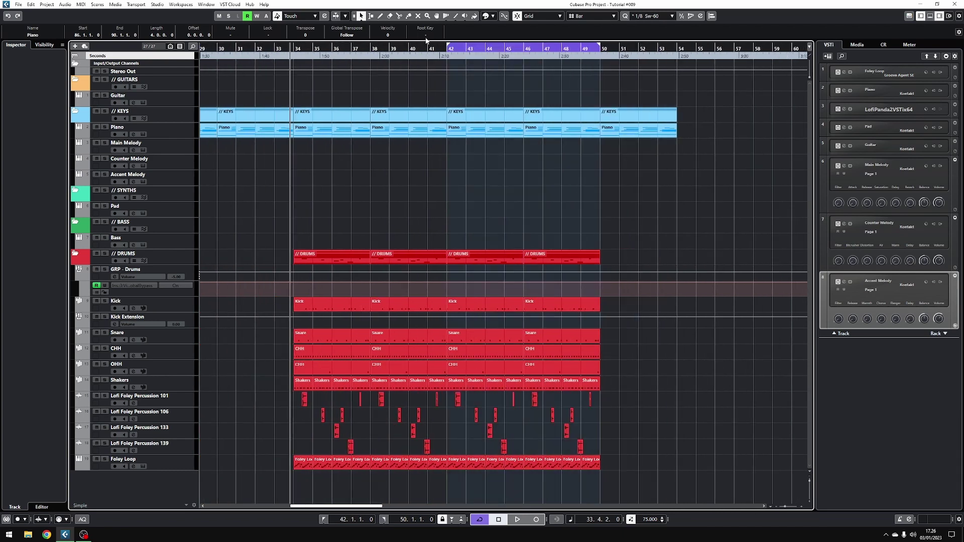
key(h)
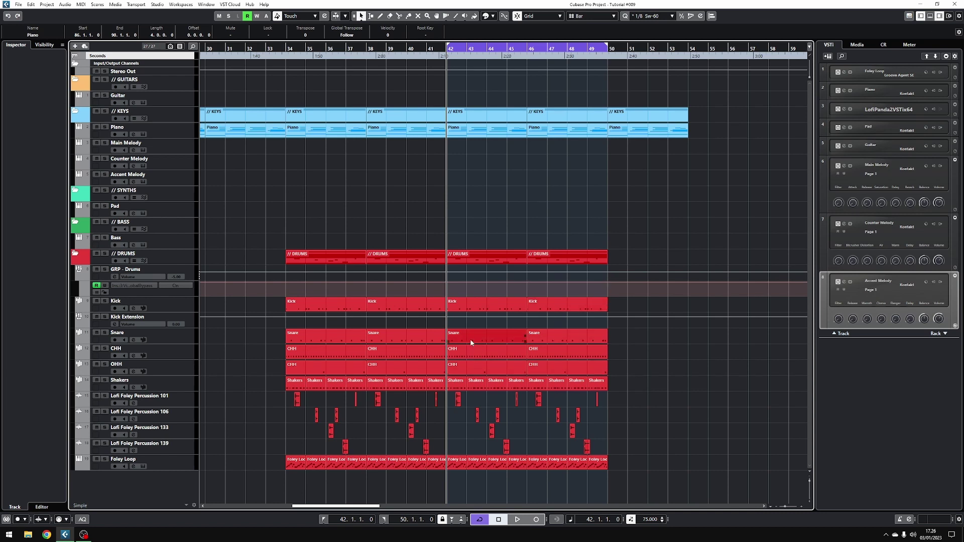
scroll(484, 226, down, 5)
drag(599, 148, 648, 209)
alt+drag(637, 145, 394, 144)
drag(654, 243, 375, 240)
drag(653, 102, 380, 99)
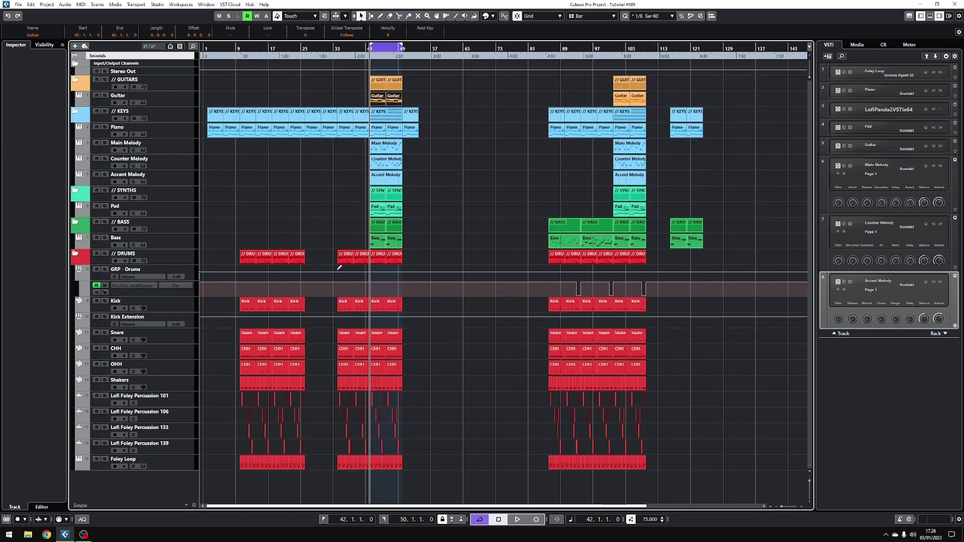
Examine the outro up to bar 54 and set the cycle range to the break at bars 26–34.
scroll(509, 211, up, 5)
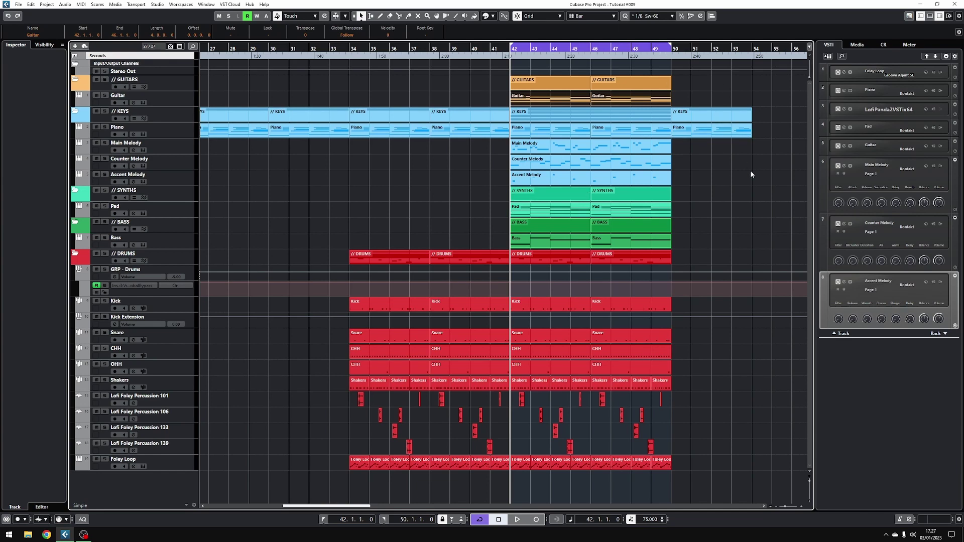
scroll(751, 170, right, 5)
click(562, 75)
key(h)
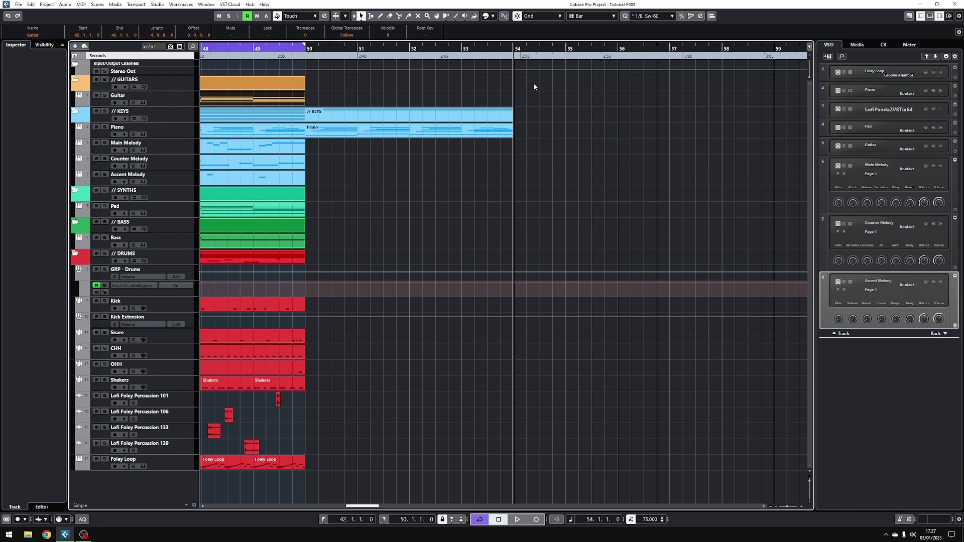
scroll(421, 146, left, 7)
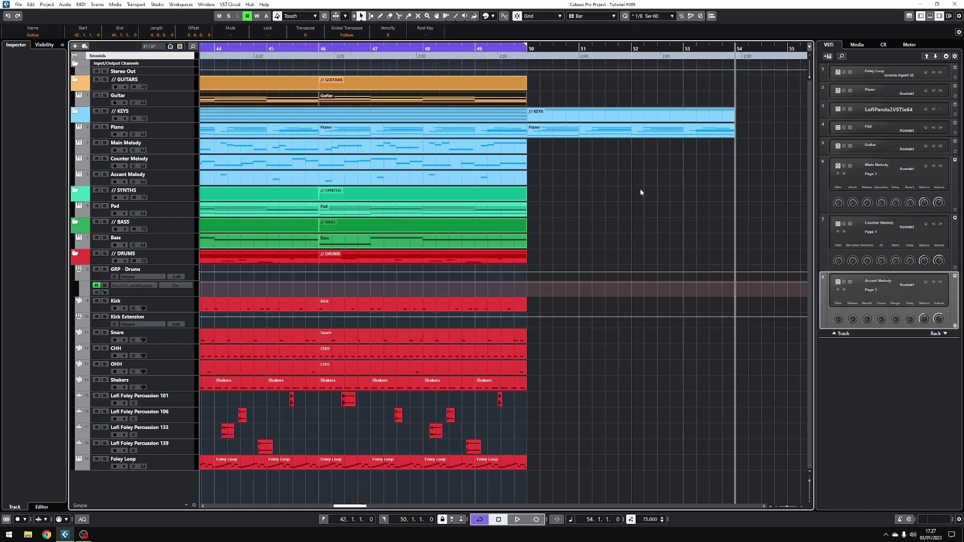
scroll(261, 191, down, 6)
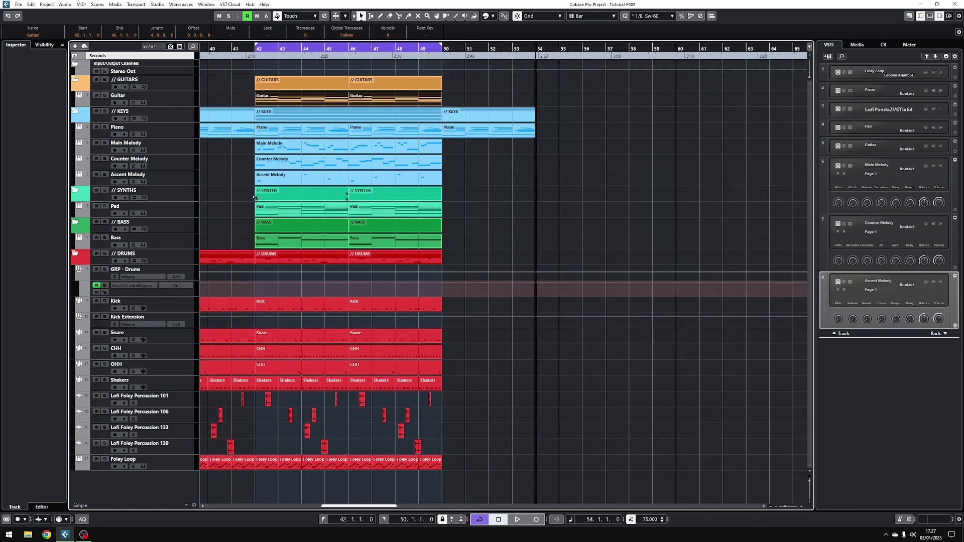
scroll(227, 50, left, 7)
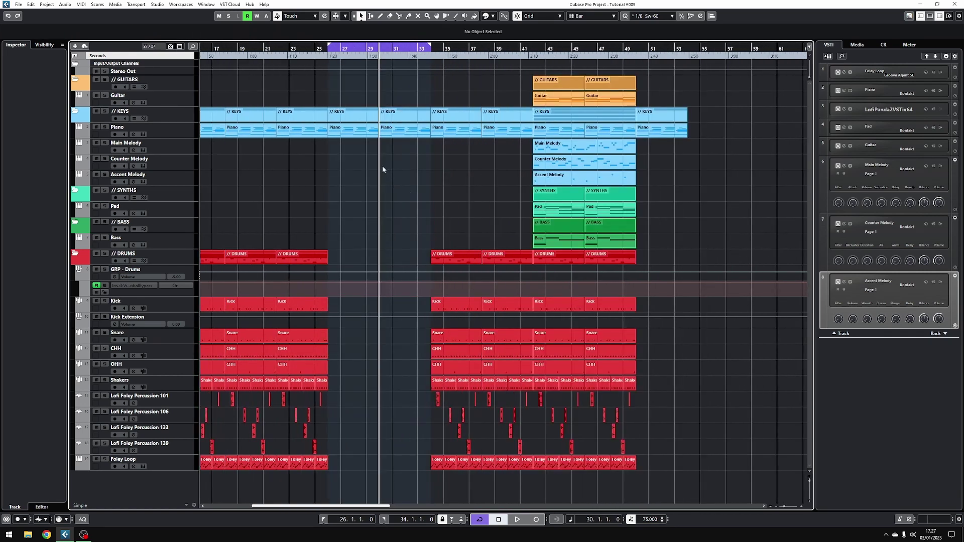
drag(345, 173, 415, 107)
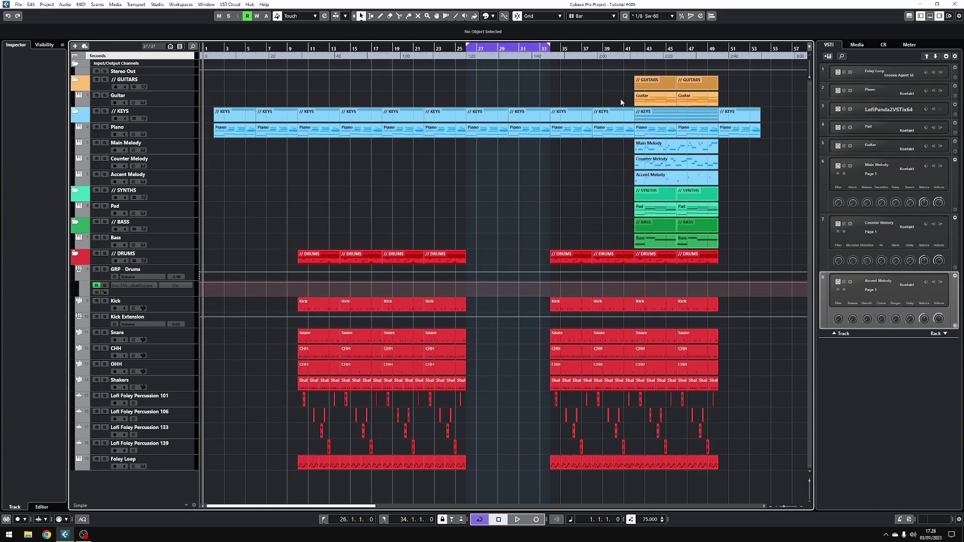
Copy the guitar and bass parts from bar 42 to bar 10 and repeat both through bar 26.
click(671, 100)
drag(672, 100, 335, 98)
click(652, 240)
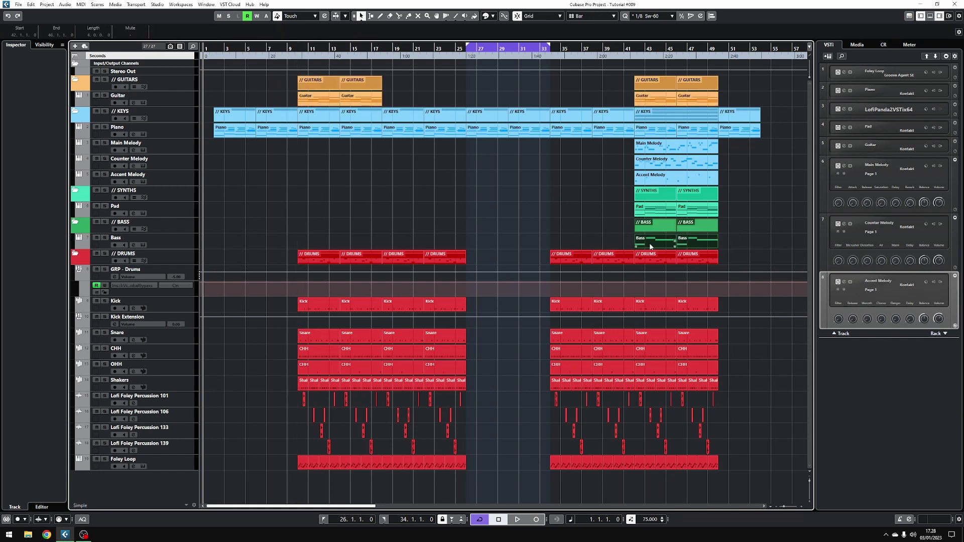
drag(652, 240, 314, 235)
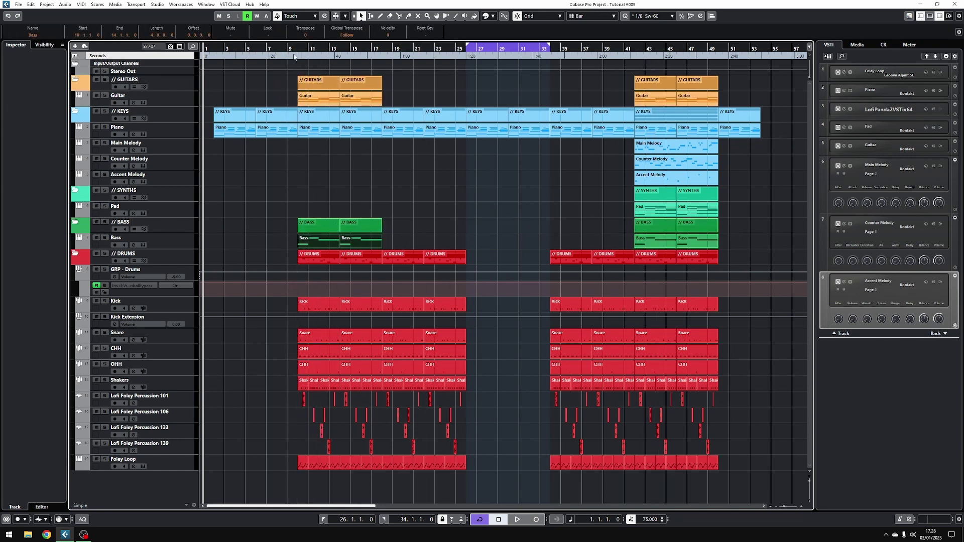
key(l)
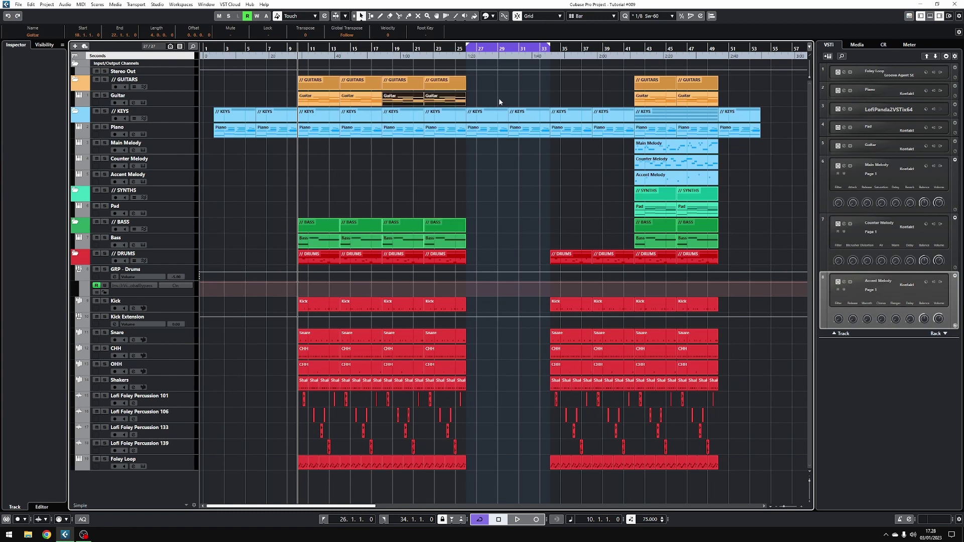
Duplicate the guitar part at bars 22–26 repeatedly so the guitar continues through the break and outro to bar 54.
drag(498, 98, 454, 103)
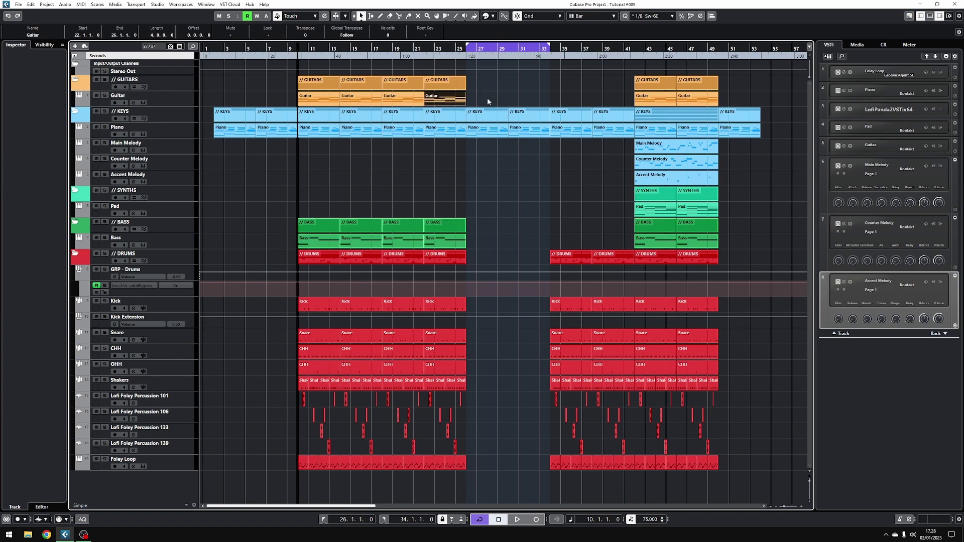
key(ctrl+d)
key(ctrl+d)
key(ctrl+d)
key(ctrl+d)
key(ctrl+d)
key(ctrl+d)
key(ctrl+d)
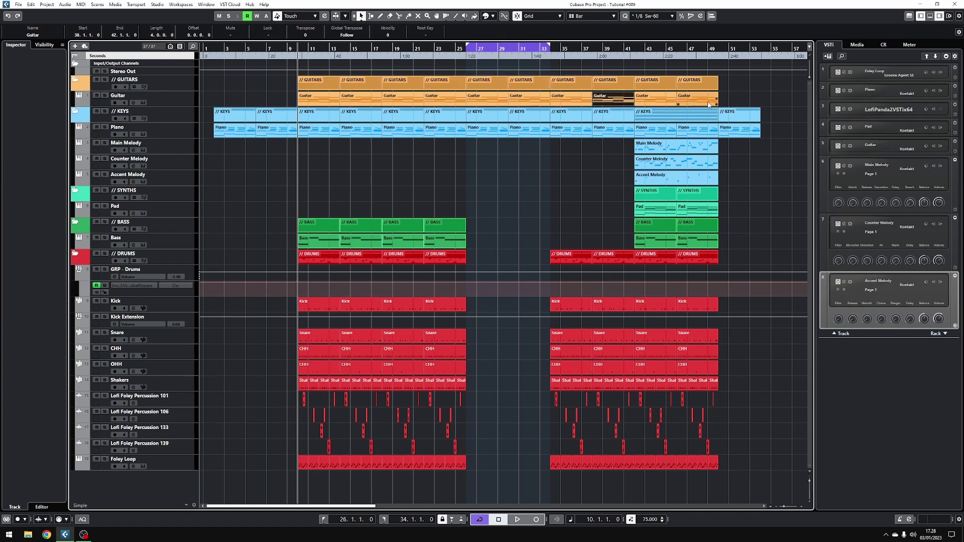
Copy two bass parts to bars 34–42.
click(513, 222)
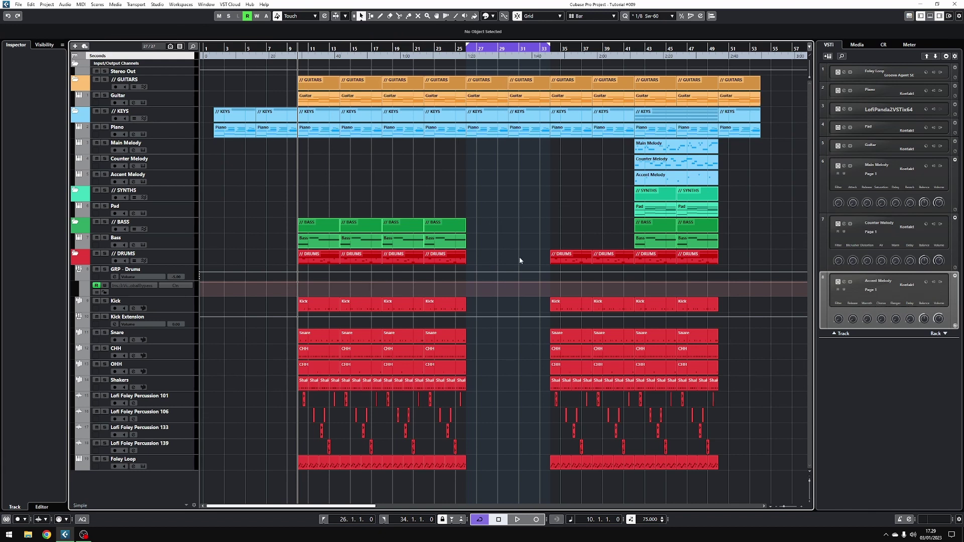
drag(496, 240, 569, 244)
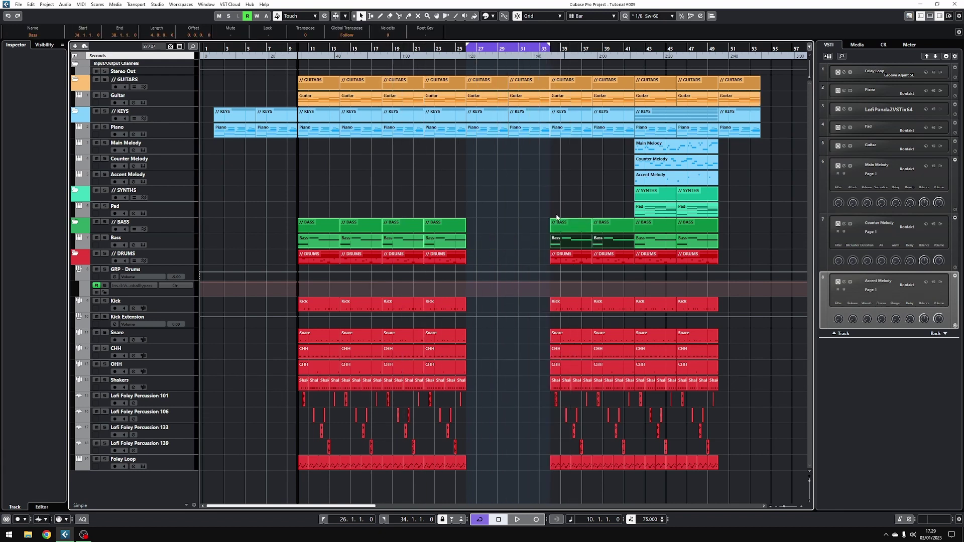
click(569, 189)
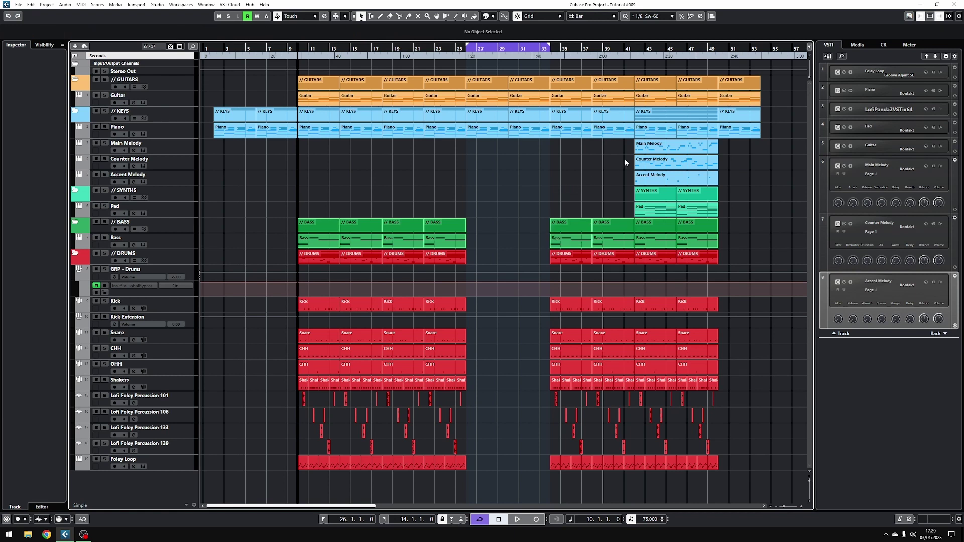
Copy the main melody part from bar 42 to bar 10 and duplicate it three times up to bar 42.
click(657, 147)
drag(657, 147, 319, 142)
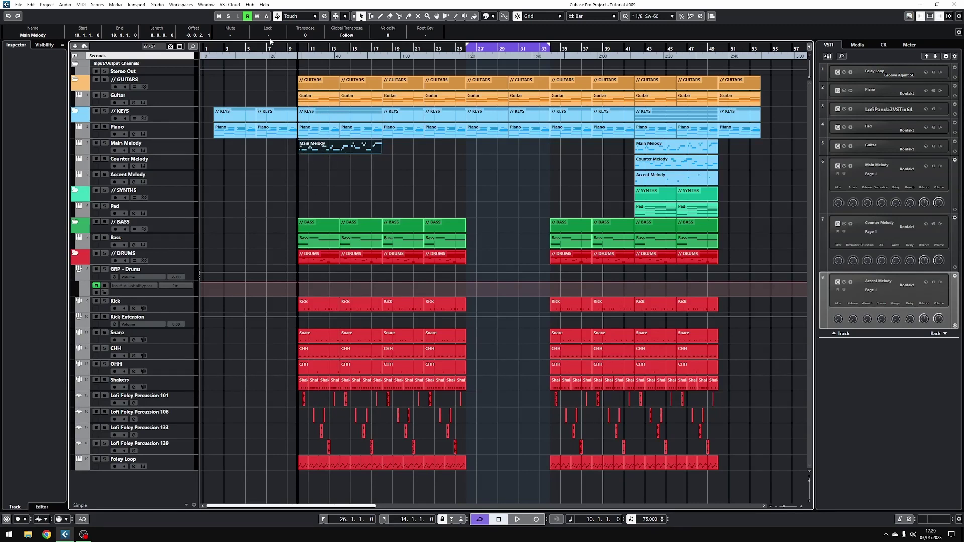
key(space)
key(ctrl+d)
key(ctrl+d)
key(ctrl+d)
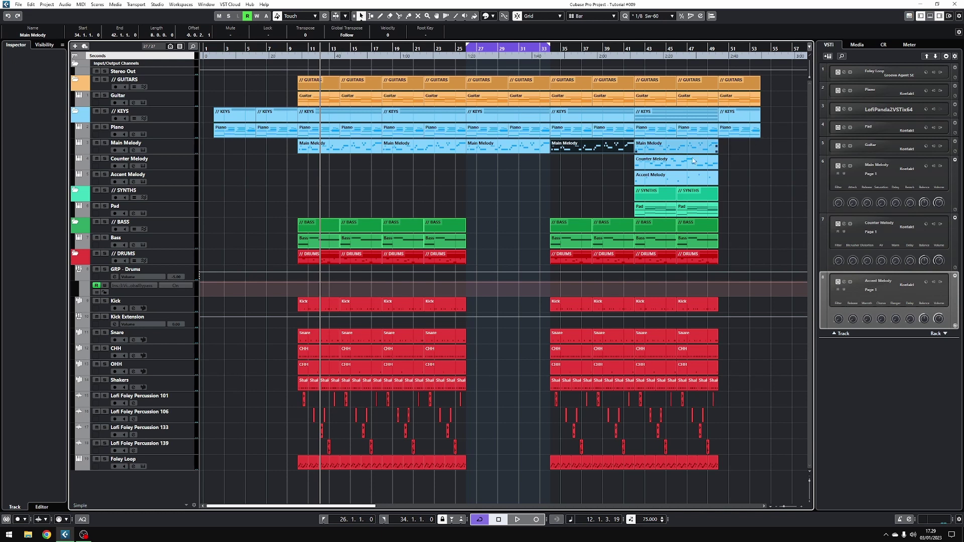
Copy the two pad parts from bar 42 to bars 18–26 and place the playhead at bar 18.
drag(572, 206, 711, 215)
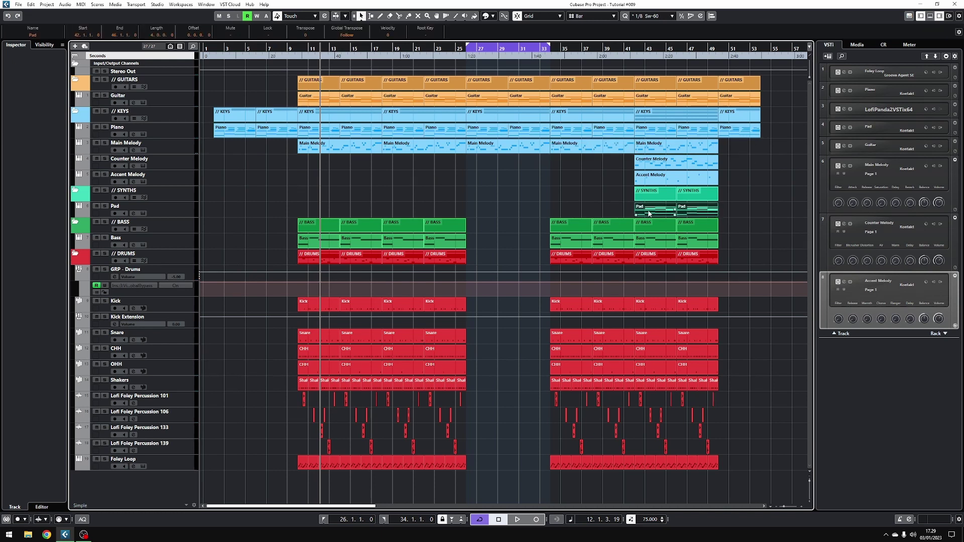
drag(650, 213, 398, 209)
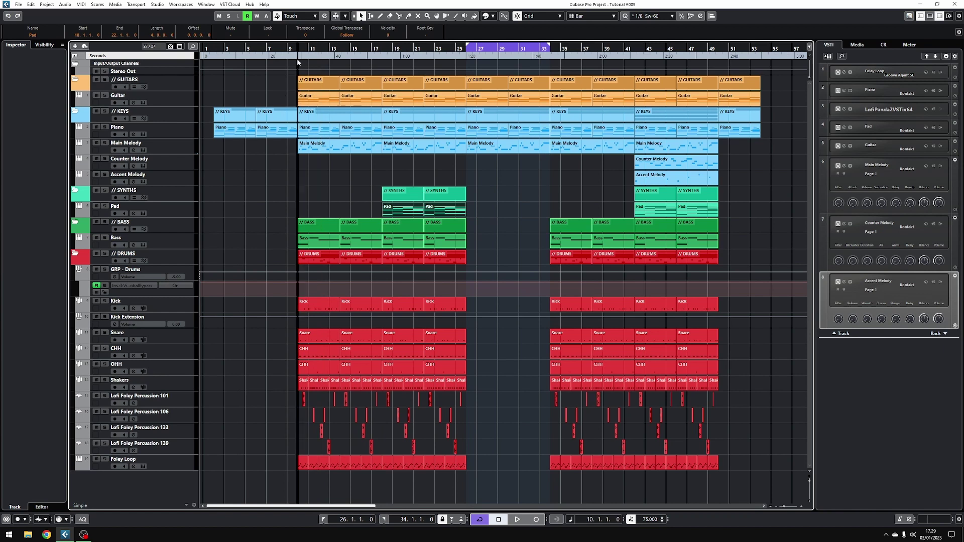
shift+click(386, 151)
click(384, 48)
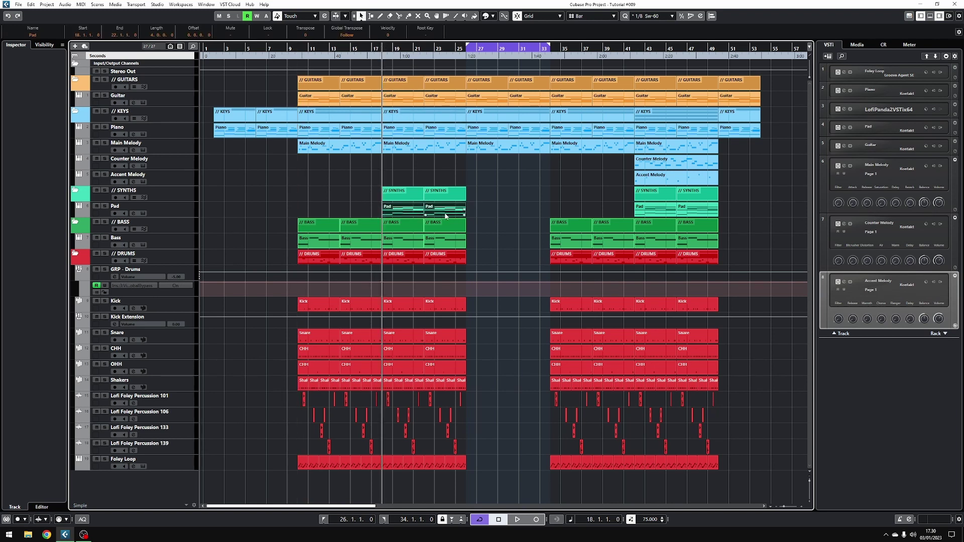
click(501, 186)
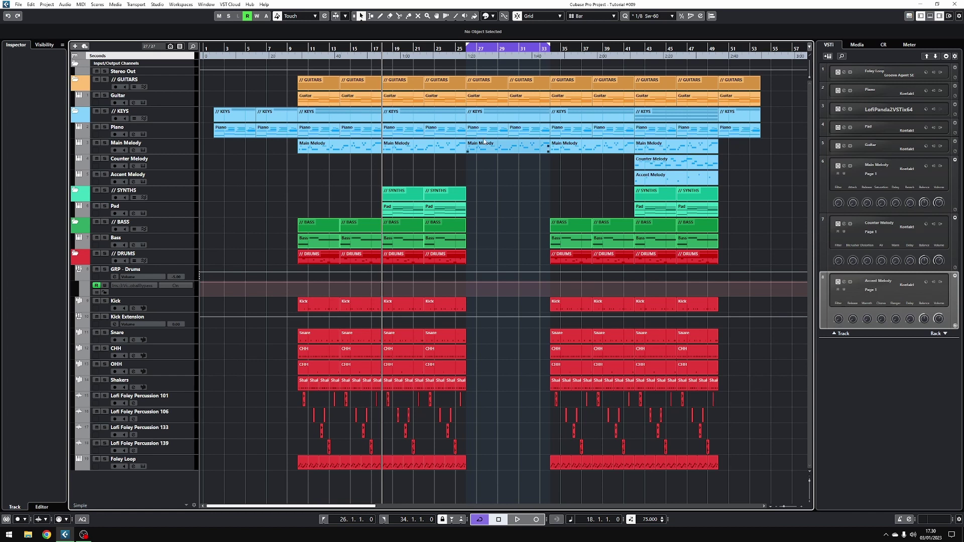
Copy the Counter Melody part from bar 42 to bars 26 and 34, and delete the two piano parts in bars 26–34.
click(465, 48)
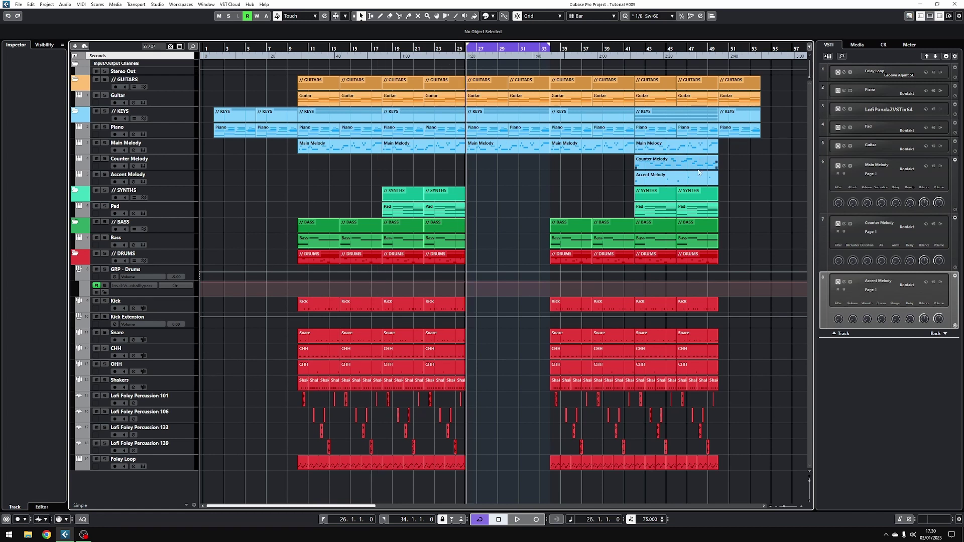
drag(680, 163, 513, 159)
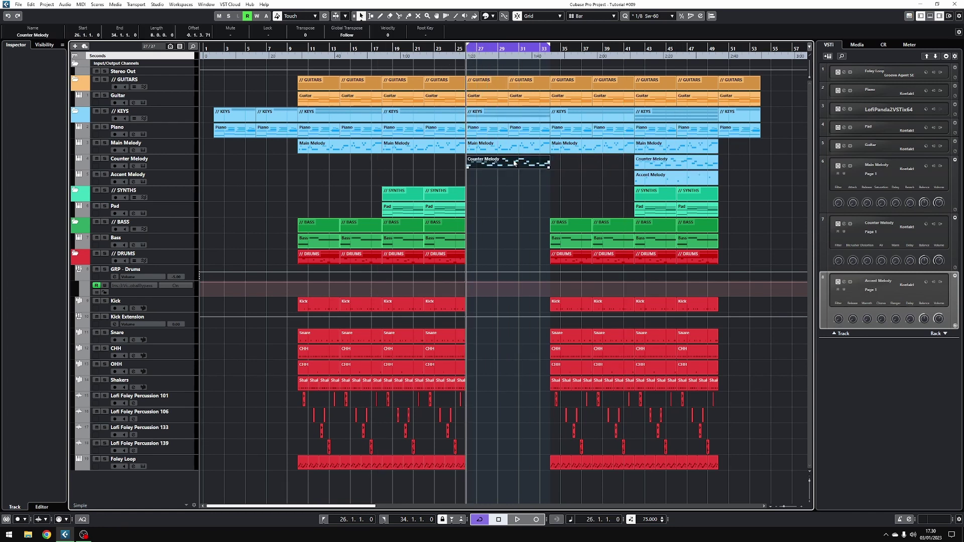
key(space)
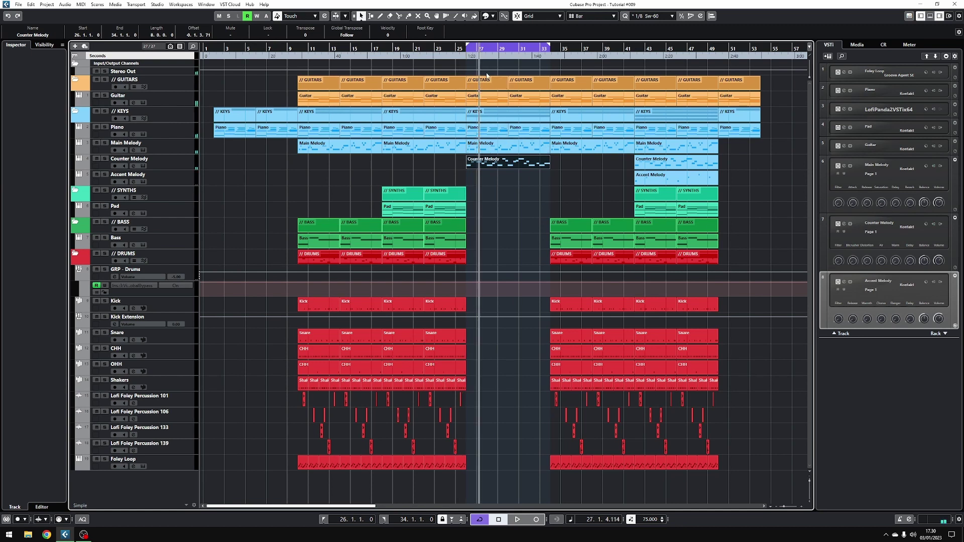
click(498, 133)
drag(497, 133, 581, 133)
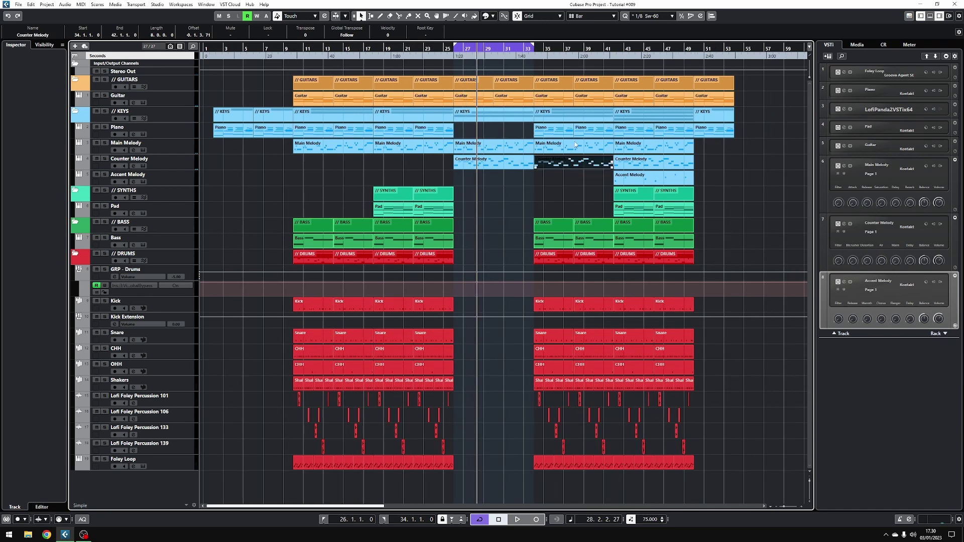
Copy the Accent Melody part from bar 42 to bar 34 and set the cycle range to bars 42–50.
key(p)
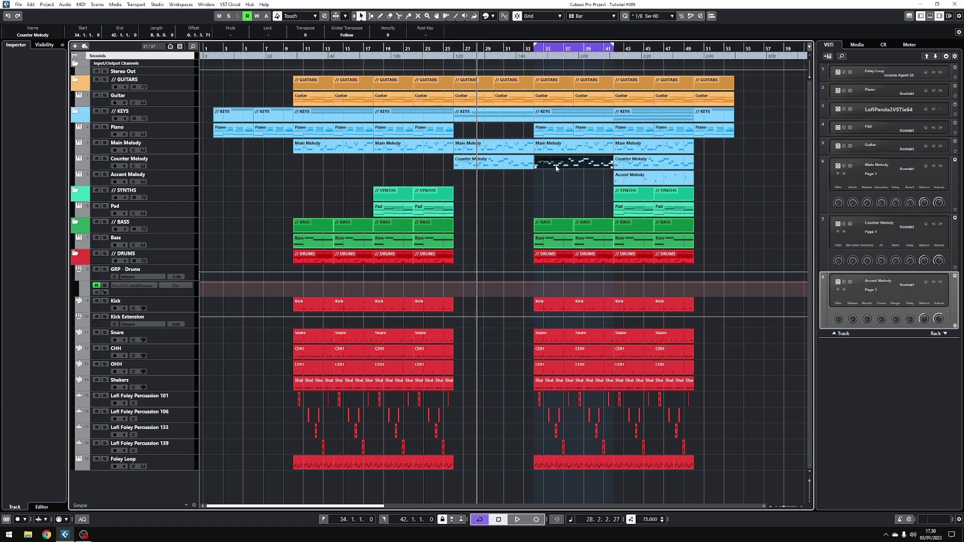
click(551, 194)
drag(625, 175, 545, 177)
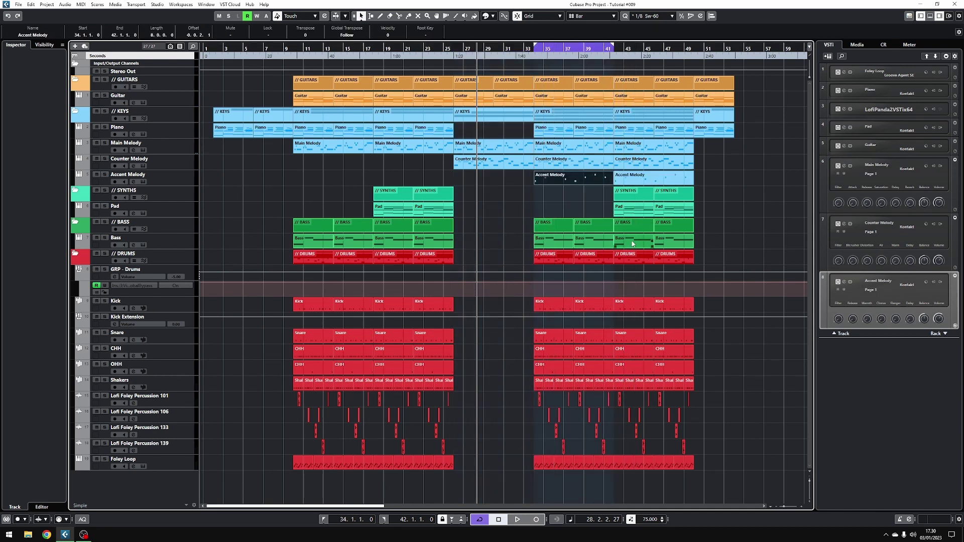
alt+click(696, 49)
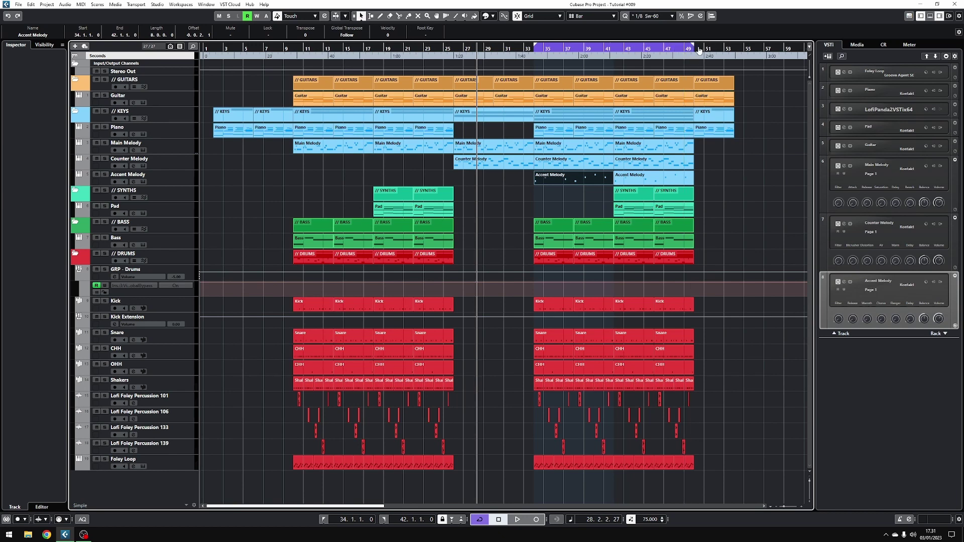
ctrl+click(614, 49)
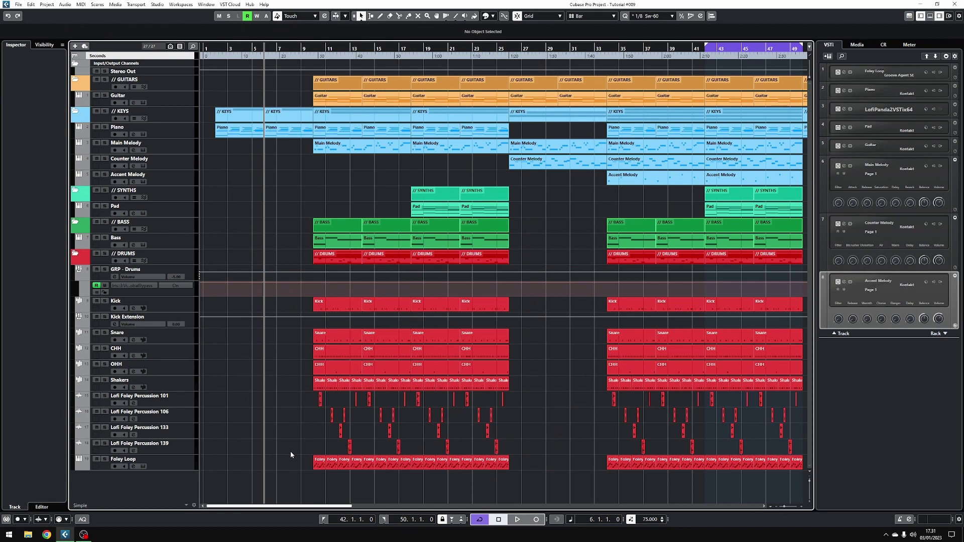
Fill bars 6–10 of the Foley Loop track with four copies of the one-bar foley loop part.
drag(291, 461, 270, 461)
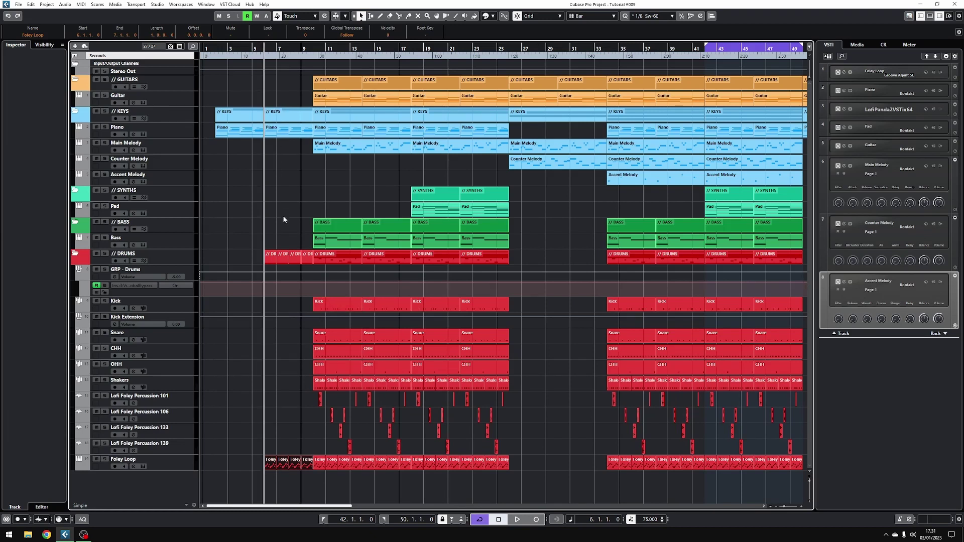
drag(254, 447, 298, 481)
click(303, 442)
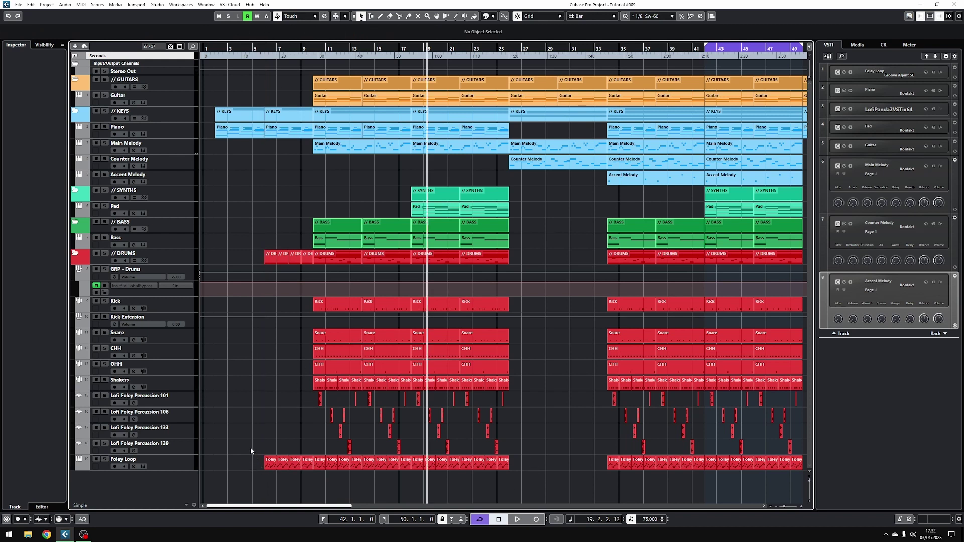
Copy the four Foley Loop parts from bars 6–10 to bars 30–34.
drag(243, 442, 309, 473)
mouse_move(241, 430)
mouse_down()
mouse_move(304, 468)
mouse_move(561, 464)
mouse_up()
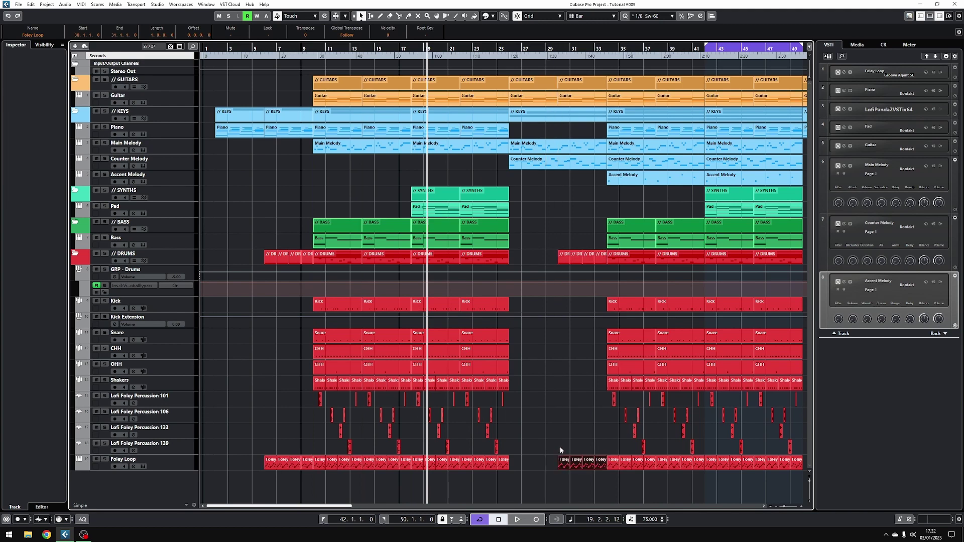
click(559, 447)
drag(549, 49, 547, 38)
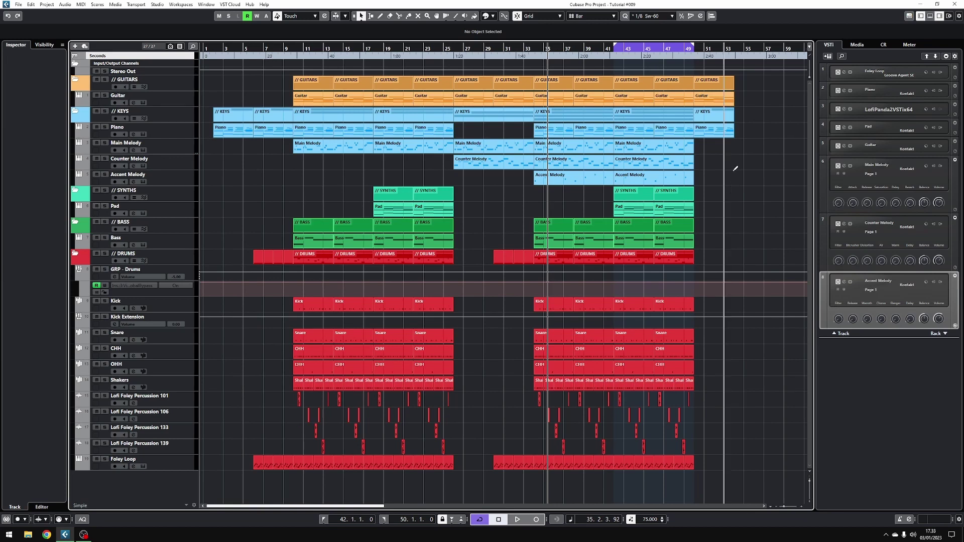
Duplicate the last piano part at bars 50–54 to bar 54 and open the copy in a separate Key Editor window.
click(734, 48)
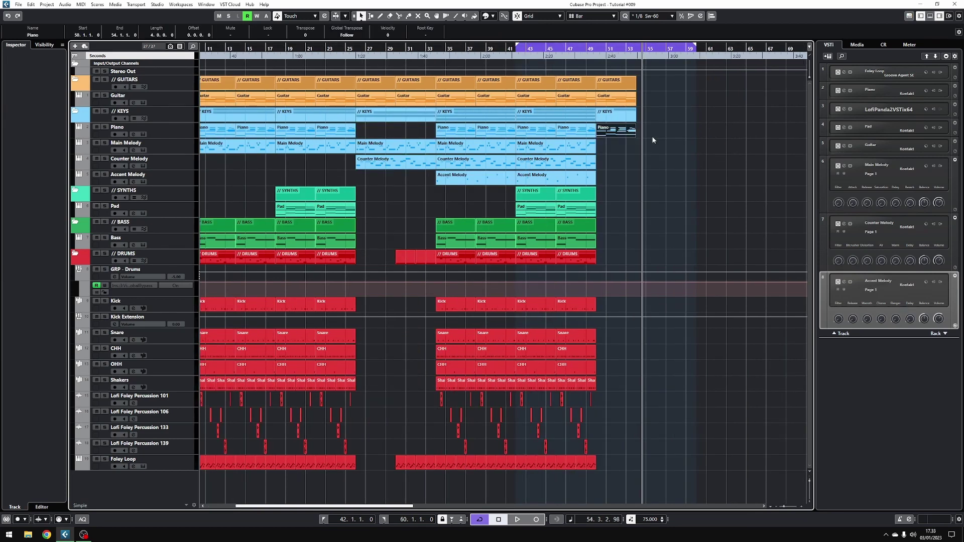
key(ctrl+d)
key(ctrl+e)
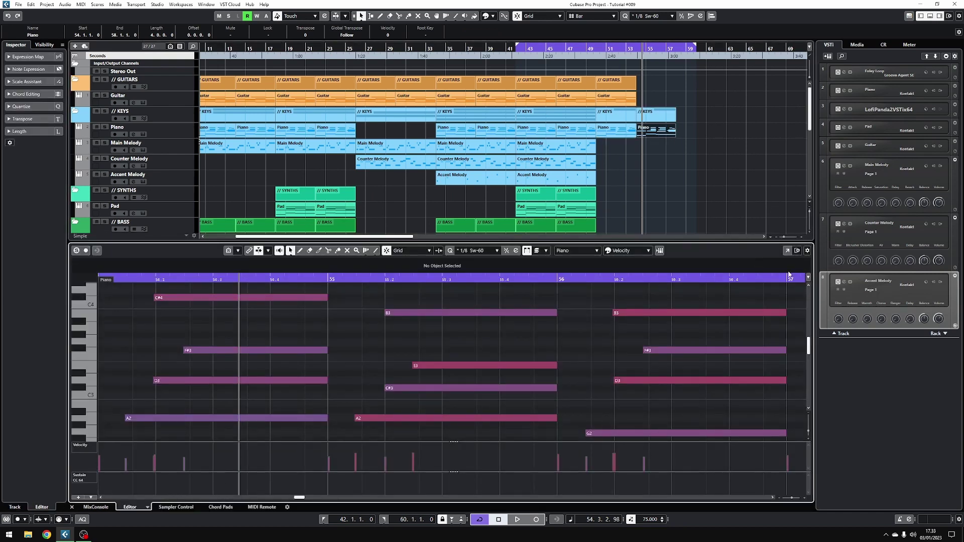
click(786, 250)
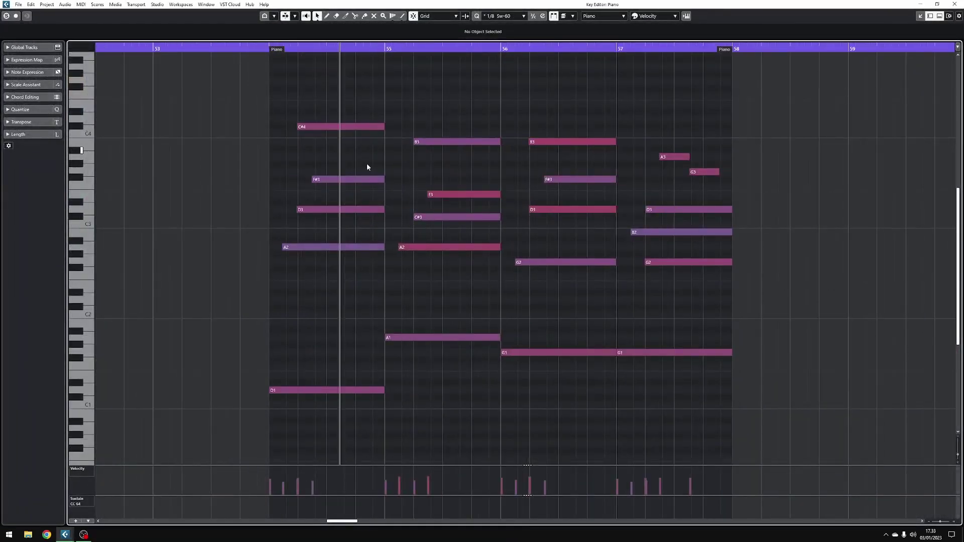
Delete the piano notes after the first chord, and make that chord and the part end at bar 56.
drag(771, 412, 454, 90)
key(Delete)
drag(442, 428, 500, 127)
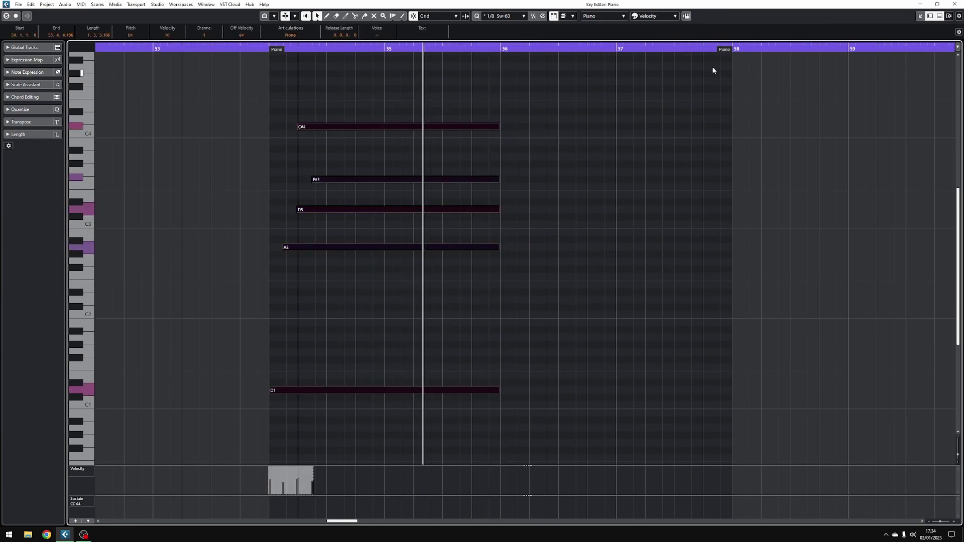
click(152, 48)
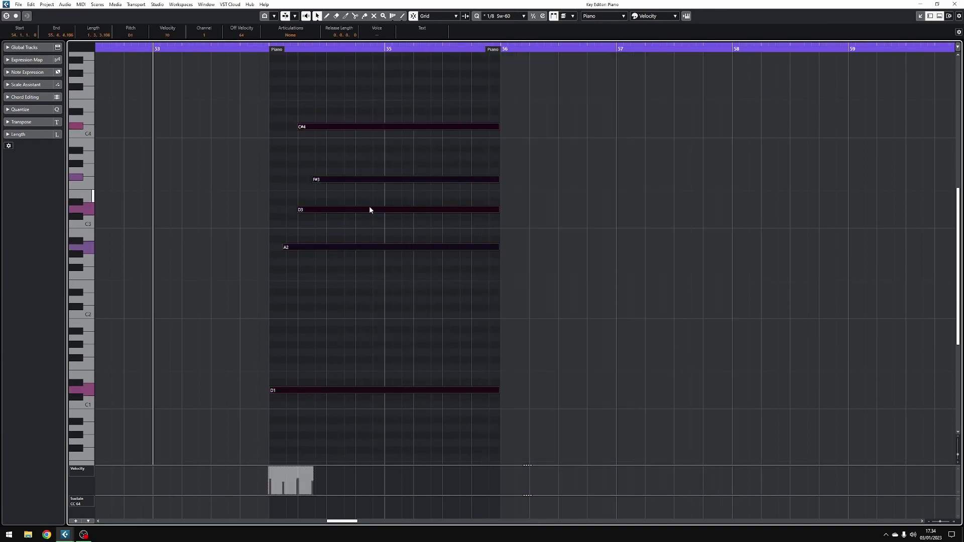
Play the piano ending from bar 53 and close the Key Editor.
key(space)
click(392, 309)
click(954, 4)
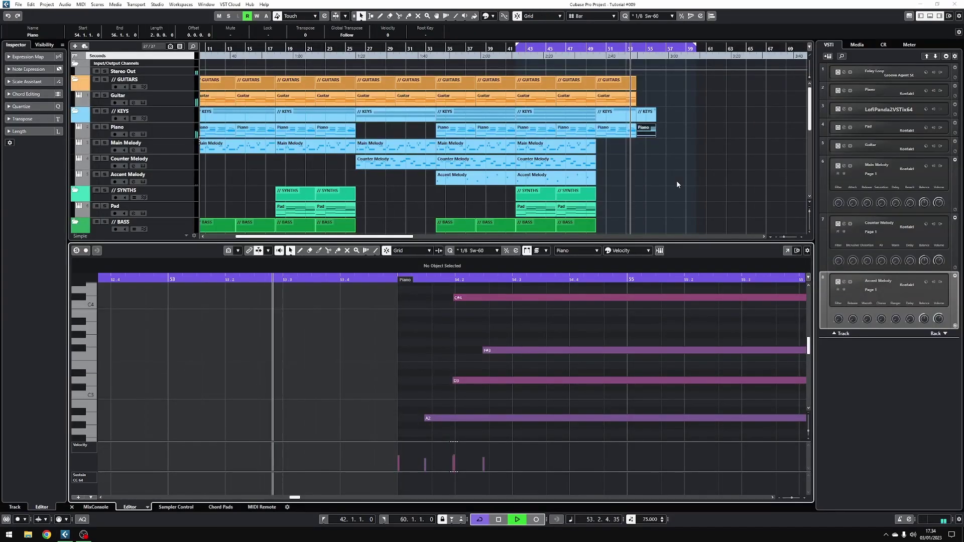
key(ctrl+alt+e)
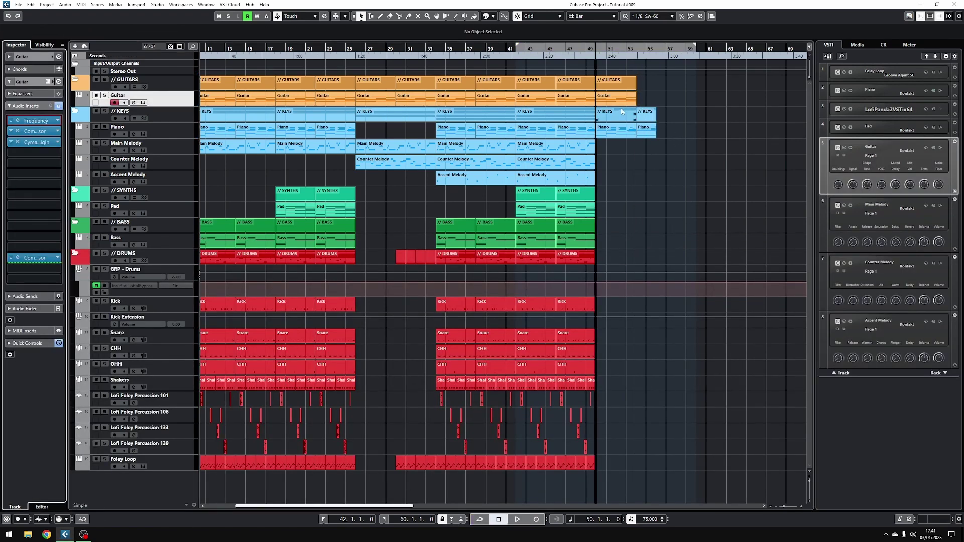
Automate the output of the guitar's Frequency EQ with a curved fade from bar 50 down to -24 dB at bar 54.
click(18, 121)
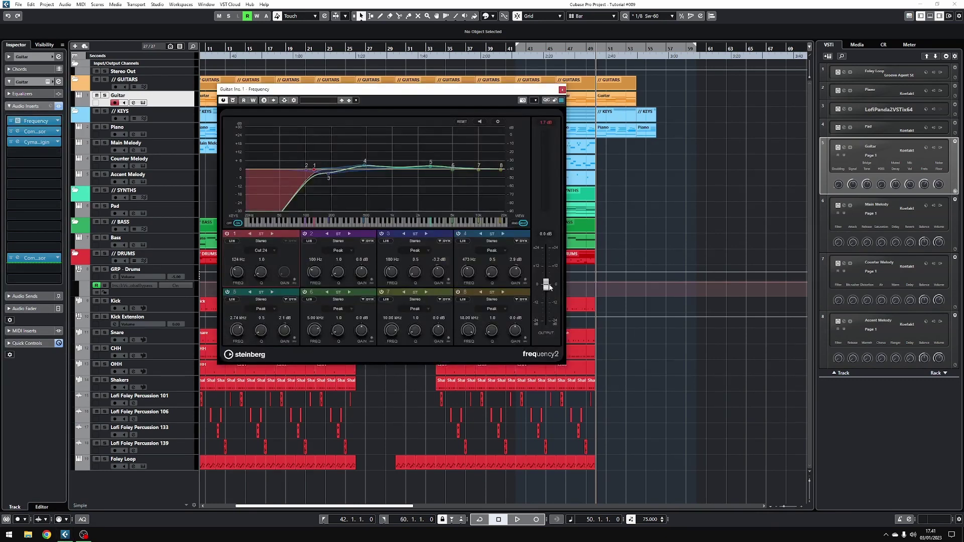
click(254, 101)
key(space)
drag(545, 284, 546, 290)
drag(617, 157, 623, 155)
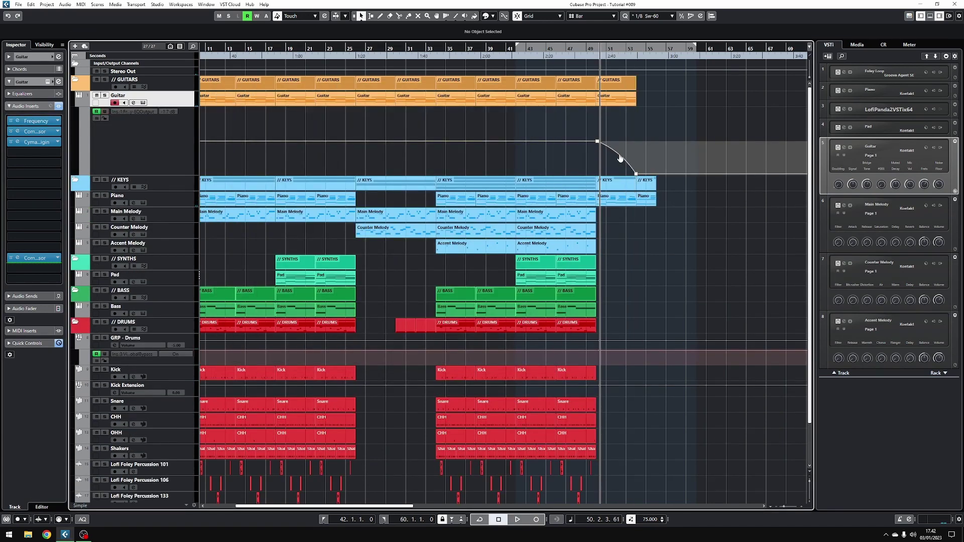
Play the guitar fade-out from bar 49 and reduce the height of the guitar's automation lane.
click(587, 48)
click(587, 53)
key(space)
click(181, 160)
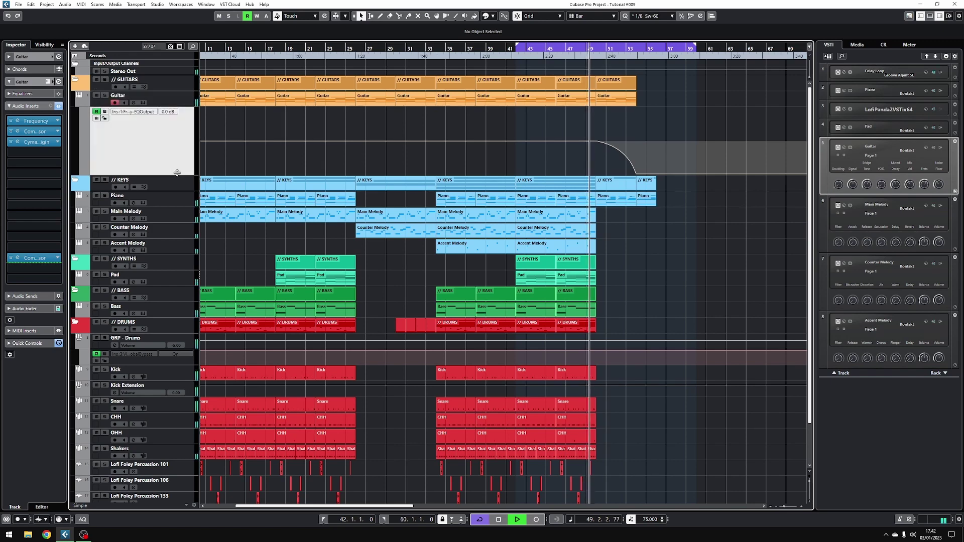
drag(177, 173, 176, 122)
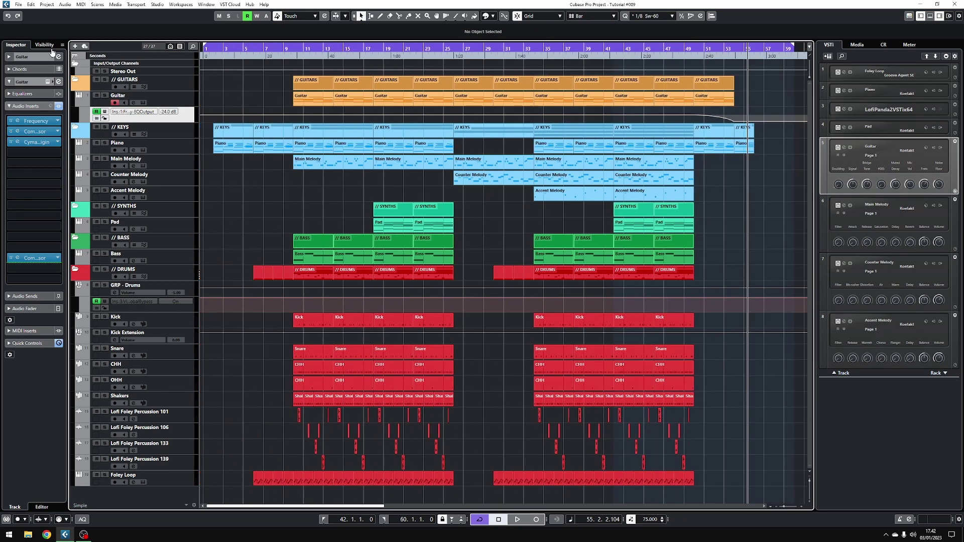
Set the cycle range to bars 1–56 so it spans the whole song.
alt+click(753, 50)
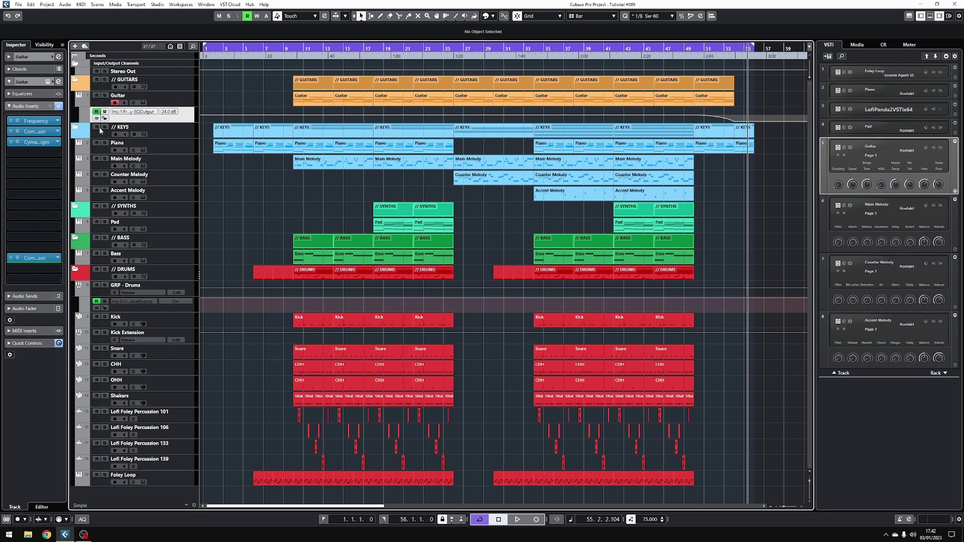
click(293, 49)
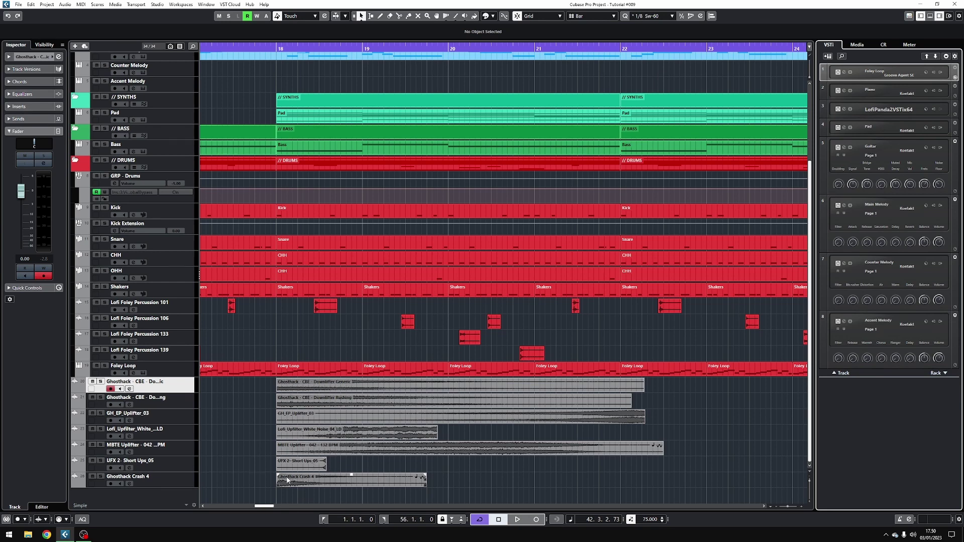
Add a folder track named "// FX" beside the newly imported effect tracks.
shift+click(184, 481)
click(191, 384)
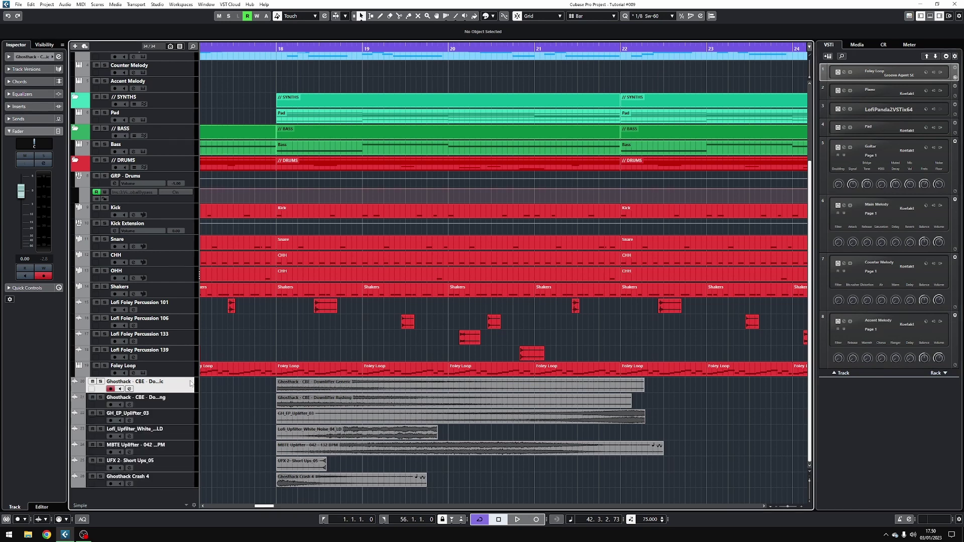
click(47, 4)
mouse_move(60, 13)
click(187, 49)
text(// FX)
key(Return)
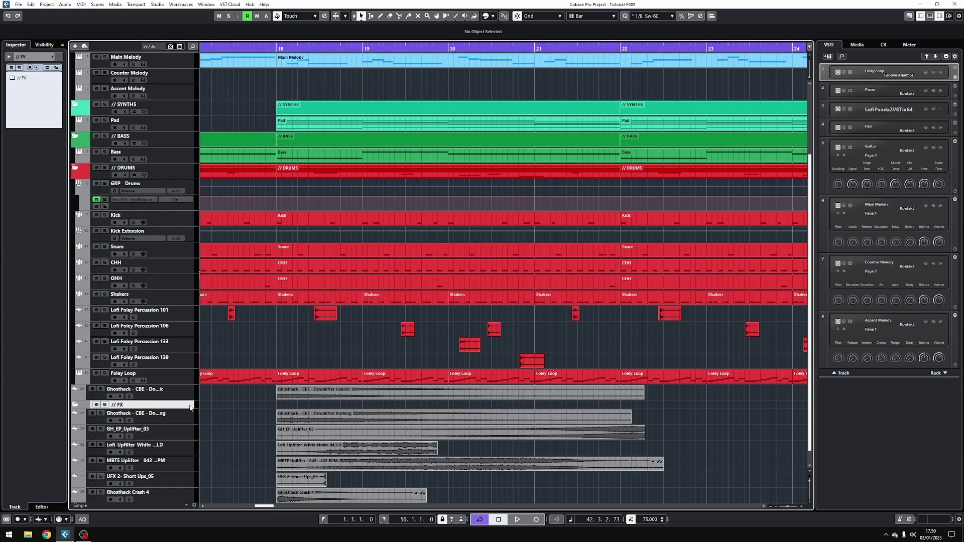
Move all seven riser, downlifter and crash tracks into the // FX folder.
drag(191, 408, 191, 416)
drag(187, 391, 187, 415)
scroll(187, 416, down, 1)
shift+click(186, 480)
drag(186, 481, 186, 370)
Color the // FX folder and its effect tracks magenta.
click(176, 370)
ctrl+click(74, 370)
ctrl+click(104, 339)
click(561, 469)
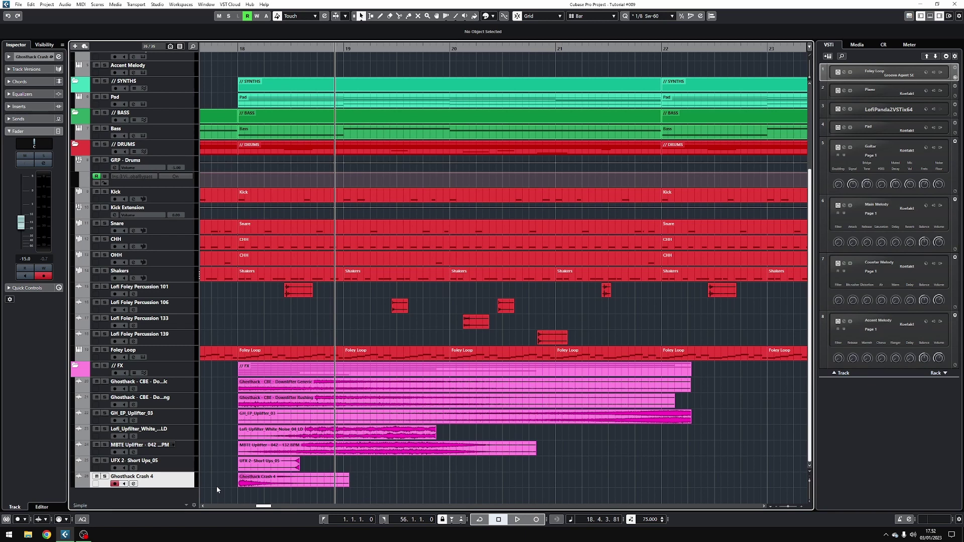
Move the Ghosthack Crash 4 track to the first place inside the // FX folder.
key(g)
key(g)
key(g)
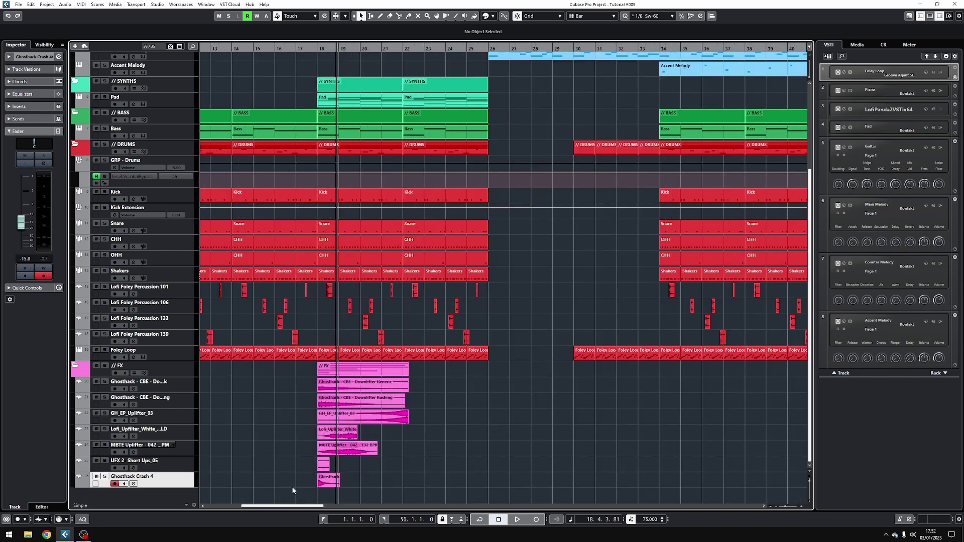
drag(190, 481, 193, 391)
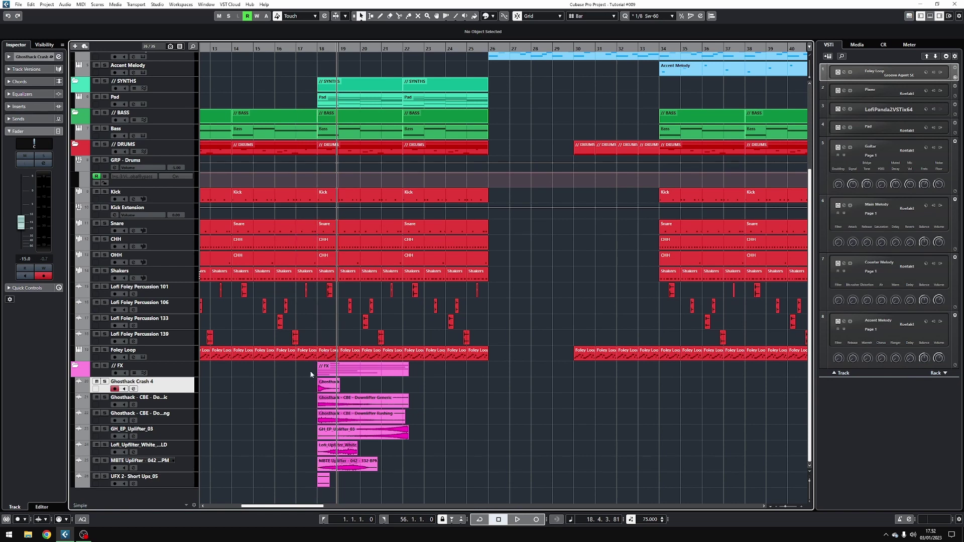
Place copies of the Ghosthack Crash 4 clip at bars 10, 26, 34, 42 and 50 to mark the section starts.
key(g)
key(g)
drag(311, 388, 564, 389)
key(ctrl+d)
key(ctrl+d)
key(ctrl+d)
key(ctrl+d)
key(ctrl+d)
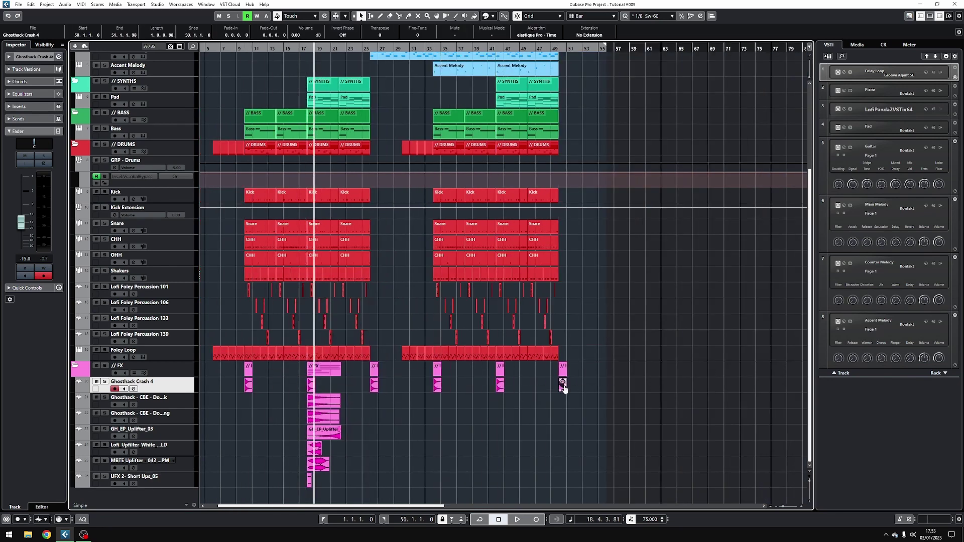
Move the GH_EP_Uplifter_03 clip to lead up to bar 10 and the Downlifter Rushing clip to start at bar 10.
key(h)
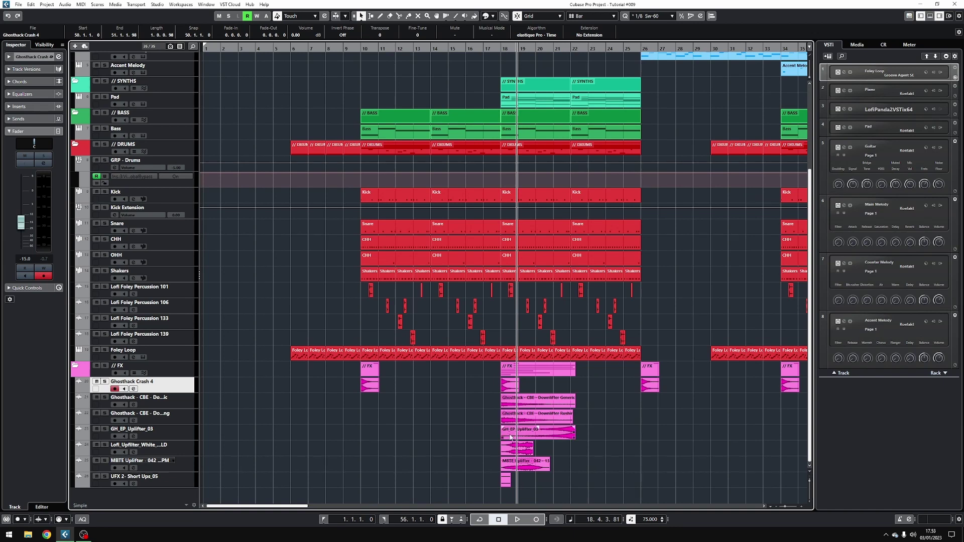
drag(512, 437, 391, 435)
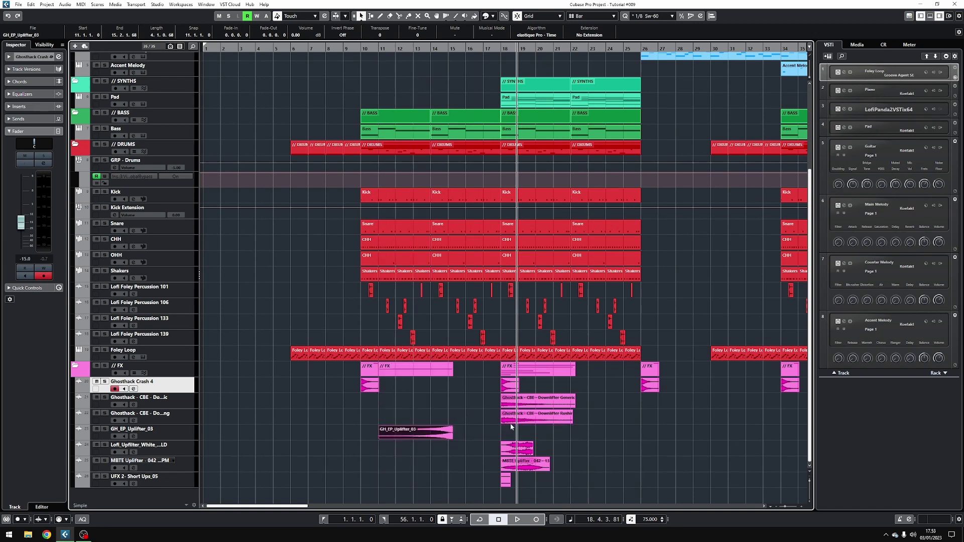
drag(520, 422, 467, 425)
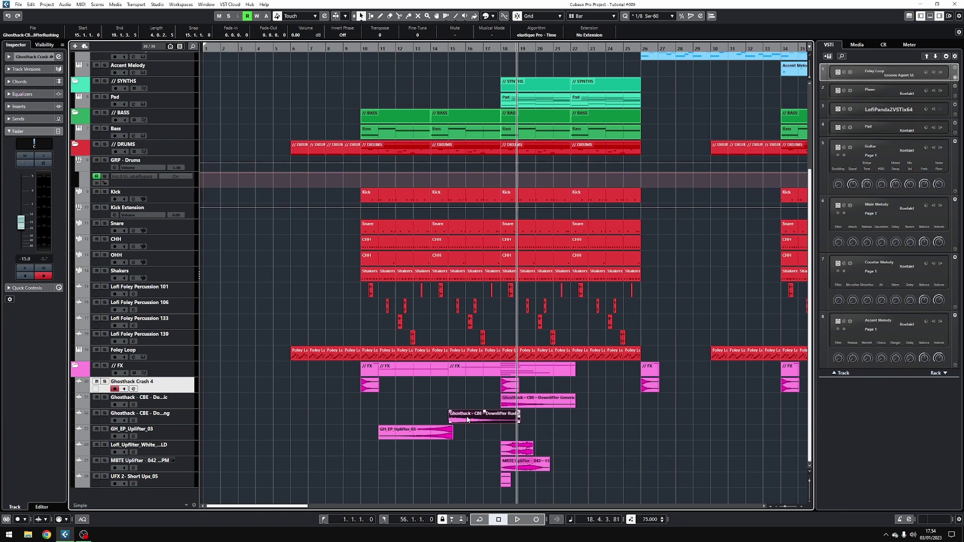
drag(460, 417, 292, 432)
Set the snap type to Events and align the end of the GH_EP_Uplifter_03 clip with bar 10.
click(540, 16)
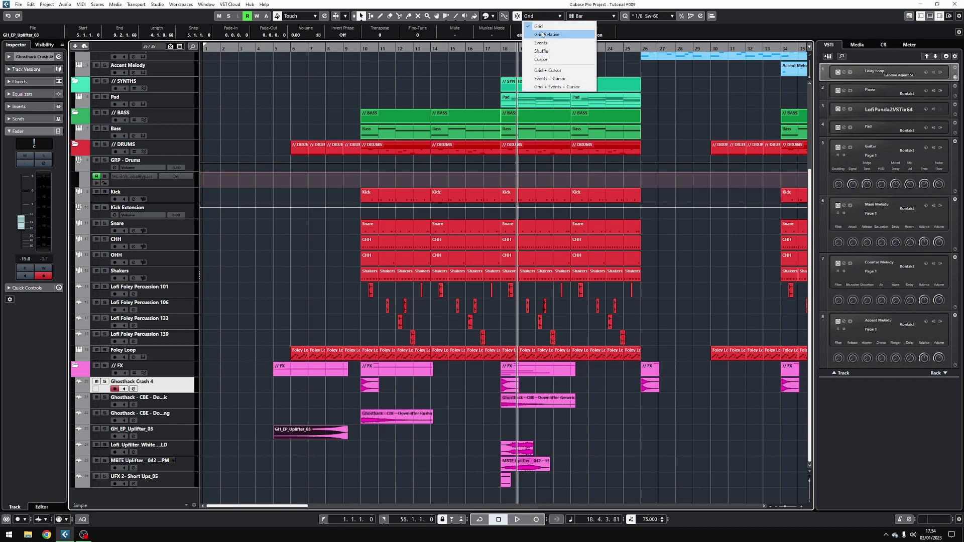
click(540, 43)
drag(343, 436, 356, 437)
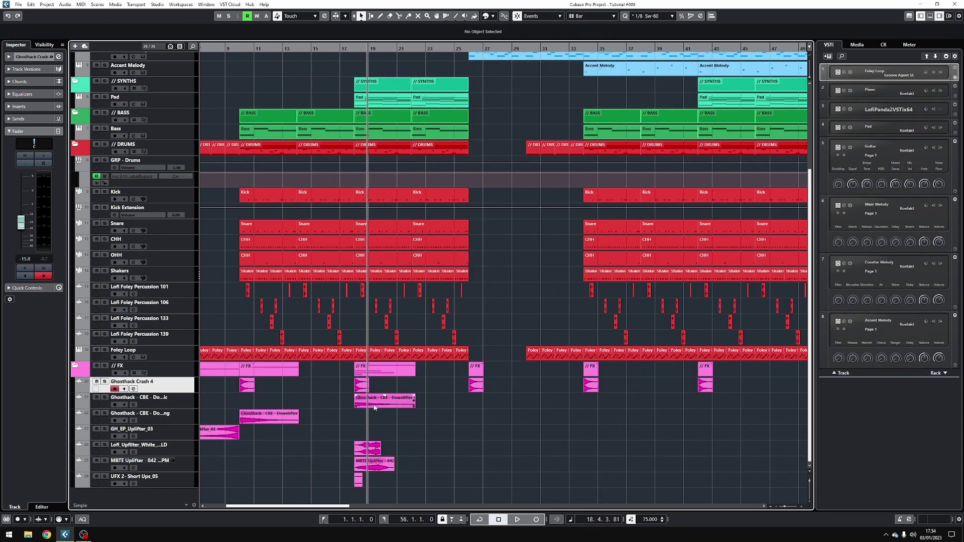
Move the Downlifter Generic clip to start at bar 26 and the Lofi_Upfilter_White_Noise_04_LD clip to end at bar 26.
drag(374, 407, 496, 408)
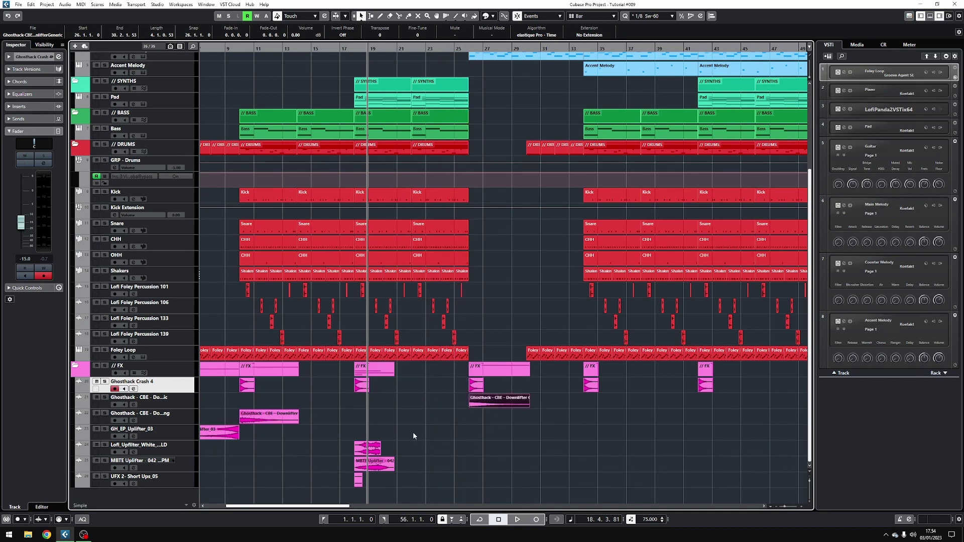
drag(372, 451, 459, 451)
scroll(507, 453, up, 5)
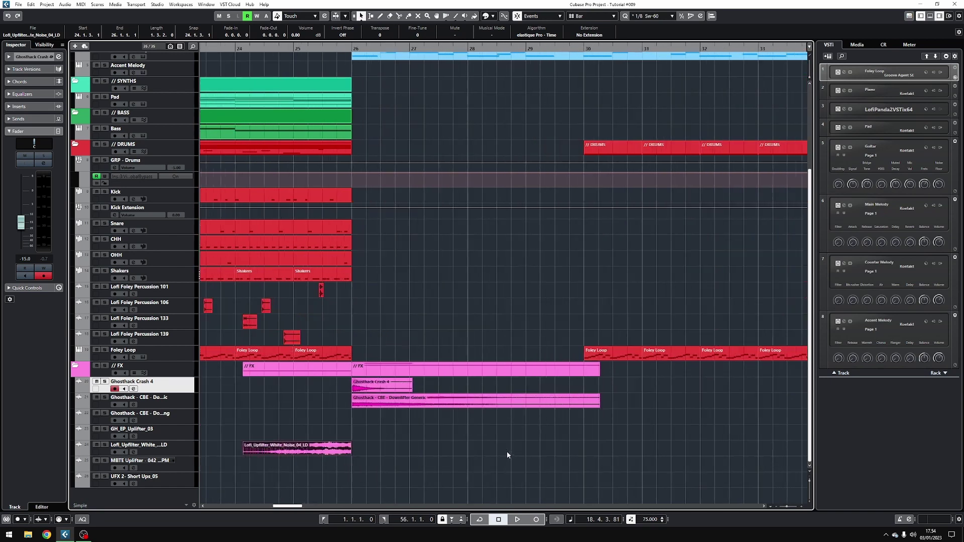
Reorder the FX tracks so Downlifter Generic and Lofi_Upfilter_White_Noise come directly below Ghosthack Crash 4.
drag(186, 447, 175, 398)
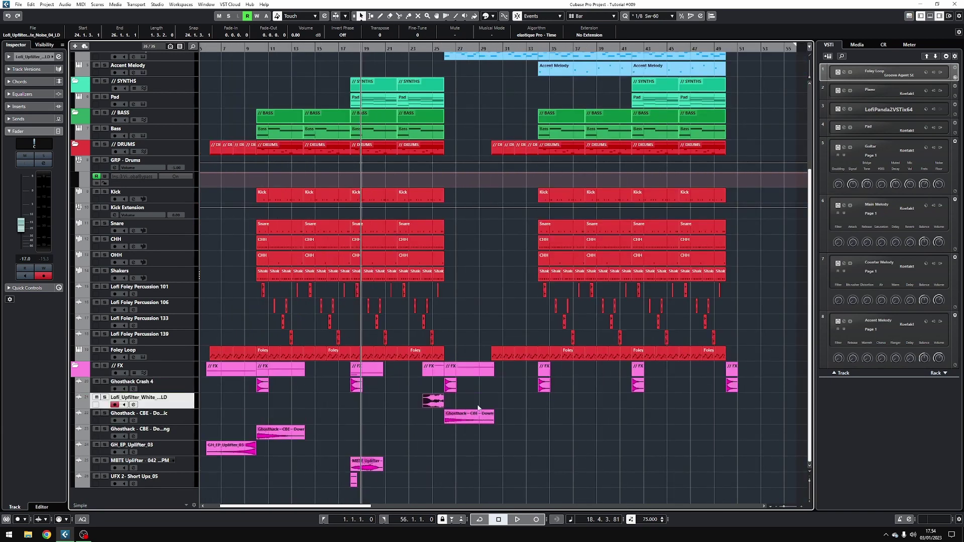
drag(488, 422, 430, 400)
drag(275, 476, 206, 425)
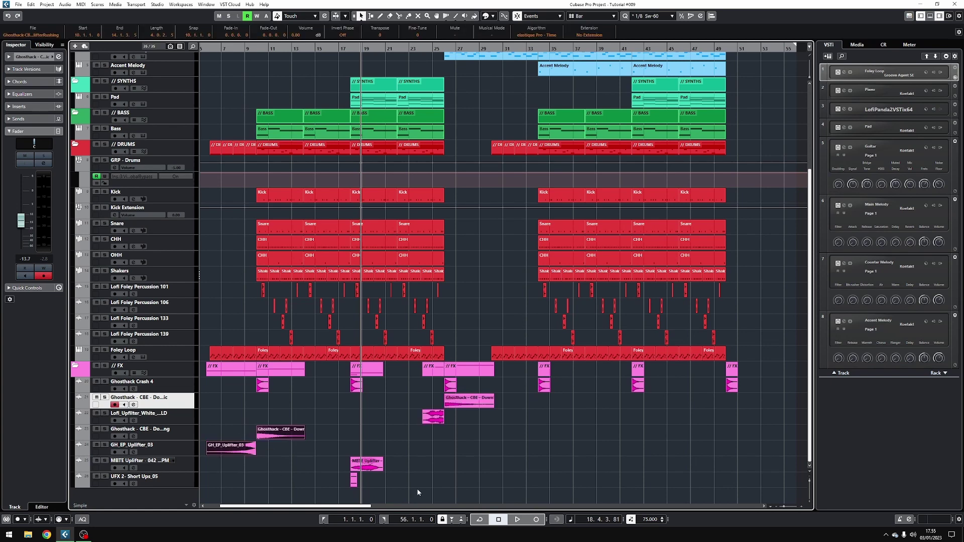
click(427, 467)
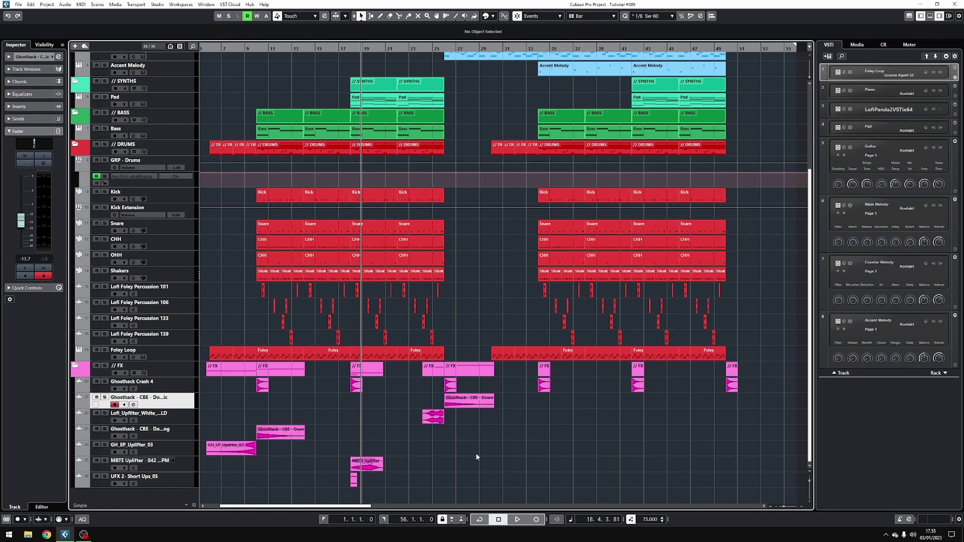
Copy the GH_EP_Uplifter_03 clip to end at bar 34 and the Downlifter Rushing clip to start at bar 34.
scroll(549, 438, right, 3)
scroll(458, 437, left, 3)
click(247, 449)
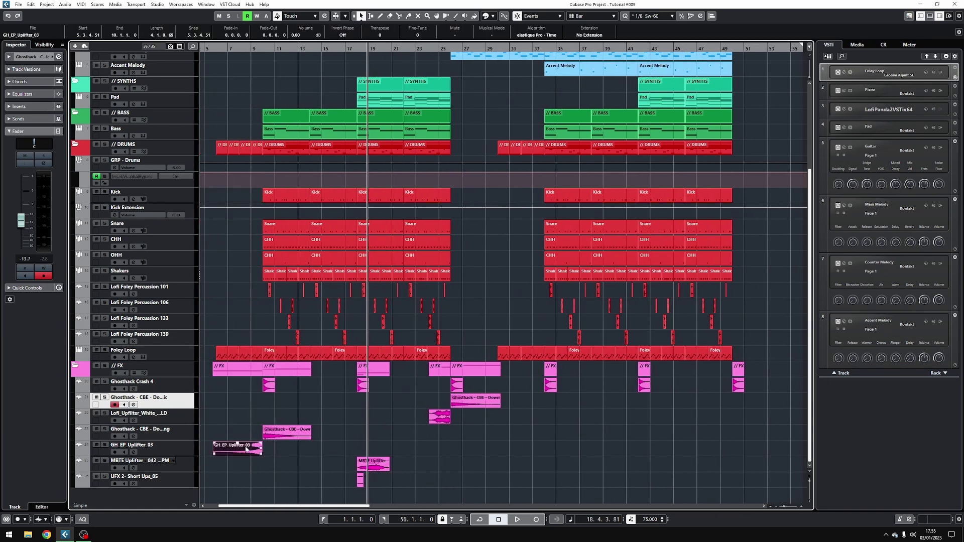
drag(253, 450, 536, 459)
scroll(536, 458, right, 1)
drag(273, 435, 521, 441)
drag(549, 436, 549, 436)
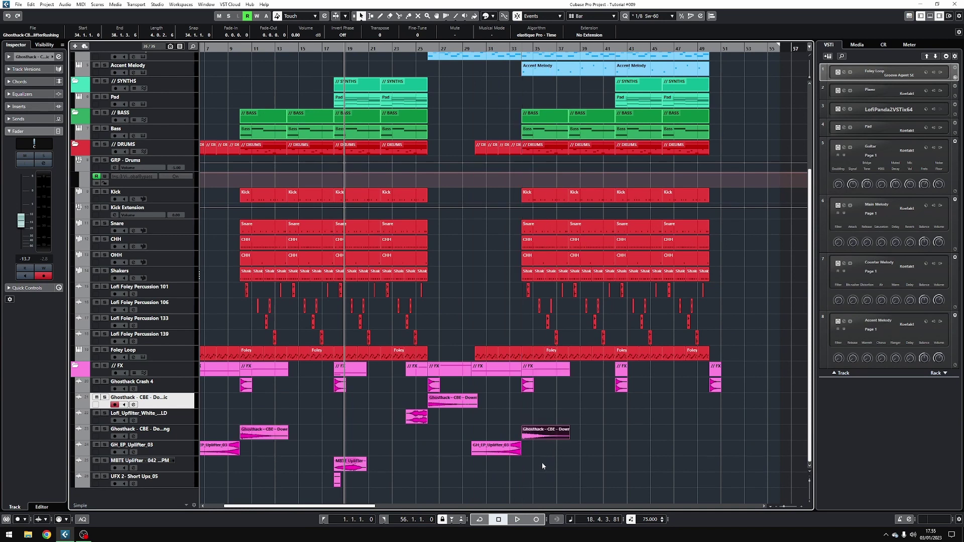
Move the MBTE Uplifter clip so it is centred around bar 50, and place the UFX 2 - Short Ups_05 track directly below Ghosthack Crash 4.
click(393, 475)
drag(358, 461, 710, 469)
drag(187, 478, 185, 402)
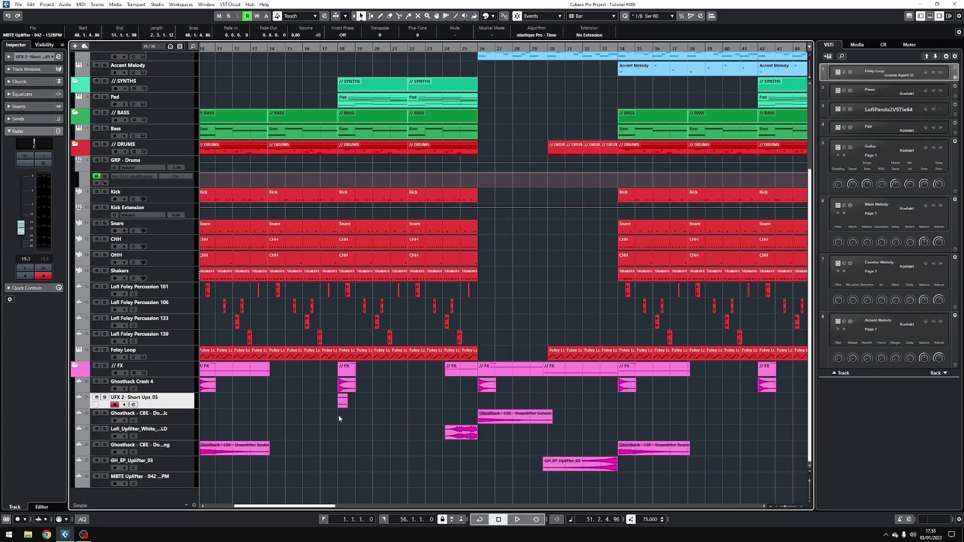
Move the UFX 2 - Short Ups_05 clip to end at bar 18 and place copies ending at bars 34 and 42.
click(344, 405)
scroll(329, 419, left, 5)
click(428, 403)
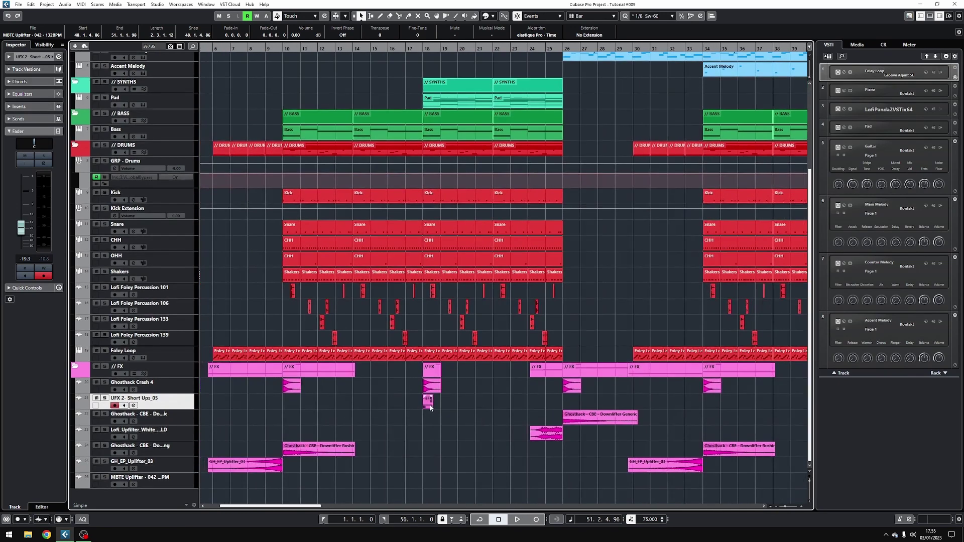
drag(421, 411, 703, 412)
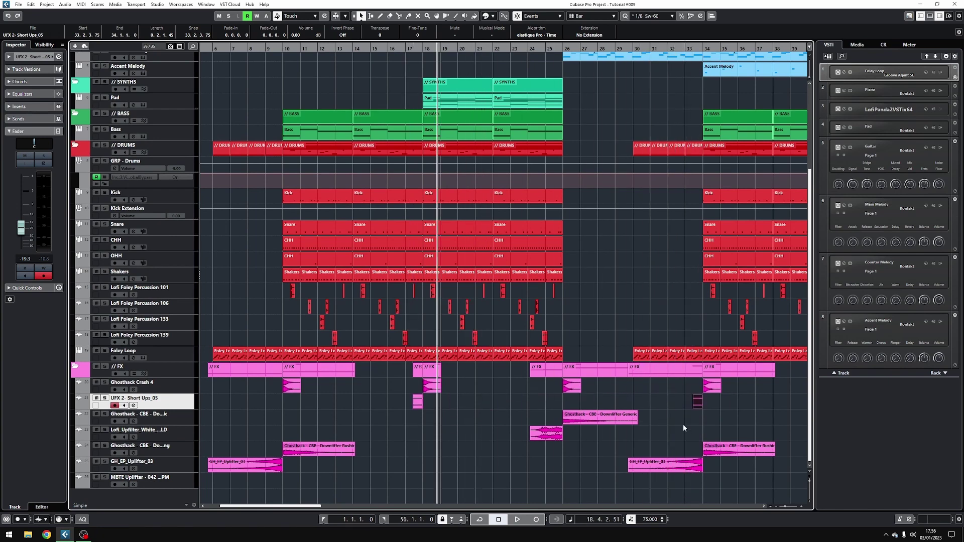
scroll(723, 411, right, 6)
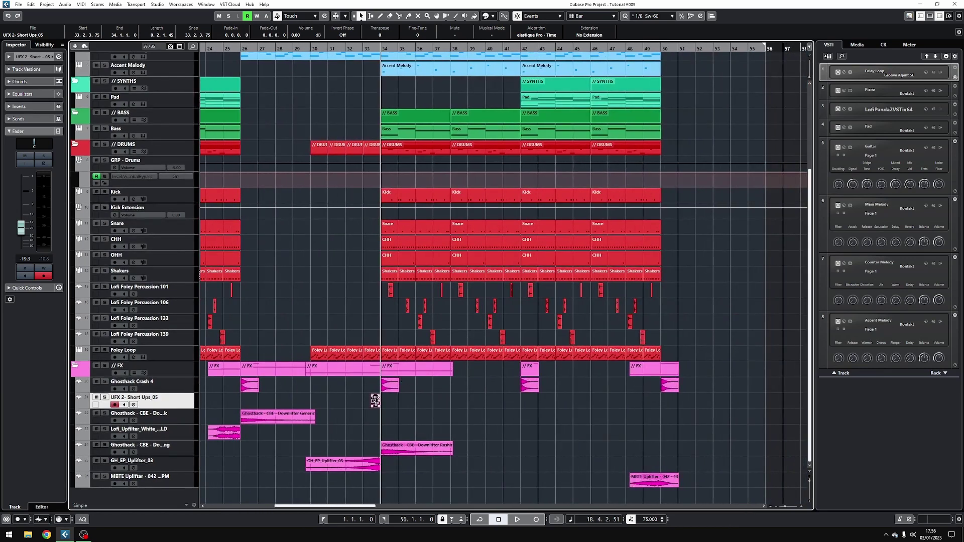
drag(375, 401, 517, 410)
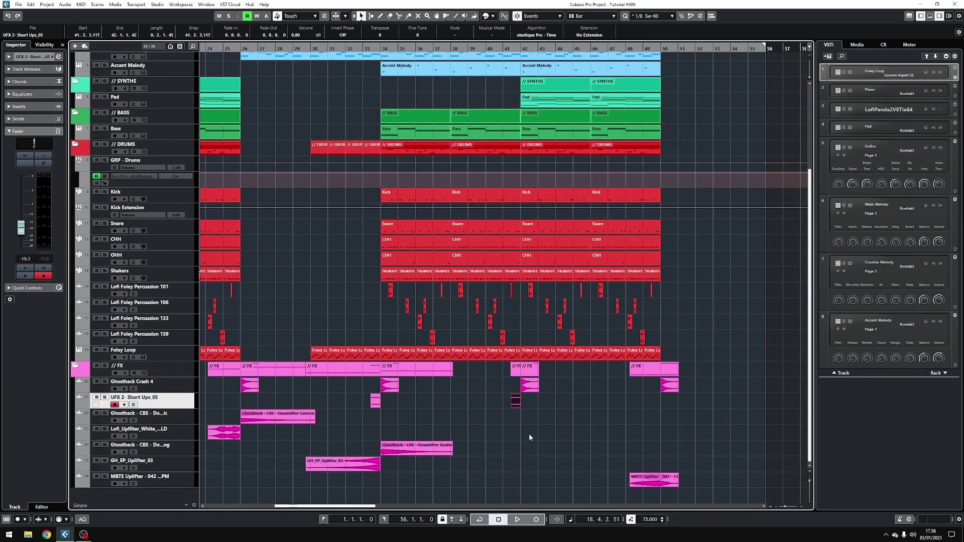
Play back the transition into bar 34 to check how the placed effects sound.
click(368, 51)
key(space)
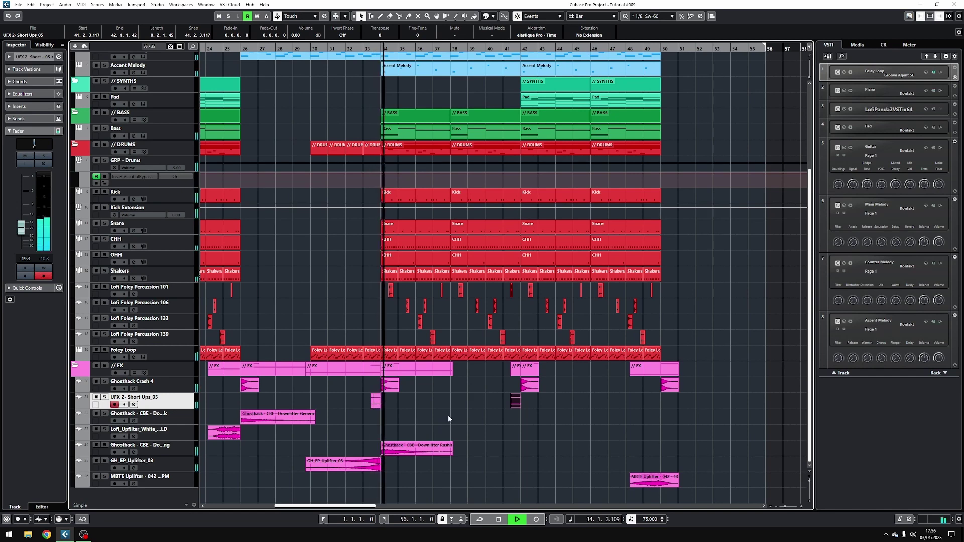
scroll(465, 413, down, 2)
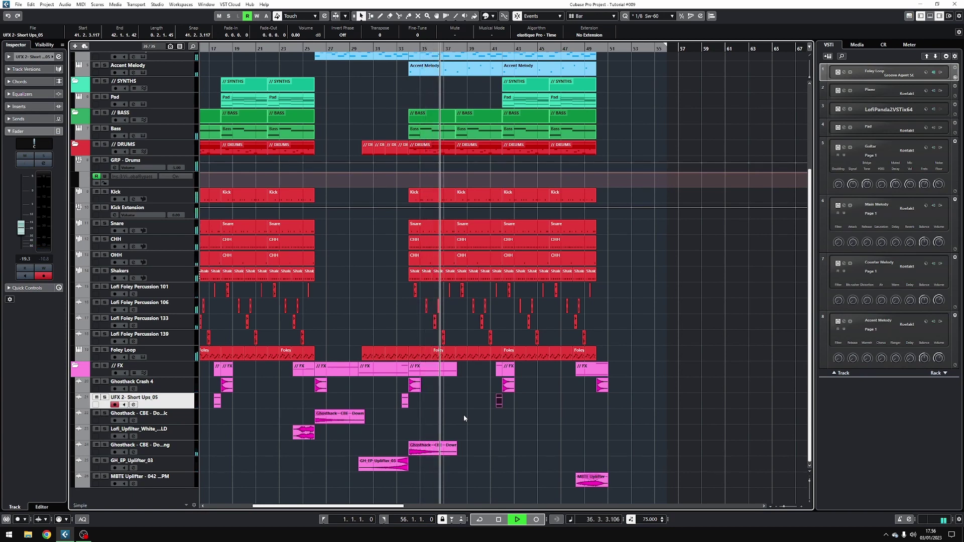
scroll(475, 427, down, 1)
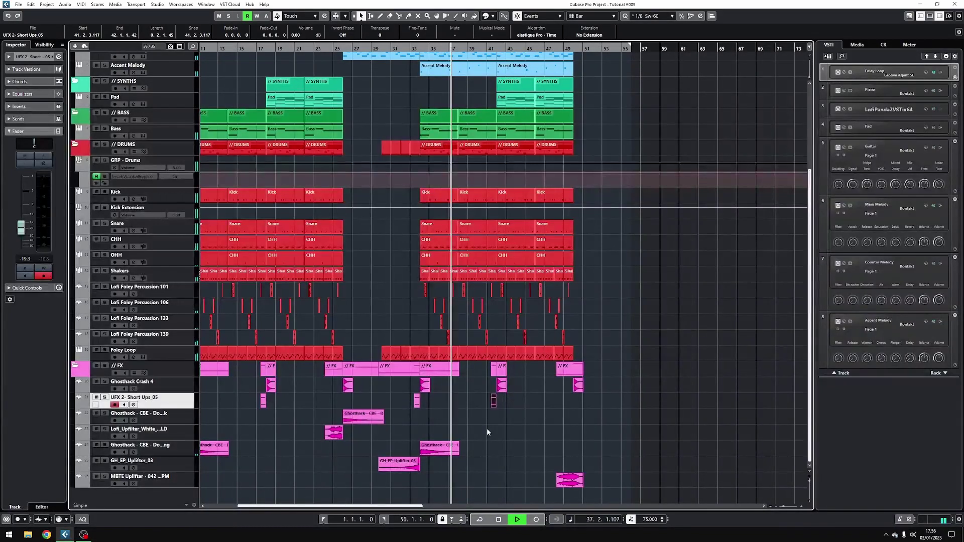
key(space)
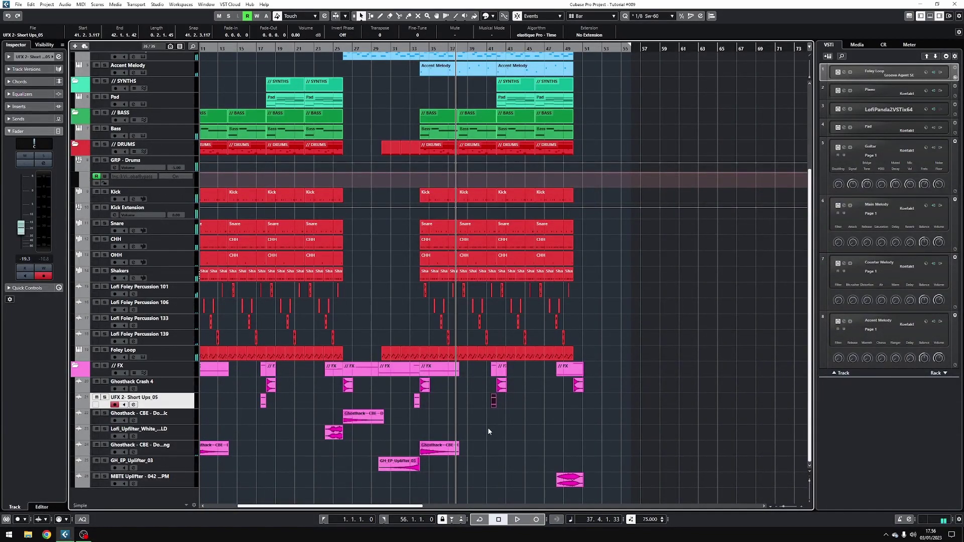
Insert the Frequency equalizer on the Ghosthack Crash 4 track.
scroll(488, 431, left, 3)
click(180, 381)
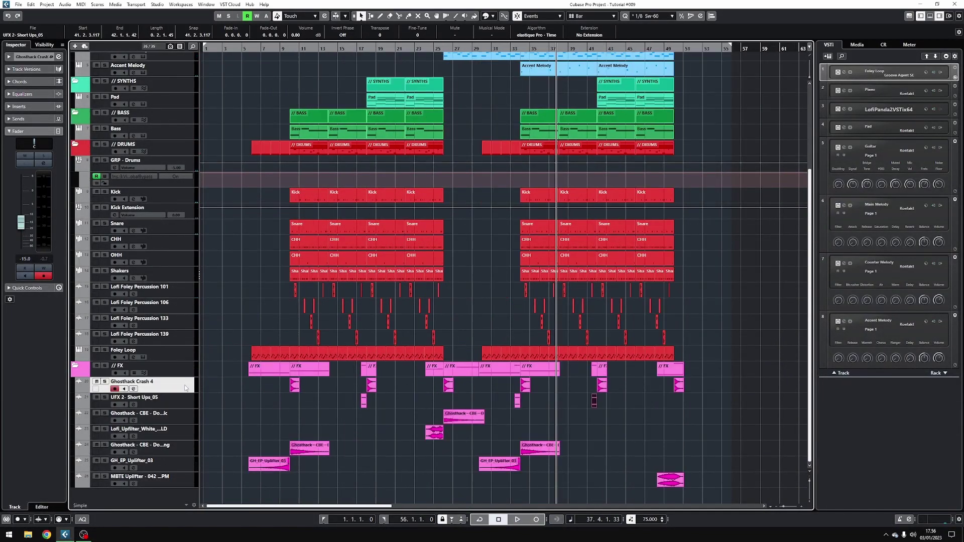
click(19, 107)
click(35, 116)
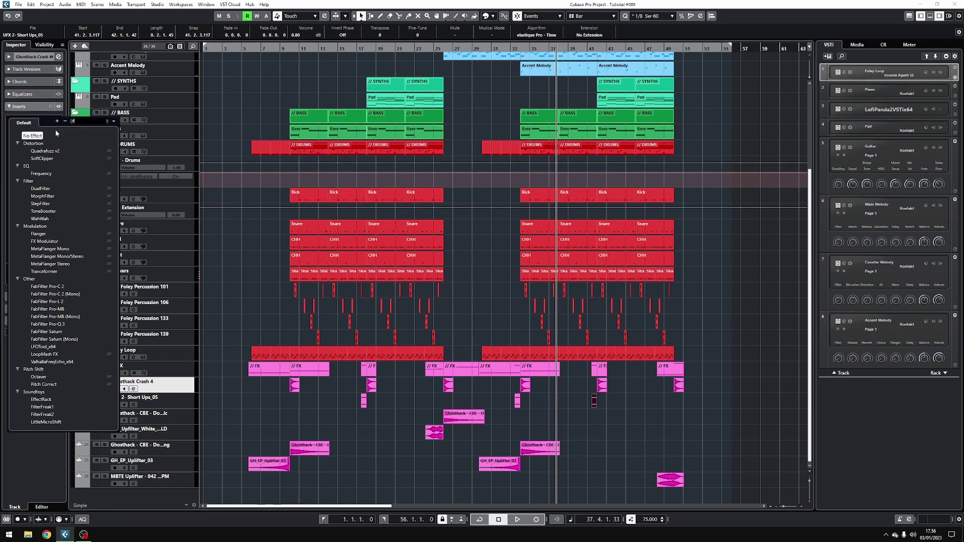
text(fre)
click(49, 145)
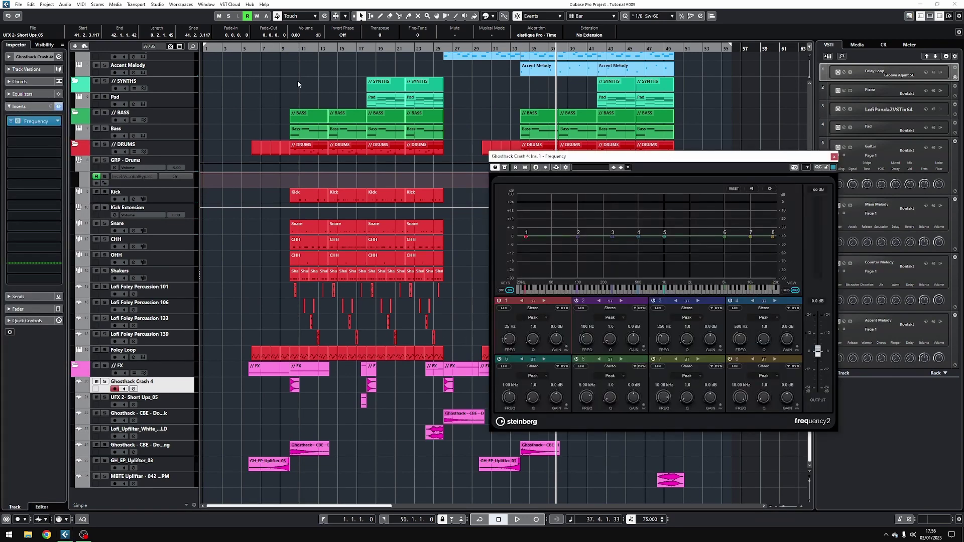
Solo the crash during playback and set equalizer band 1 to Cut 24 just under 1 kHz and band 8 to Cut 24 at about 7 kHz.
click(293, 49)
key(s)
key(space)
click(534, 318)
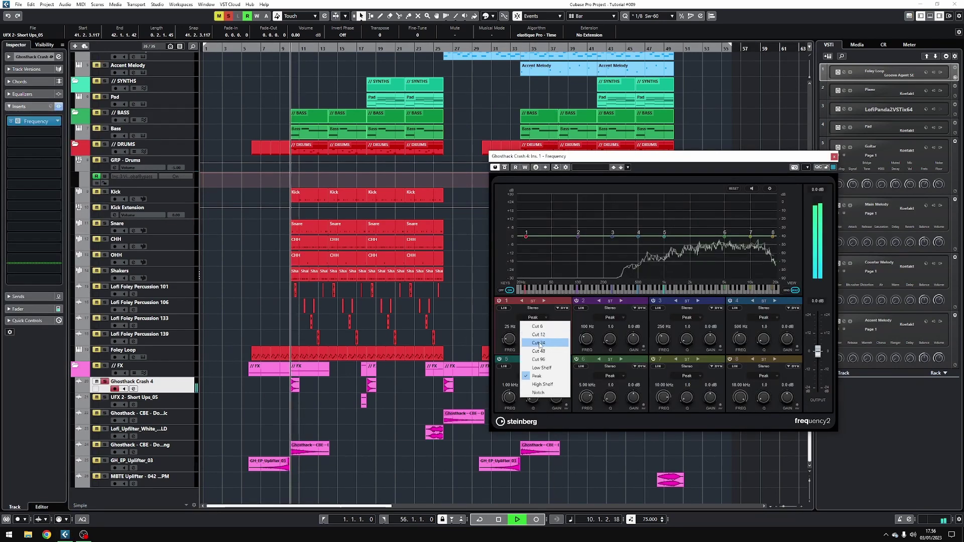
click(538, 343)
drag(510, 339, 516, 329)
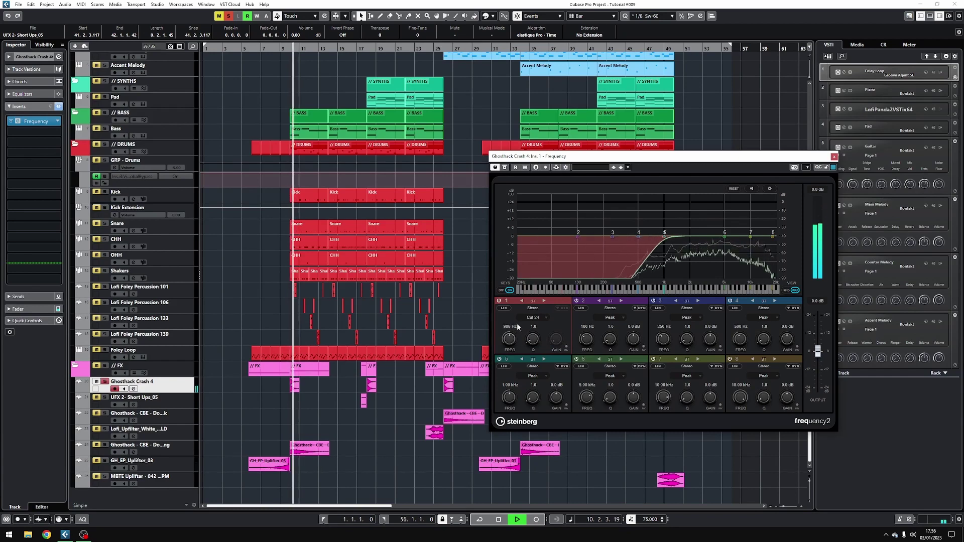
key(space)
click(764, 375)
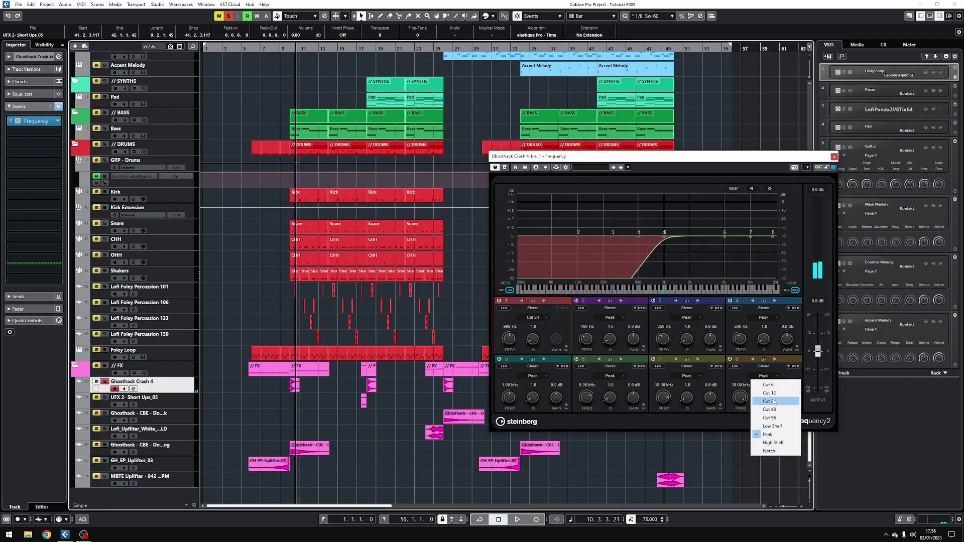
click(767, 401)
Mute the other effect tracks and lower the Ghosthack Crash 4 volume to -27.9 dB while playing the mix around bar 10.
shift+click(185, 483)
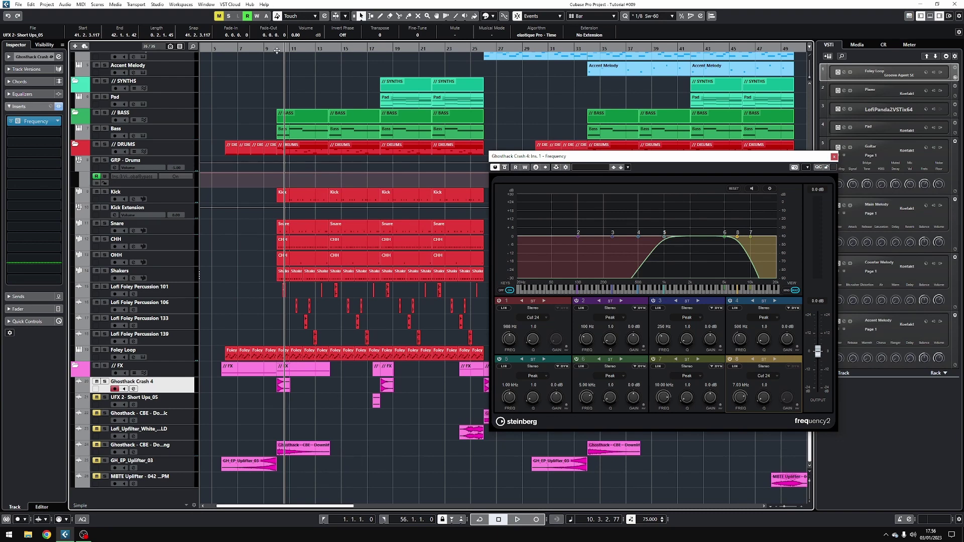
drag(276, 51, 375, 410)
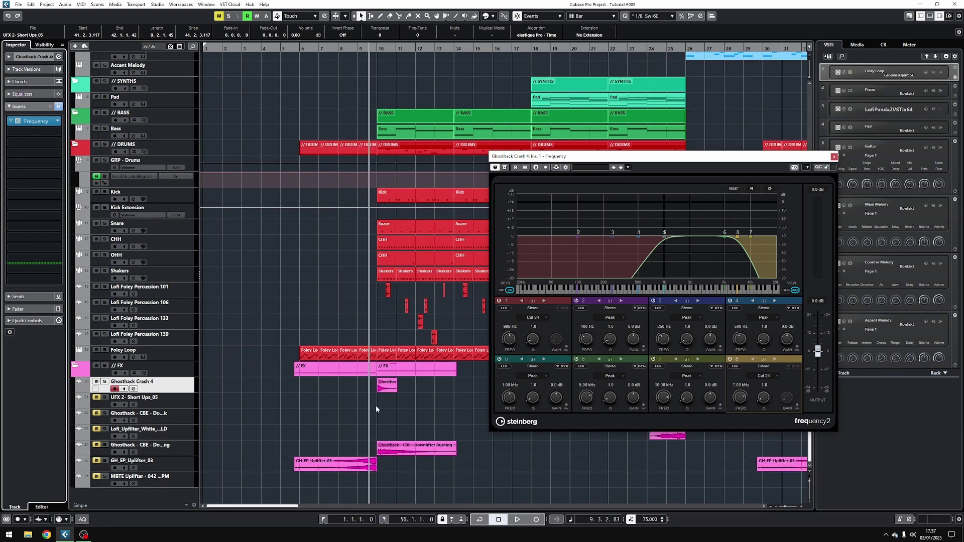
click(32, 308)
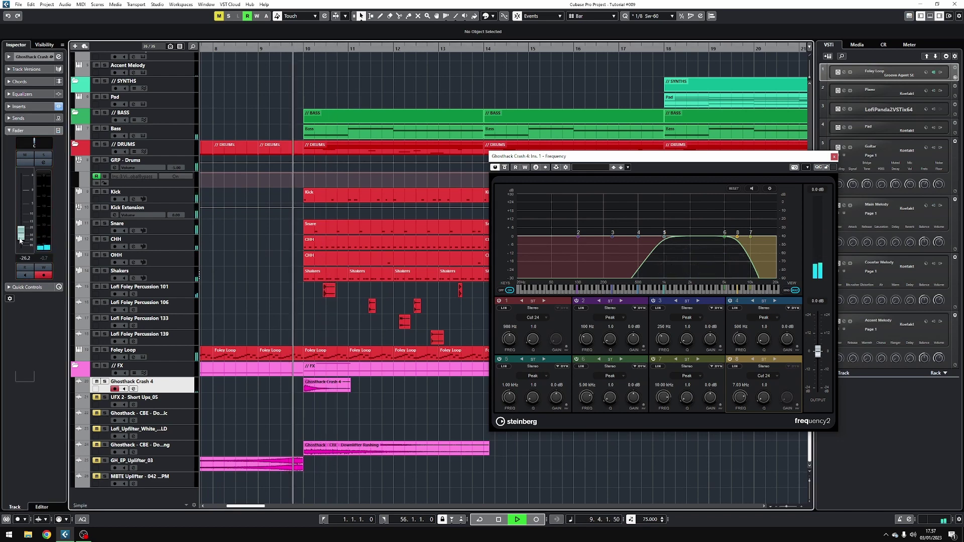
drag(20, 239, 20, 240)
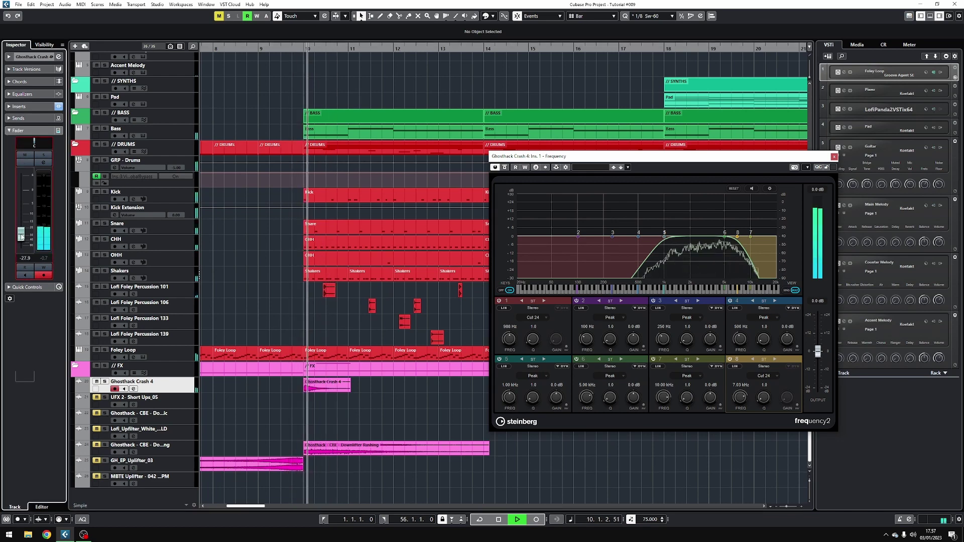
click(834, 156)
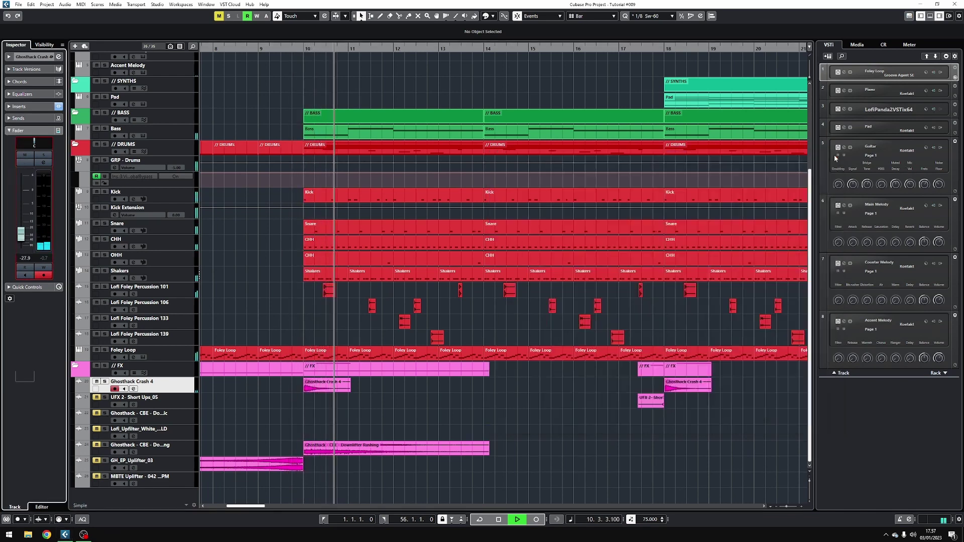
Reopen the crash's Frequency equalizer and raise the band 8 high cut to about 9 kHz.
click(19, 107)
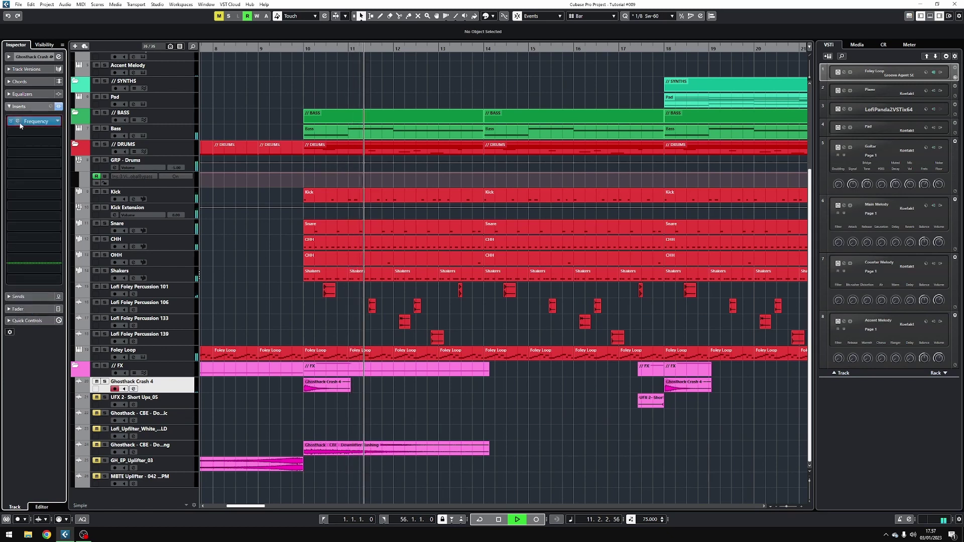
click(36, 121)
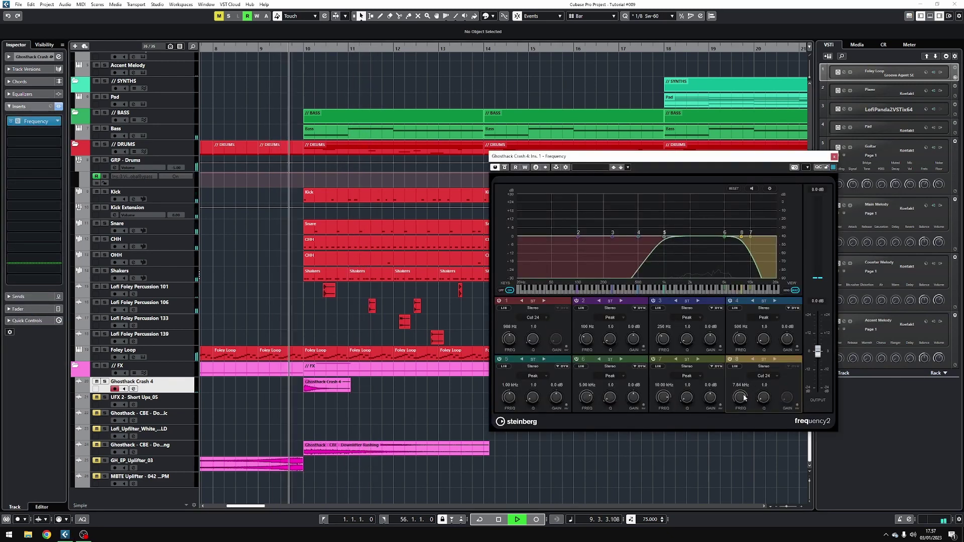
drag(741, 398, 746, 396)
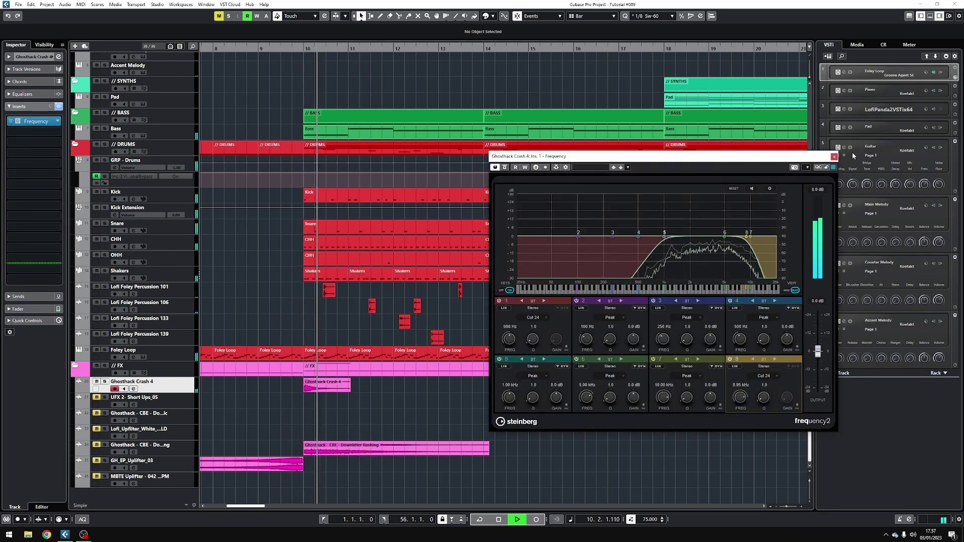
Close the crash's equalizer, and on the UFX 2- Short Ups_05 track set up a Frequency low cut of Cut 24 at about 1.03 kHz.
click(834, 157)
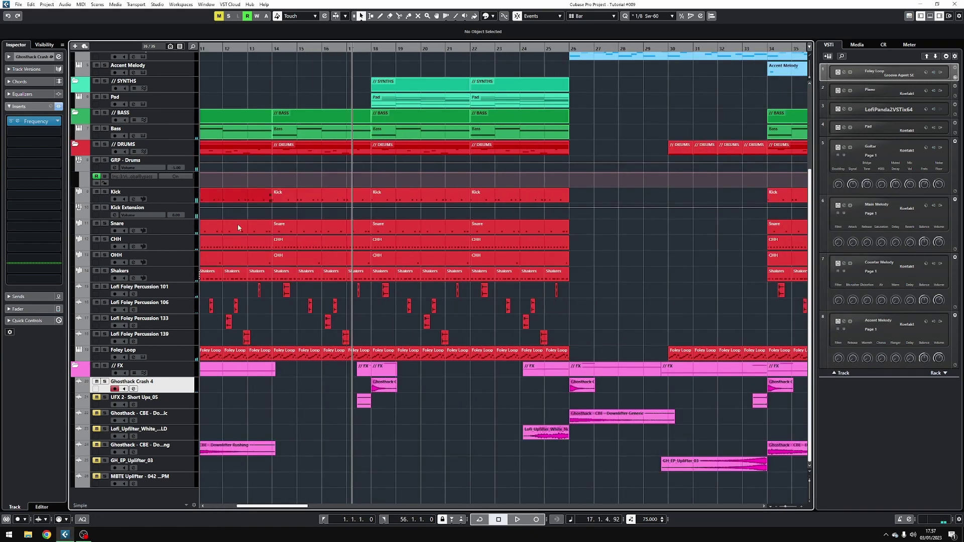
scroll(378, 397, up, 3)
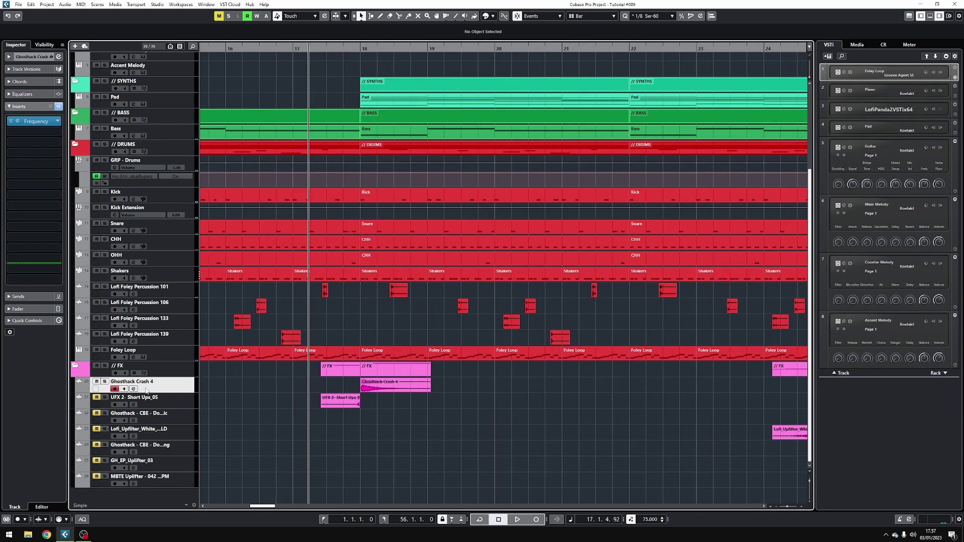
drag(328, 310, 335, 292)
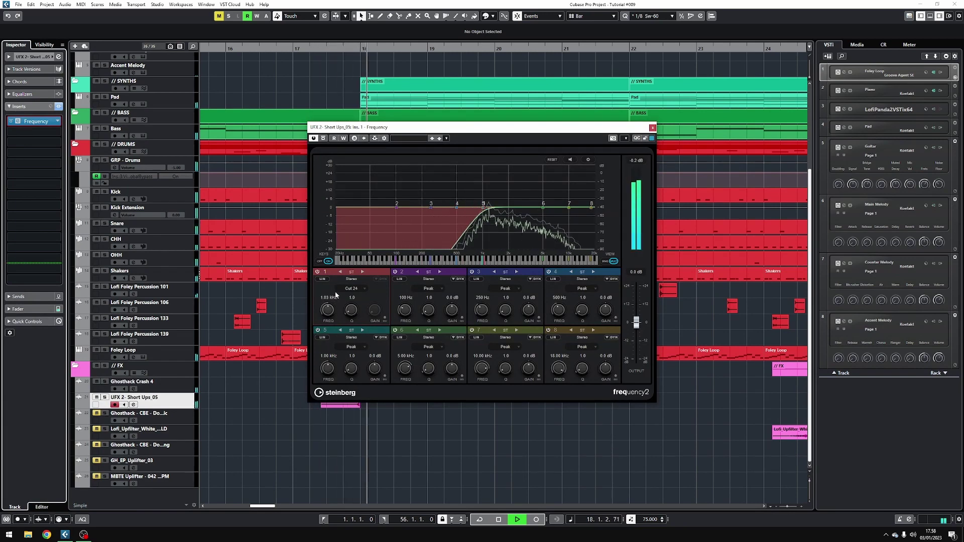
drag(447, 126, 606, 135)
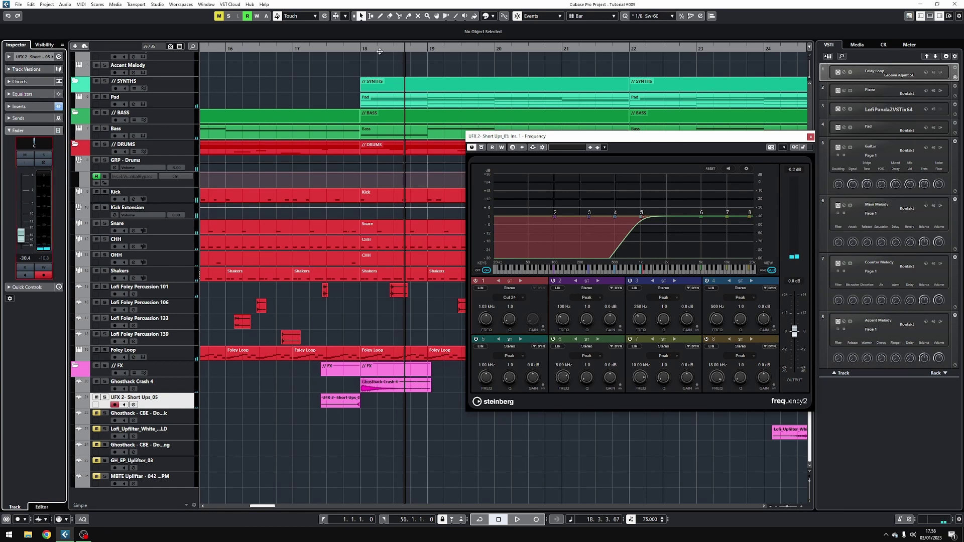
Replay the mix from about bar 17.5 and set the UFX 2- Short Ups_05 volume to -29.1 dB.
click(331, 52)
key(space)
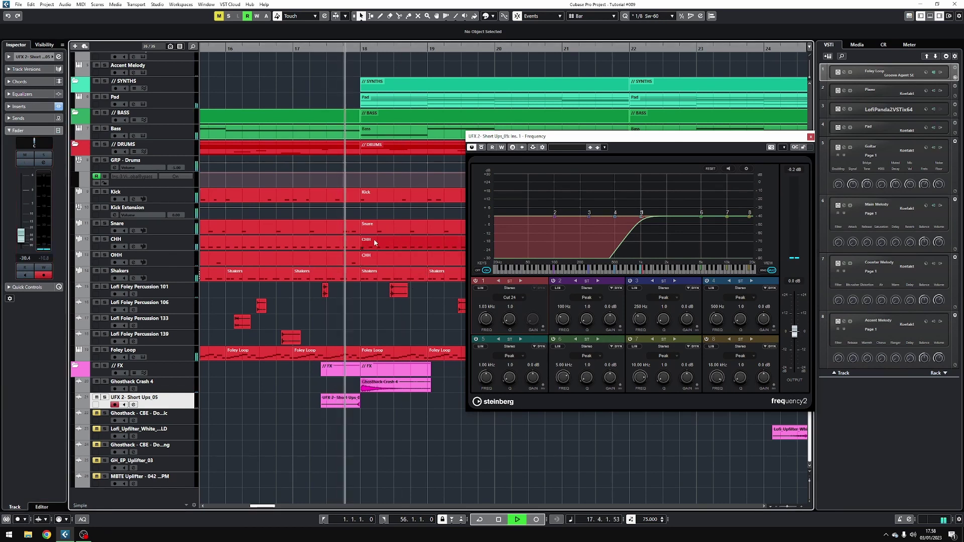
key(space)
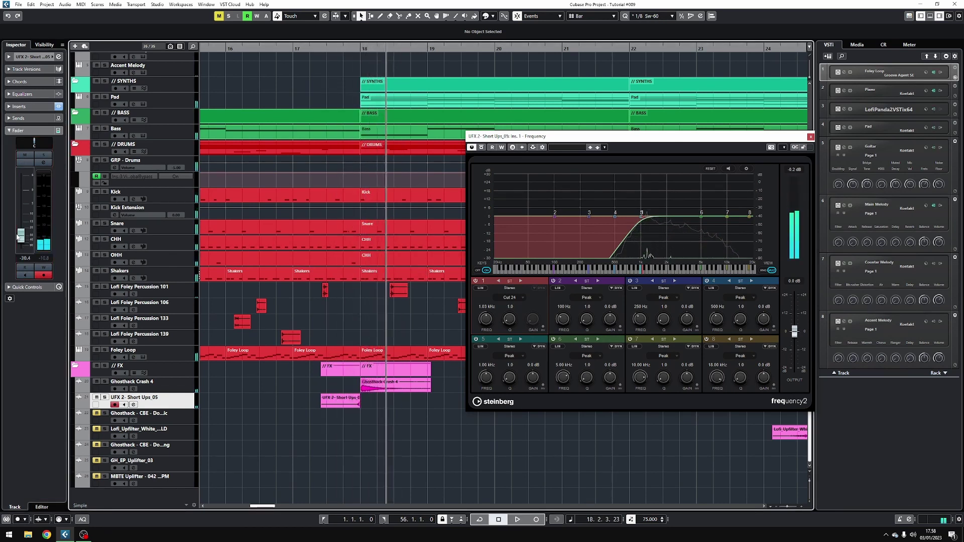
drag(19, 237, 20, 235)
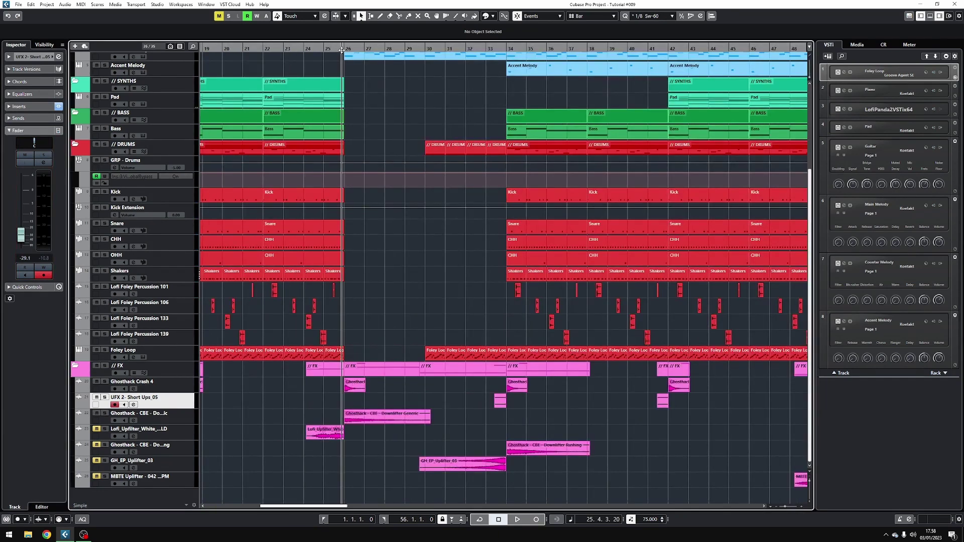
EQ the Downlifter Generic track with Frequency bands 1 and 8 on Cut 24 at 265 Hz and 7.43 kHz, and lower its volume to -22.9 dB.
click(187, 417)
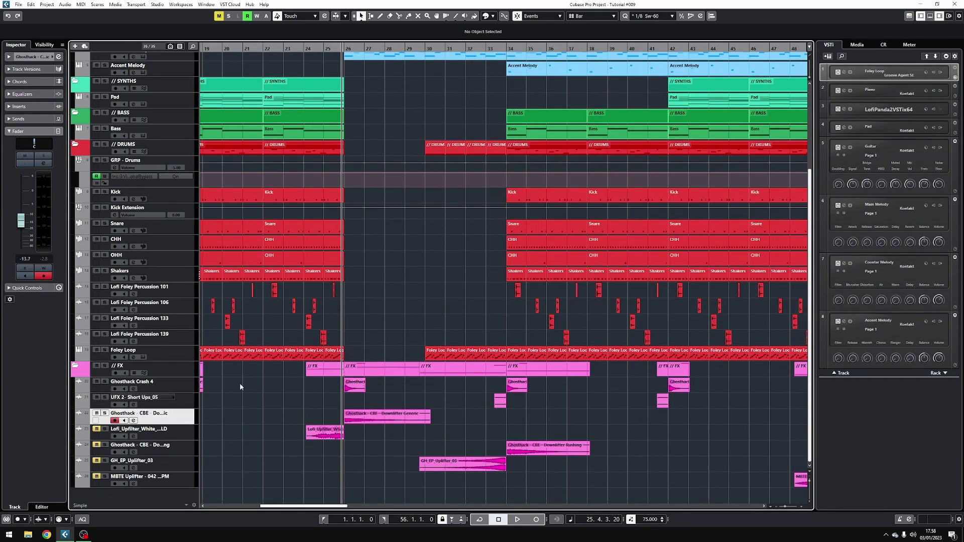
key(space)
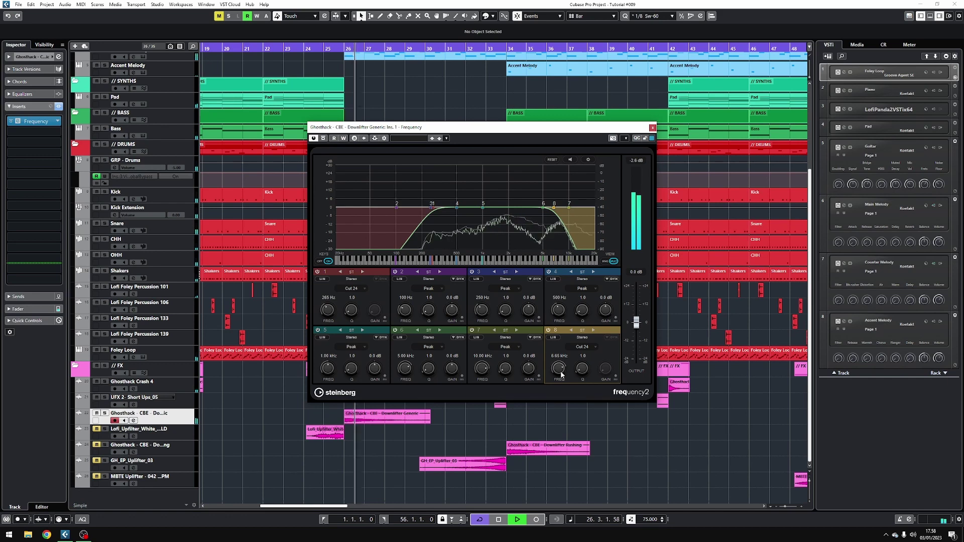
drag(561, 372, 563, 372)
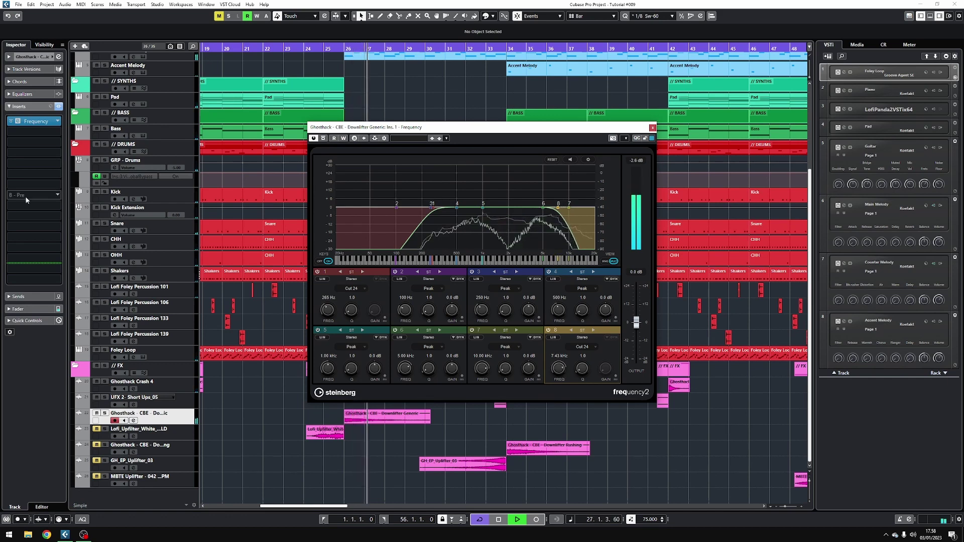
click(18, 309)
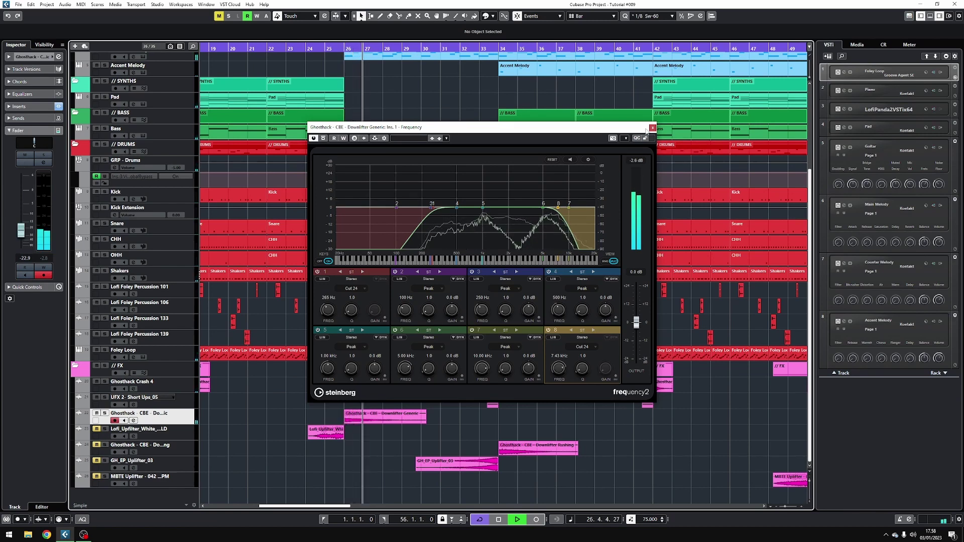
click(653, 129)
Mute the Downlifter Generic clip at bar 26 and play the transition into the break without it.
scroll(452, 427, down, 3)
scroll(418, 423, up, 1)
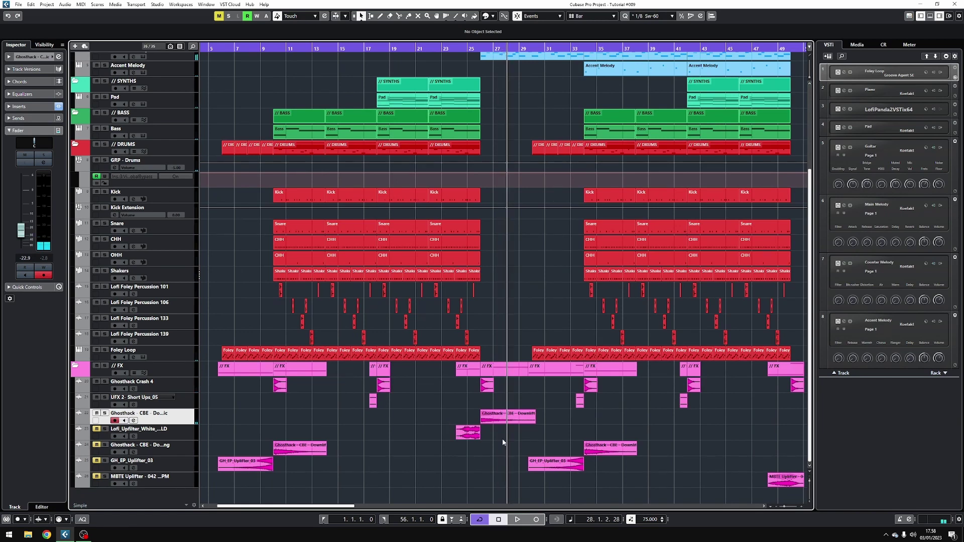
click(513, 417)
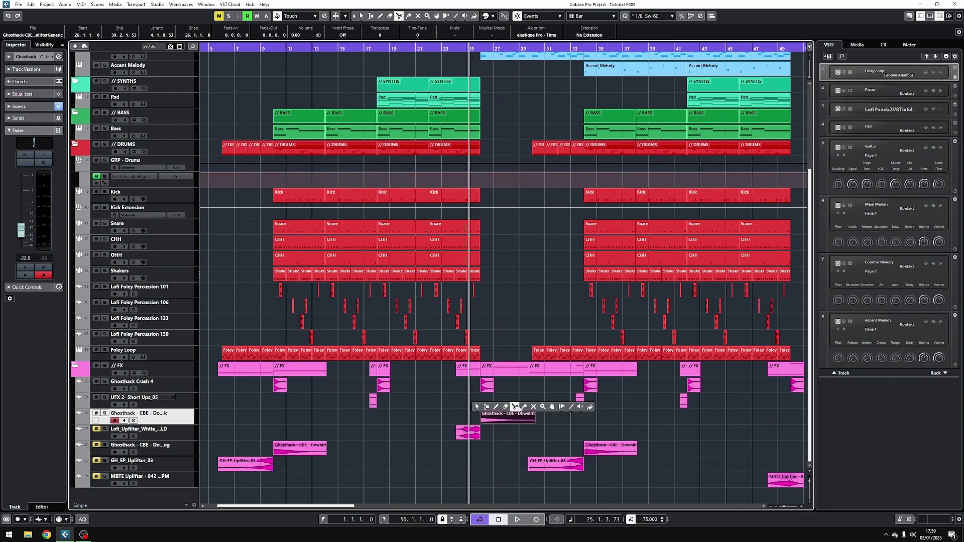
click(512, 417)
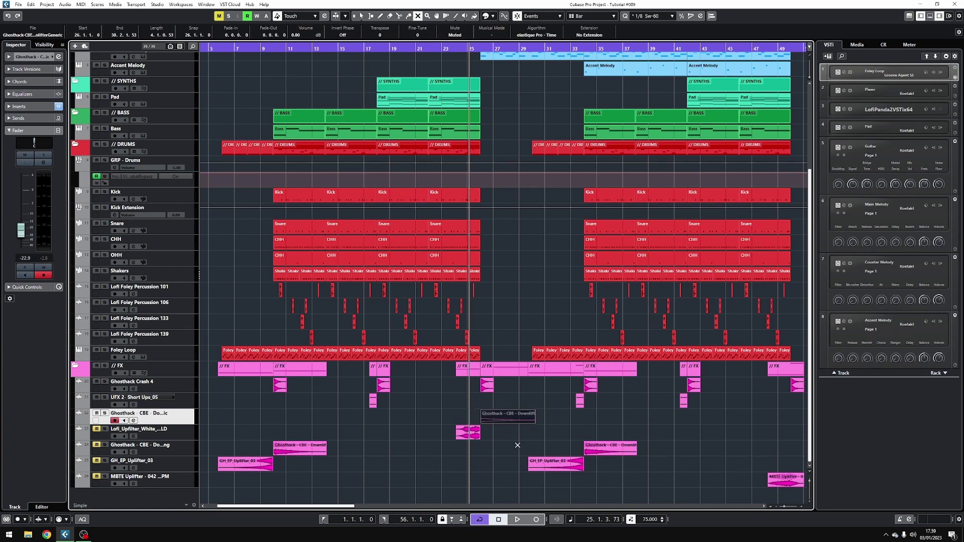
key(g)
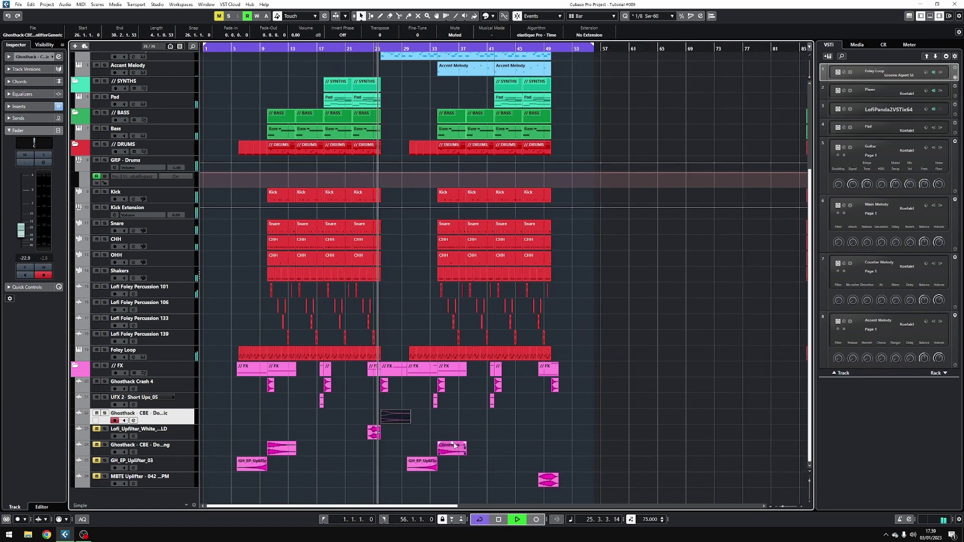
key(h)
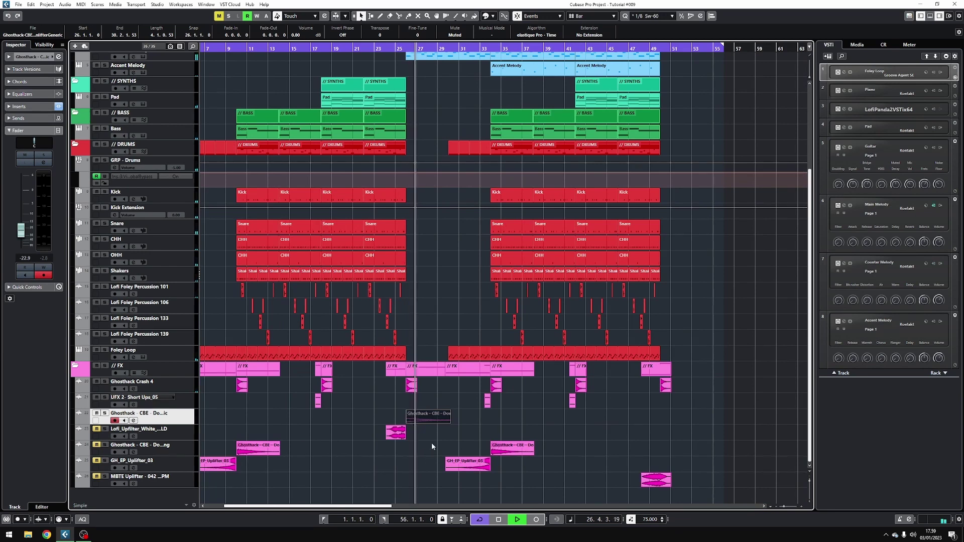
key(h)
key(h)
key(h)
key(g)
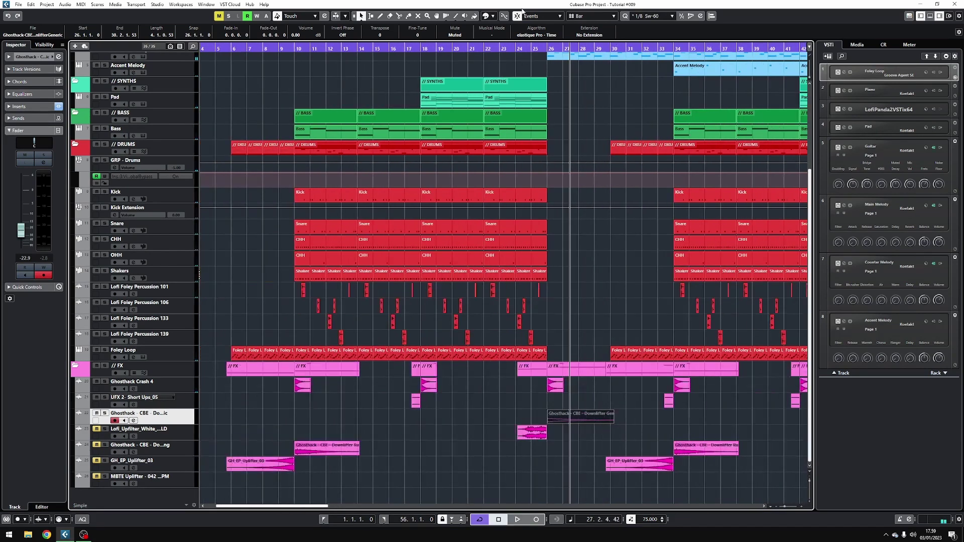
key(space)
Unmute the Lofi_Upfilter_White_Noise track and set its Frequency equalizer to Cut 24 at 427 Hz on band 1 and 8.72 kHz on band 8.
click(97, 430)
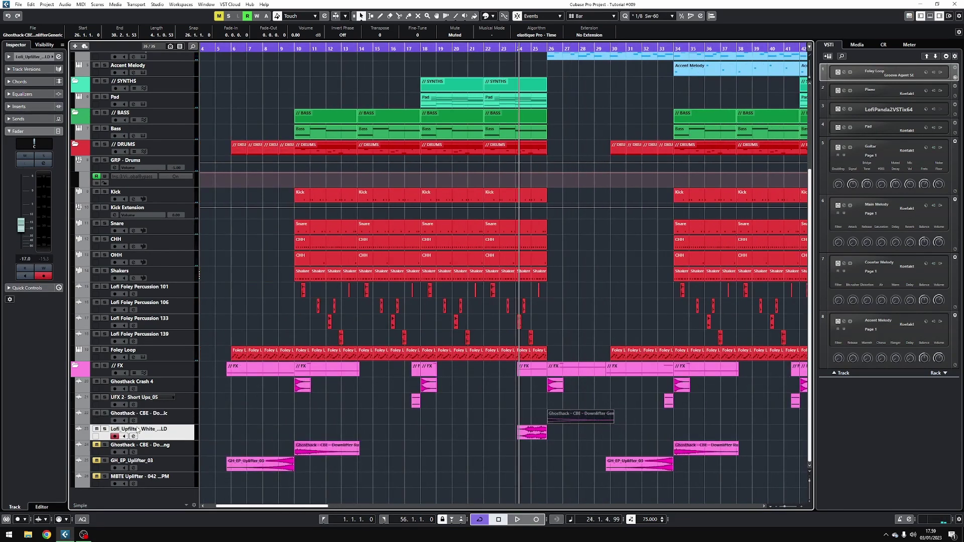
key(h)
key(h)
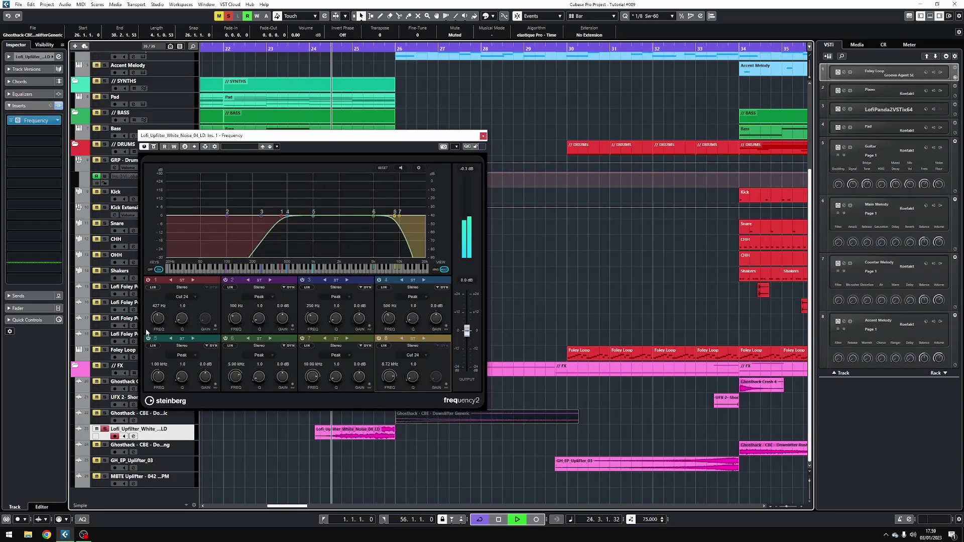
Lower the Lofi_Upfilter_White_Noise volume to about -30.4 dB while replaying from bar 24, and close its equalizer.
click(48, 308)
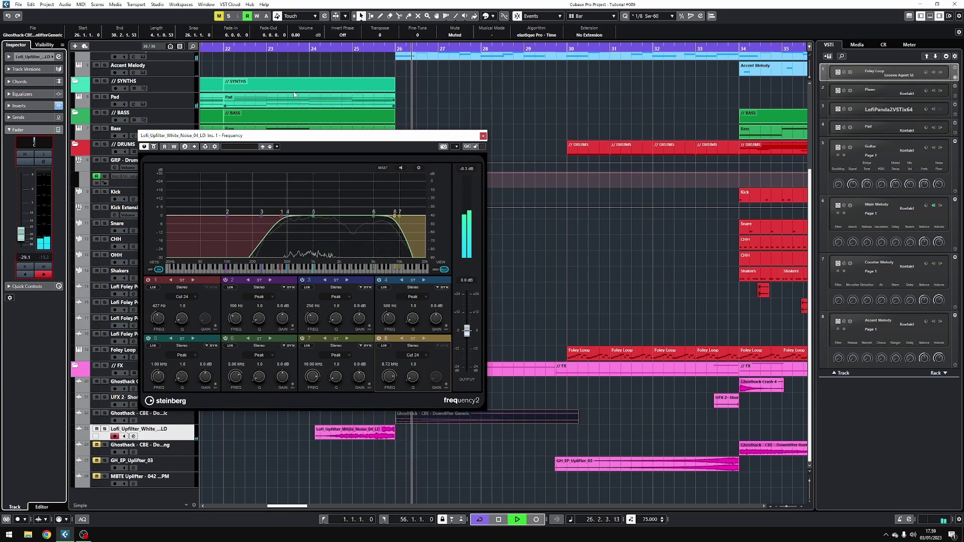
click(311, 49)
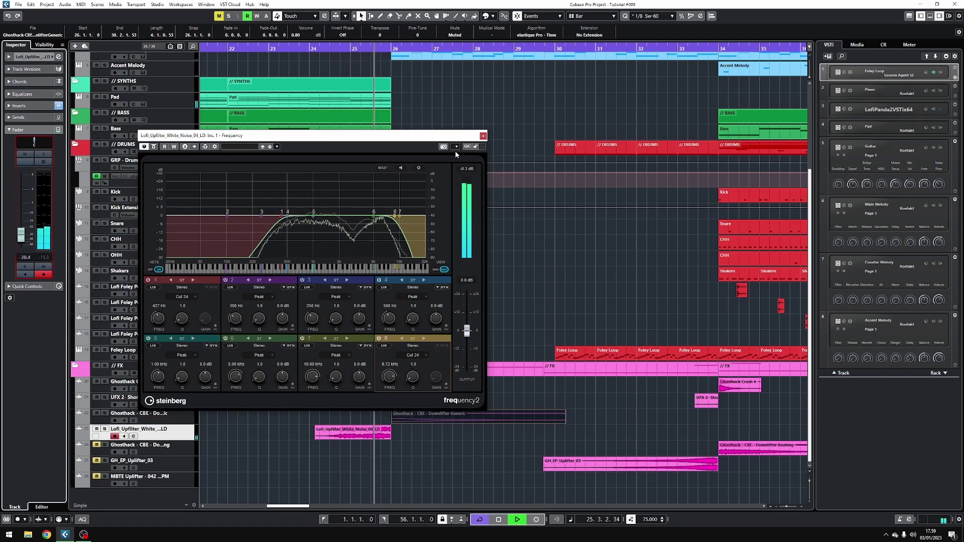
click(483, 136)
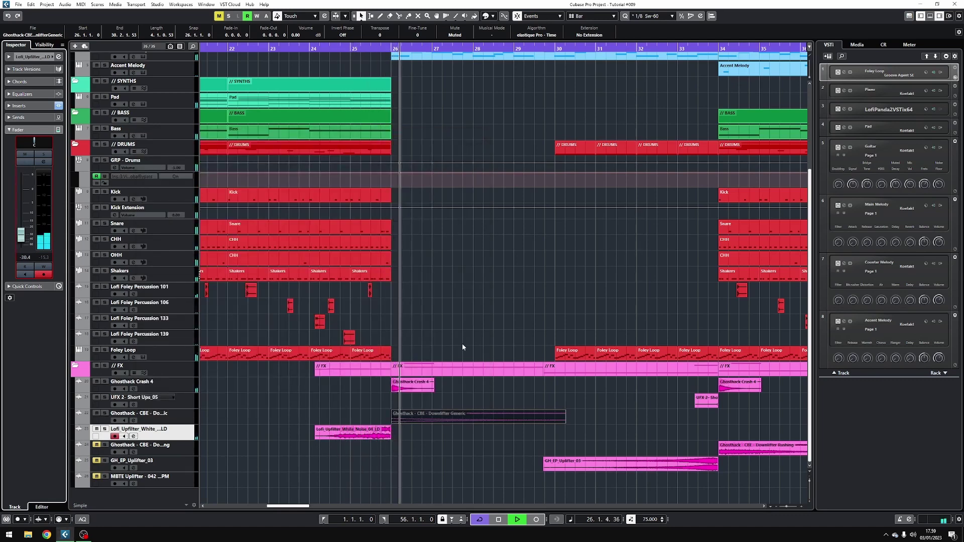
Unmute the Downlifter Rushing track at bar 10 and set its Frequency equalizer to Cut 24 at 472 Hz and 7.04 kHz.
key(space)
scroll(352, 403, left, 3)
scroll(374, 422, down, 3)
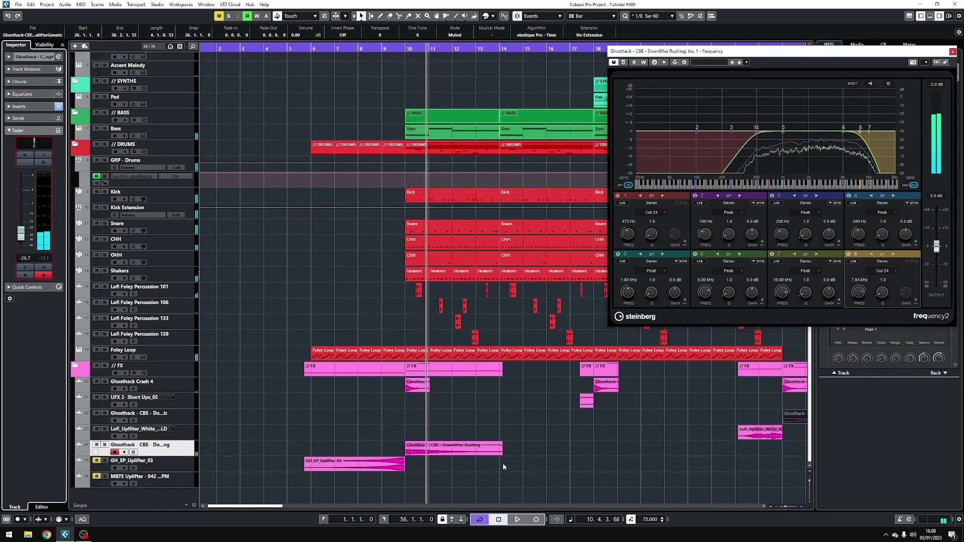
Add a 1/8D PingPongDelay with 41.5% mix before the equalizer on the Downlifter Rushing track, and lower the track volume to -29.1 dB.
click(21, 107)
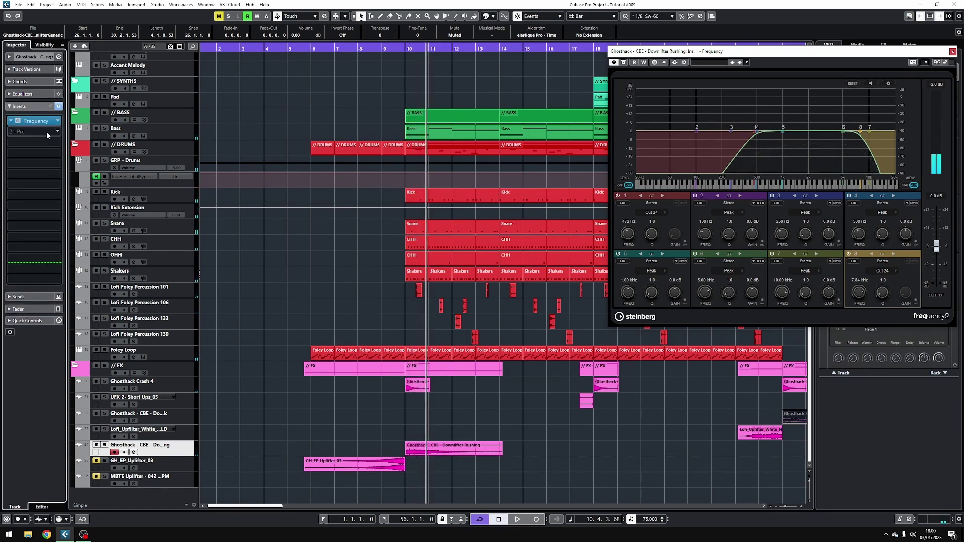
click(44, 123)
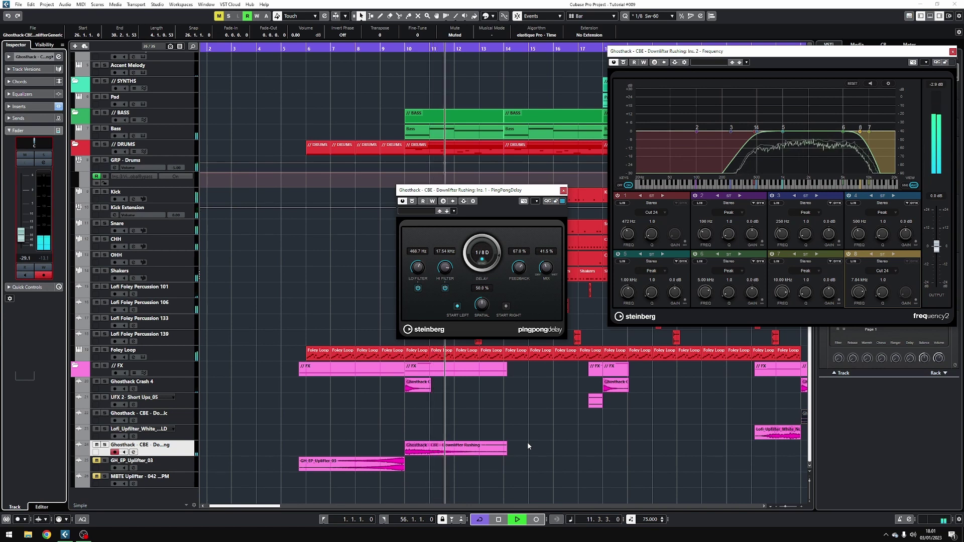
key(space)
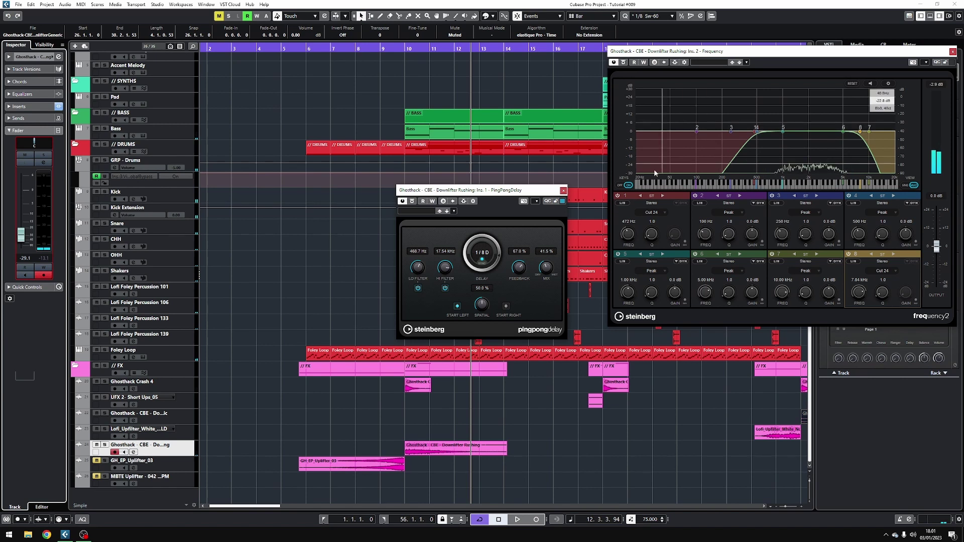
click(563, 191)
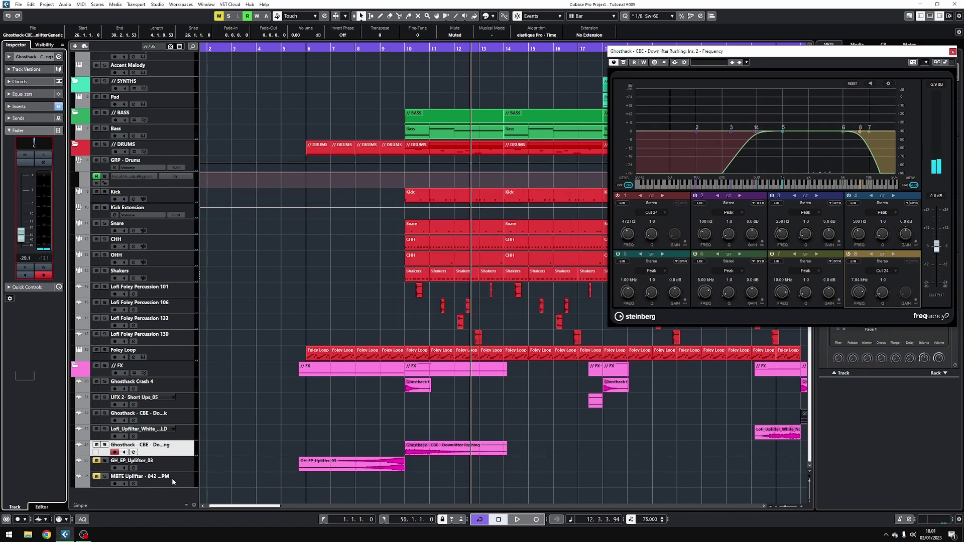
Unmute GH_EP_Uplifter_03, EQ it with Cut 24 at 472 Hz and 7.63 kHz, set its volume to -29.1 dB, and close the equalizers.
click(96, 461)
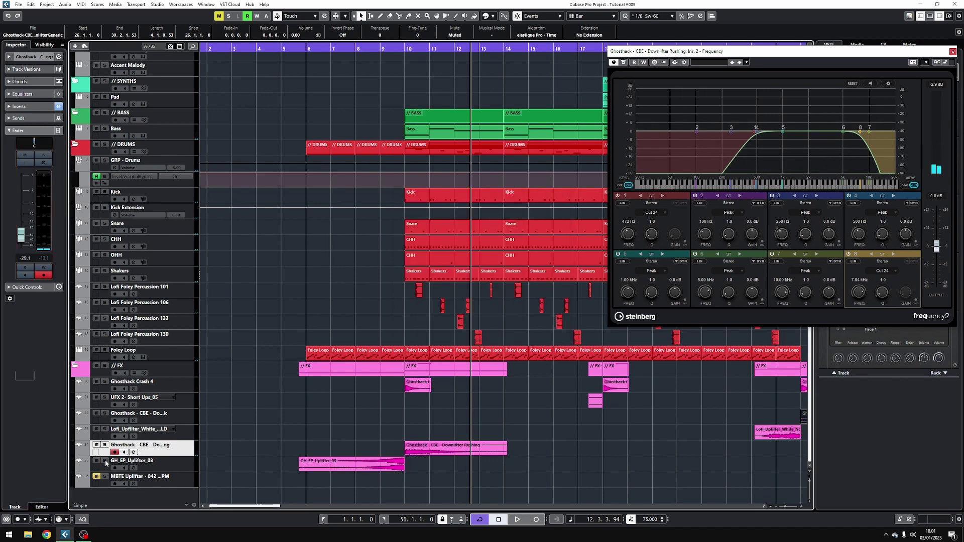
click(159, 468)
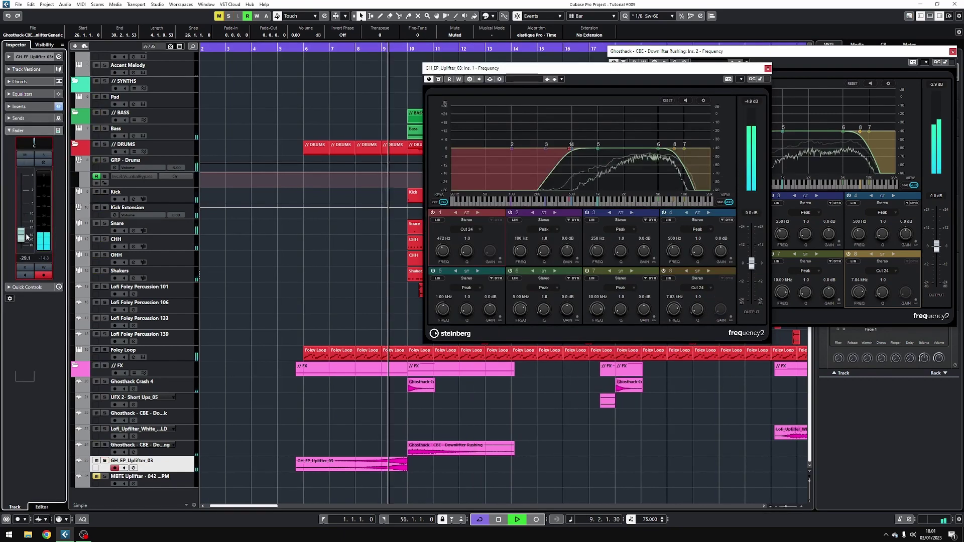
click(768, 68)
click(953, 52)
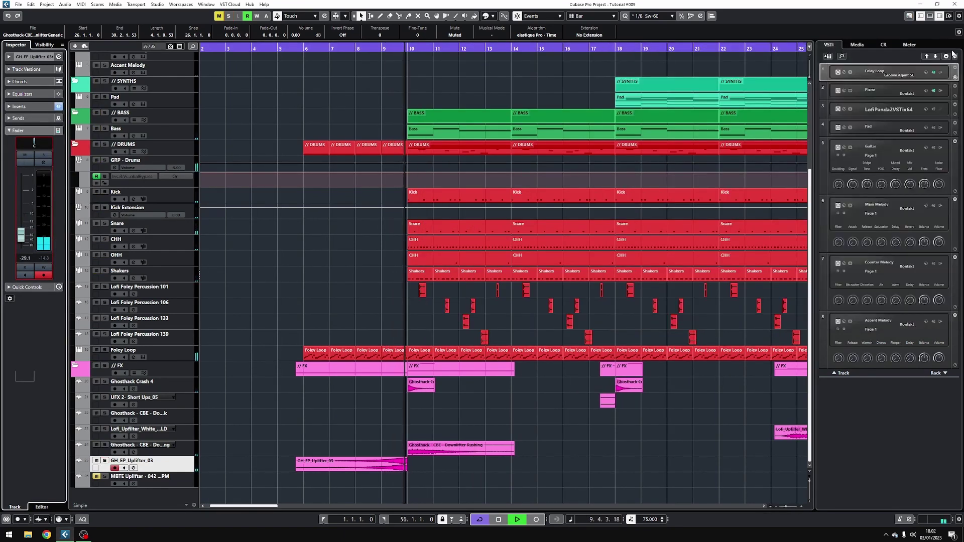
Place the Lofi_Upfilter_White_Noise clip on its track so that it ends at bar 10.
key(g)
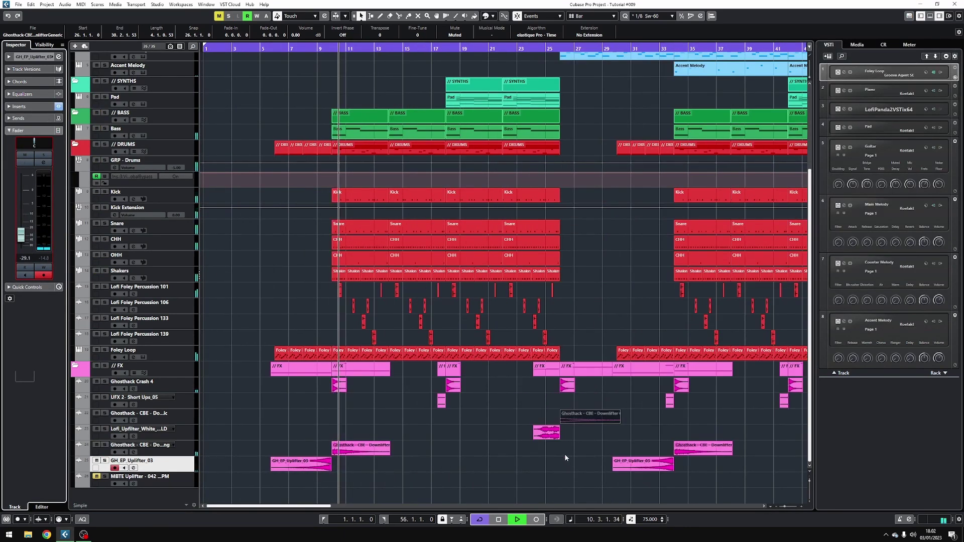
drag(547, 432, 315, 432)
scroll(304, 434, up, 3)
click(291, 434)
Mute the GH_EP_Uplifter_03 clip before bar 10 and play the transition with the white noise uplifter.
key(7)
click(296, 464)
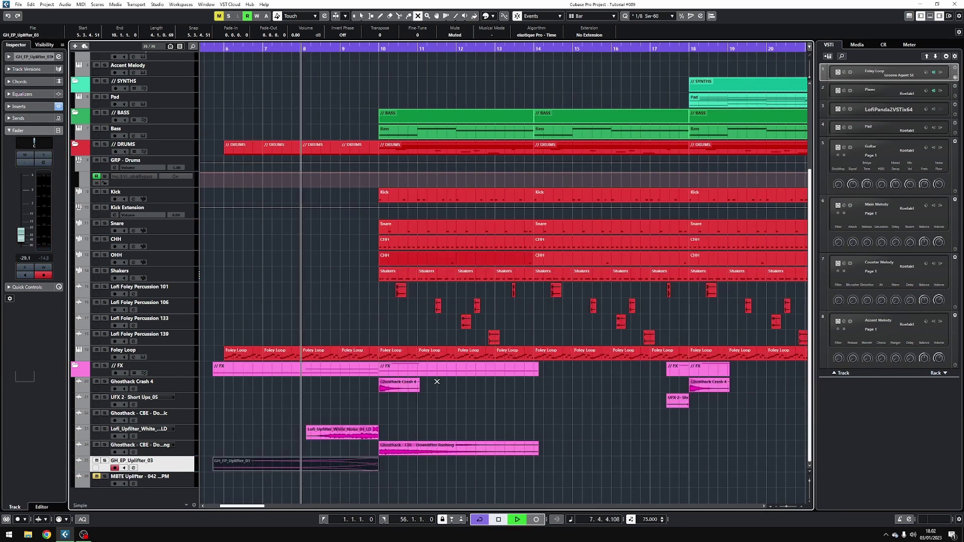
key(1)
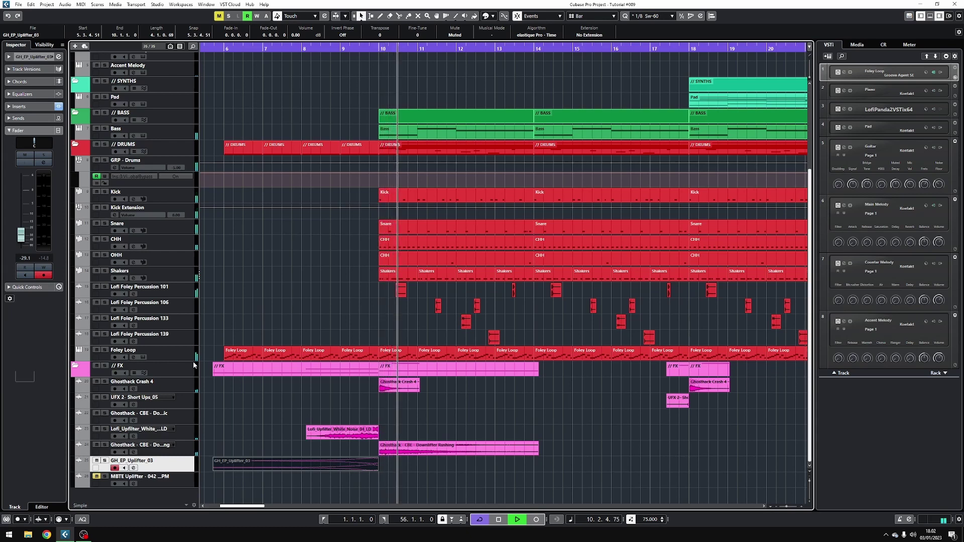
Stop playback and move the muted GH_EP_Uplifter_03 clip from before bar 10 so that it ends at bar 26.
click(406, 418)
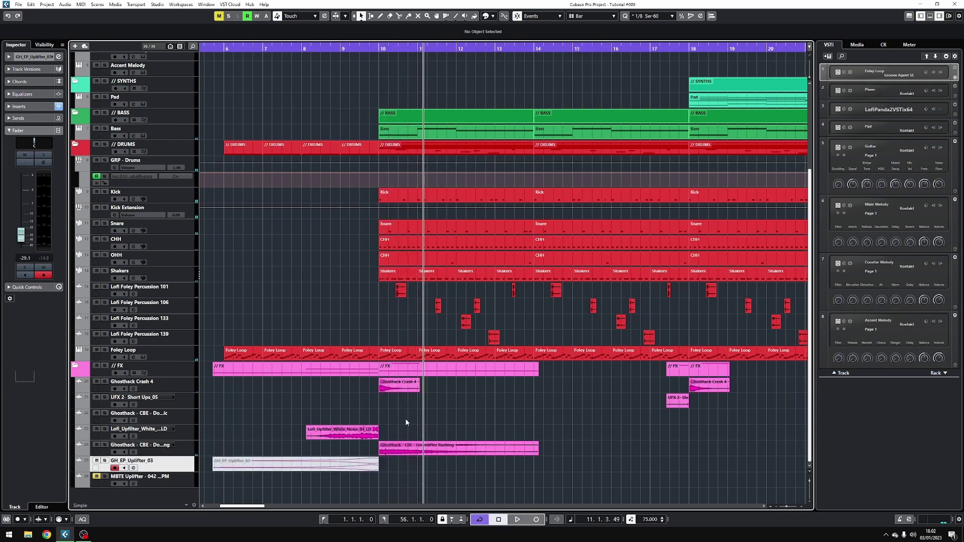
click(353, 428)
click(408, 452)
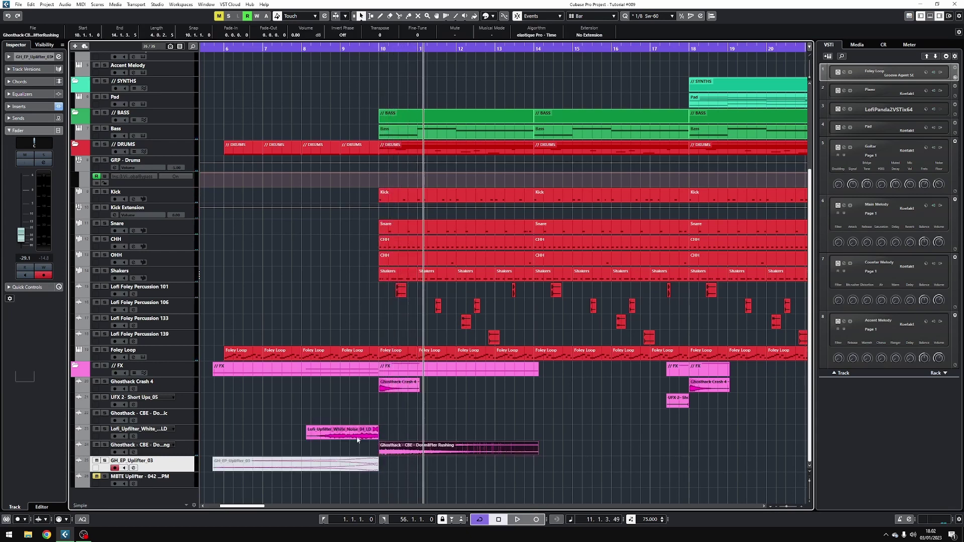
key(g)
drag(304, 468, 644, 465)
Unmute the GH_EP_Uplifter_03 clip ending at bar 26 and mute the white noise clip before that bar.
scroll(688, 462, up, 2)
right_click(688, 462)
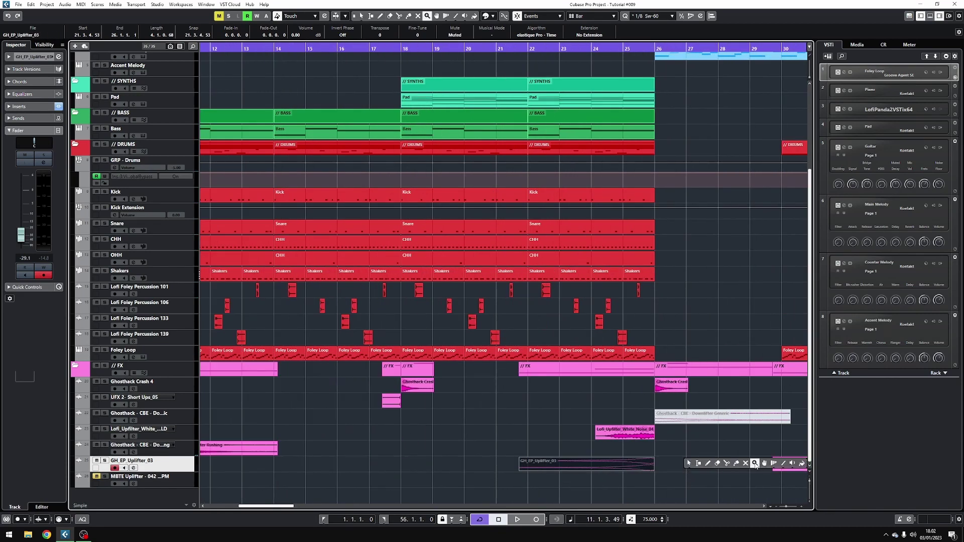
click(749, 464)
click(618, 433)
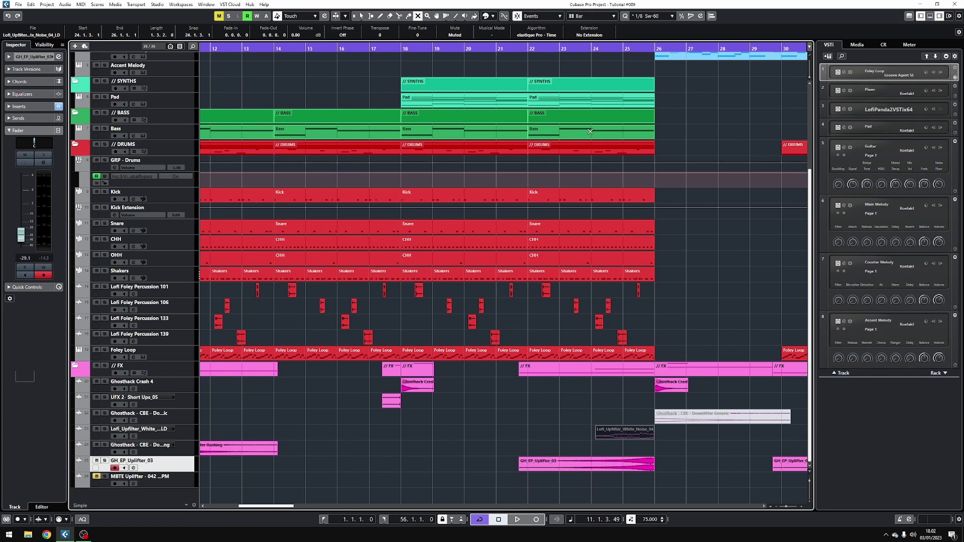
Play the transition into bar 26 and lower the GH_EP_Uplifter_03 track volume to -33.3 dB.
click(589, 51)
key(space)
key(1)
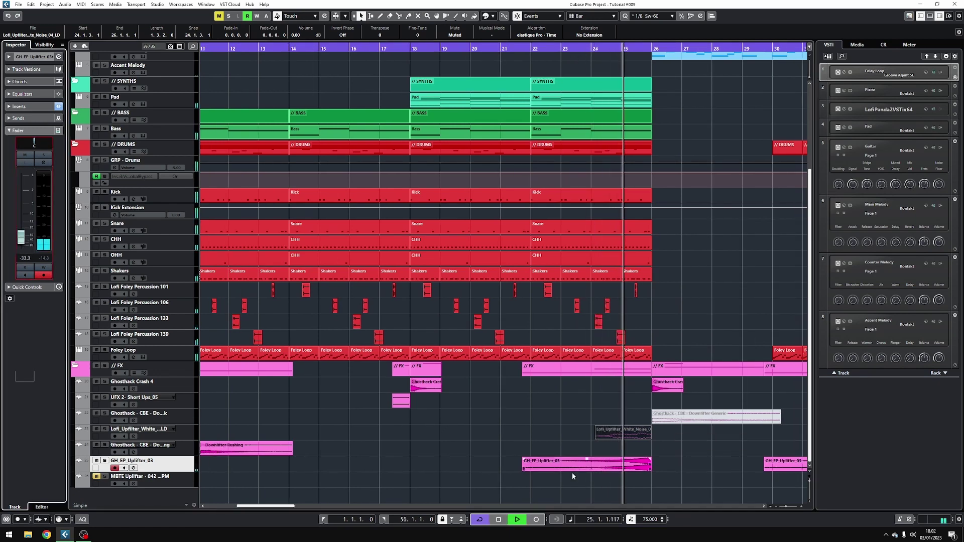
scroll(572, 476, down, 2)
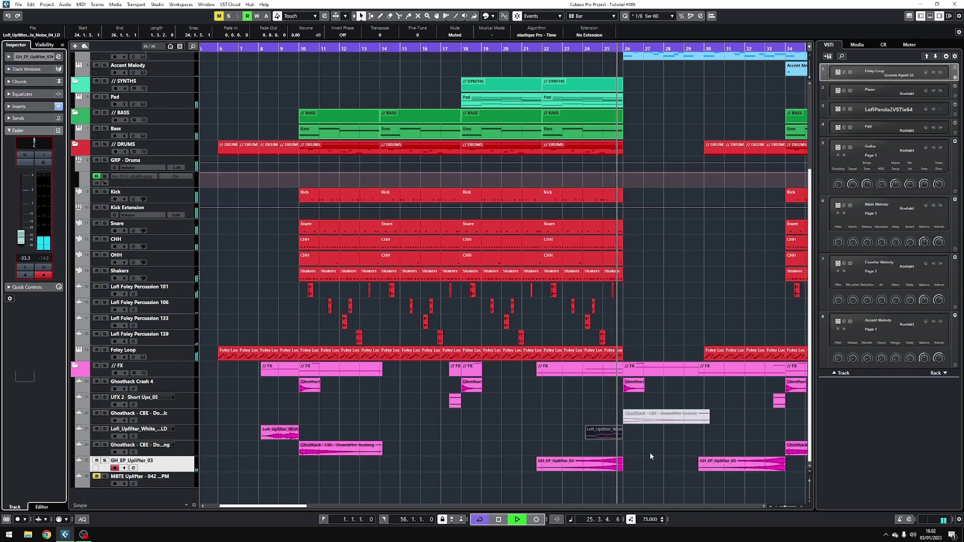
scroll(646, 478, up, 2)
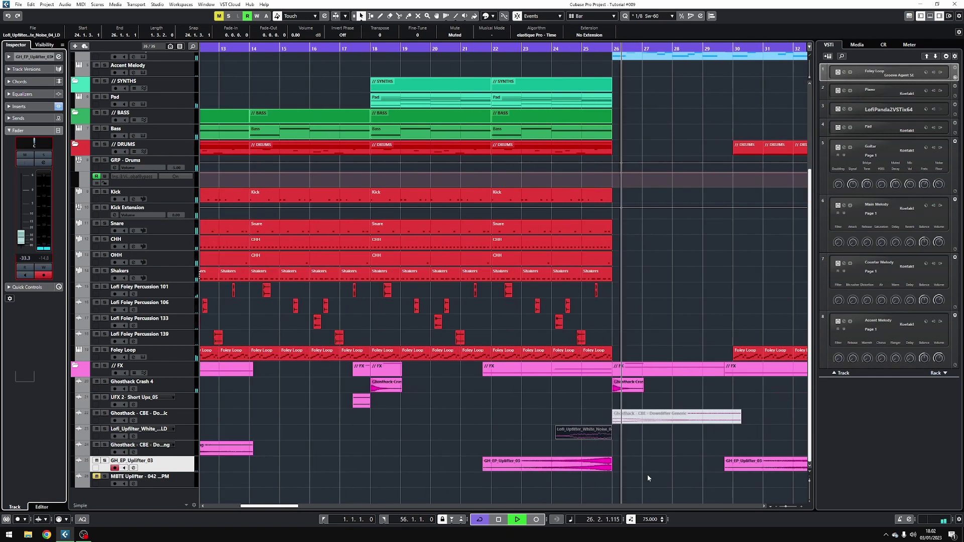
key(space)
Lower the high cut in the GH_EP_Uplifter_03 equalizer to 4.00 kHz during playback, and close the equalizer.
click(30, 107)
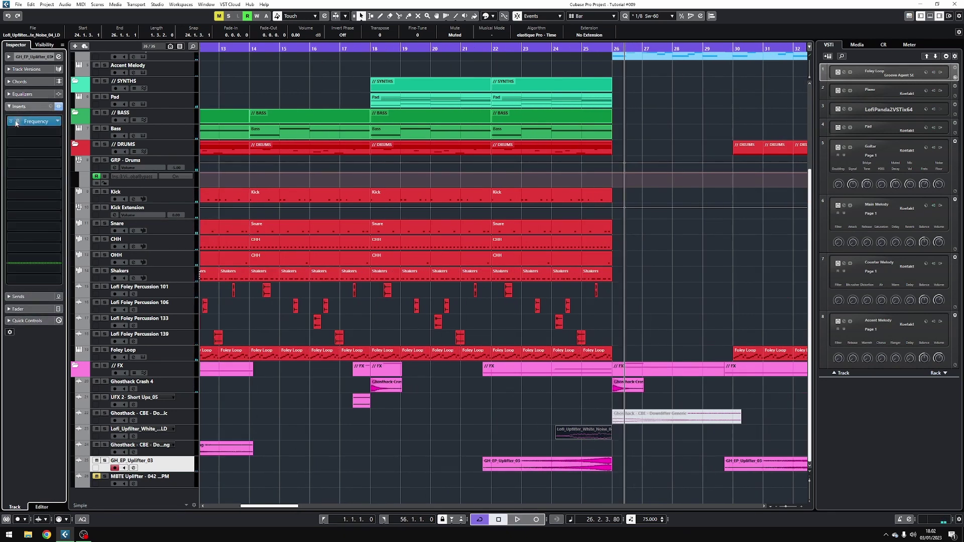
click(36, 122)
key(space)
scroll(672, 318, down, 3)
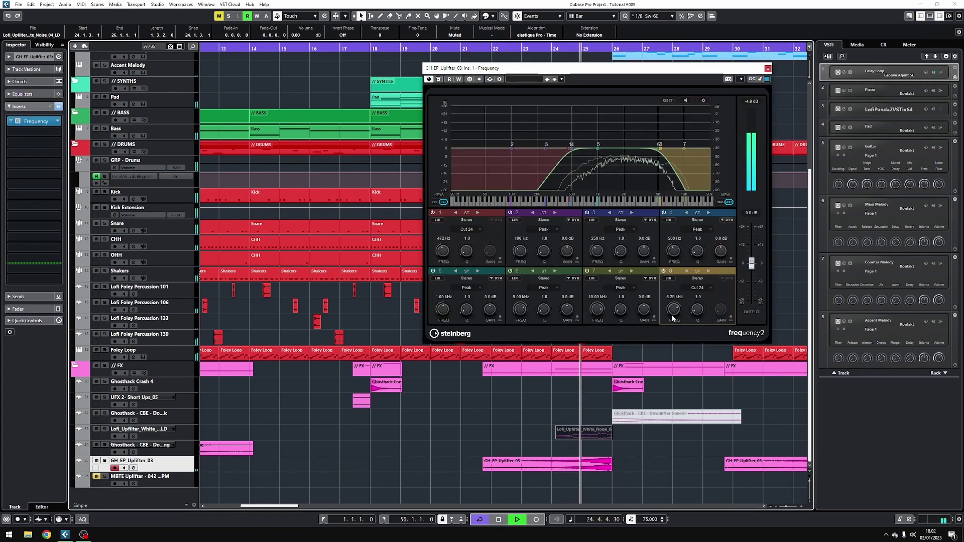
scroll(672, 317, down, 1)
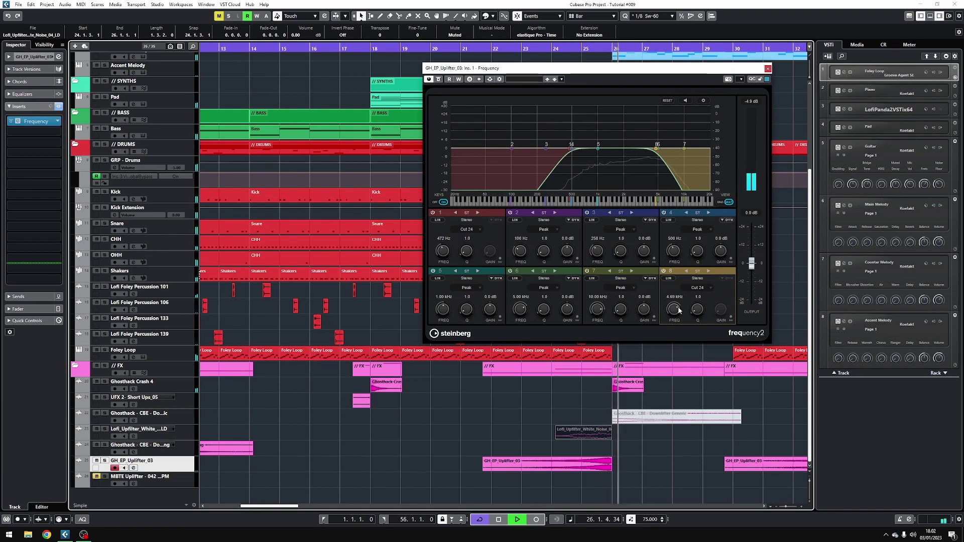
click(768, 68)
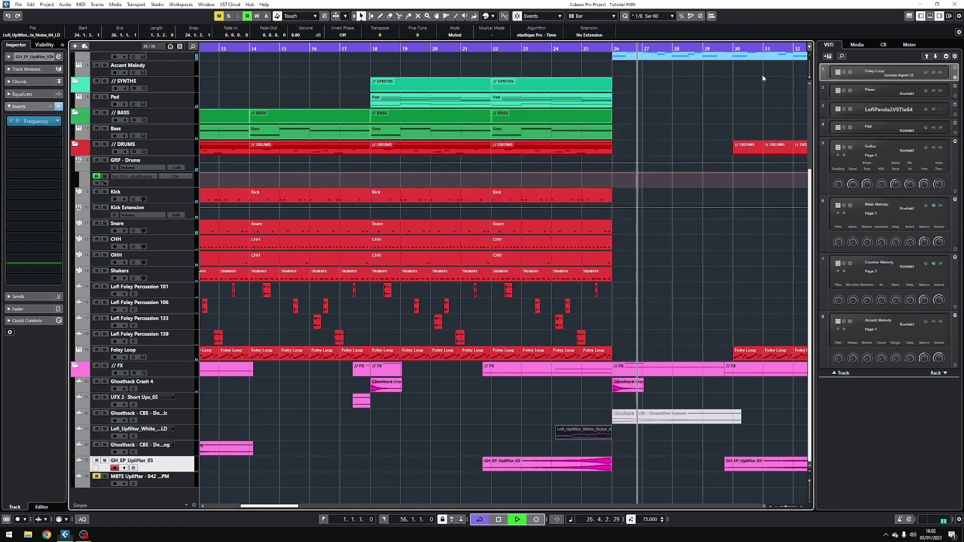
Move the muted white noise clip so that it ends at bar 34, unmute it, and play that transition.
drag(505, 433, 746, 435)
right_click(793, 428)
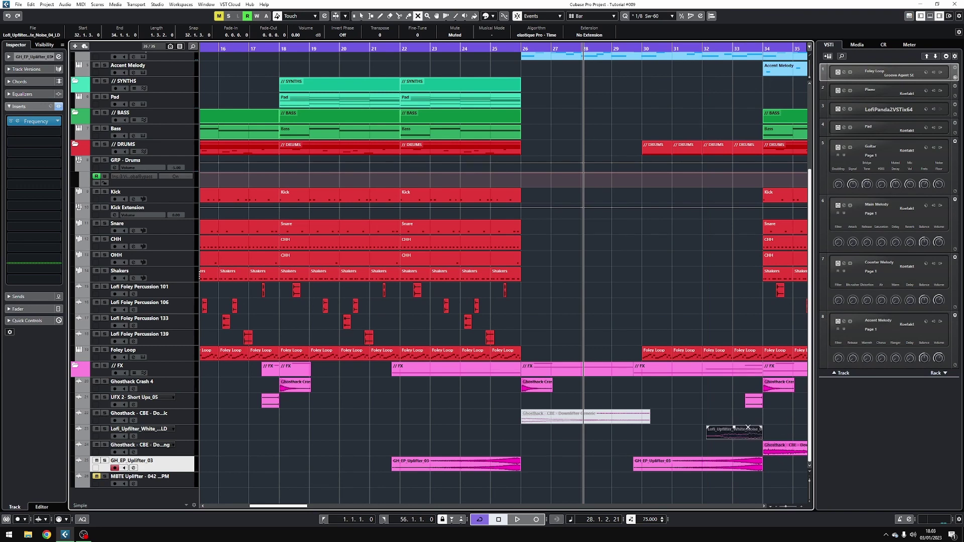
key(l)
key(space)
drag(761, 416, 517, 404)
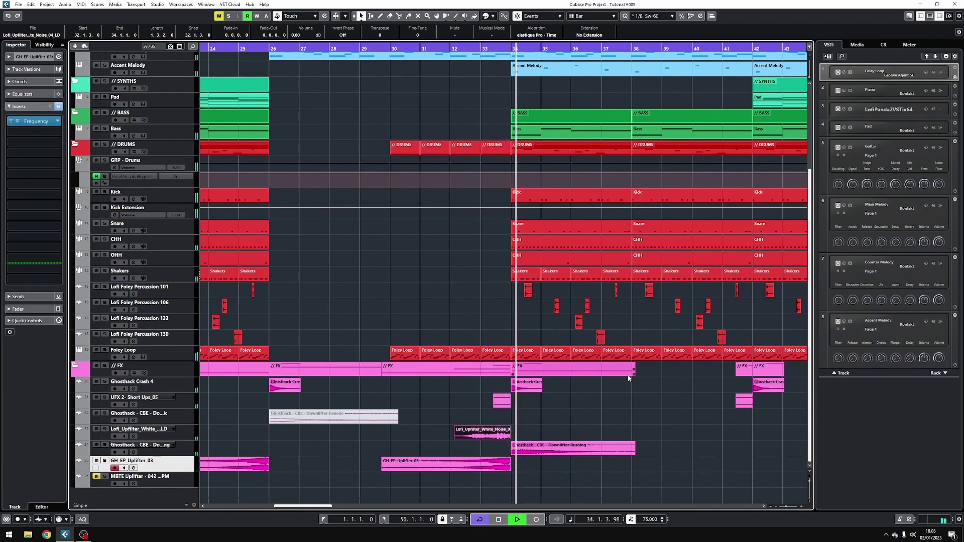
scroll(515, 415, down, 5)
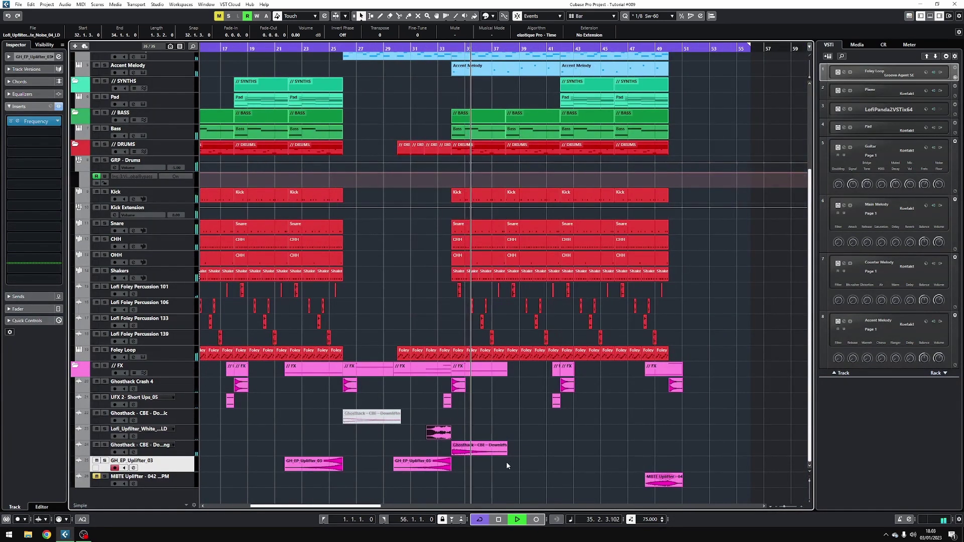
key(space)
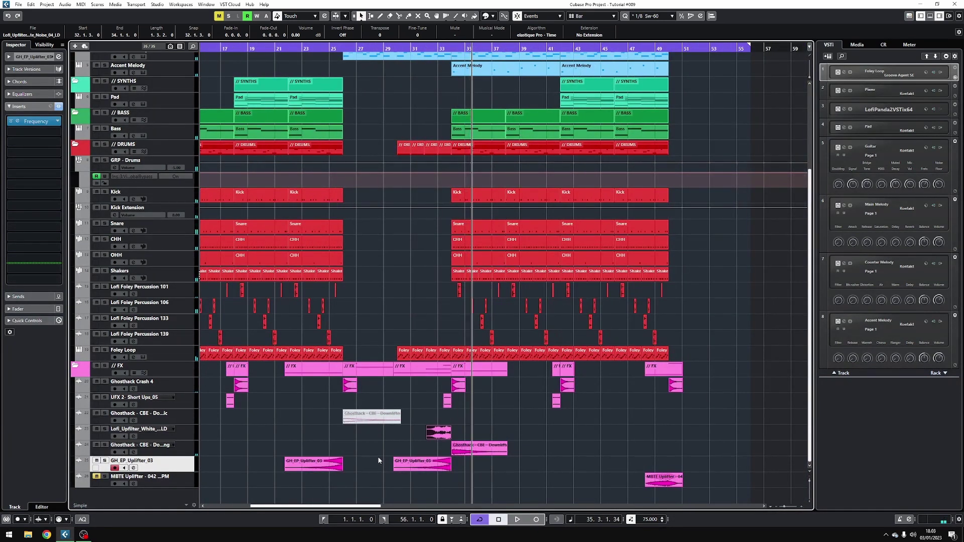
Move the Downlifter Generic clip to start at bar 50, unmute it, and play the transition into the outro.
scroll(417, 415, down, 1)
drag(423, 419, 694, 424)
key(7)
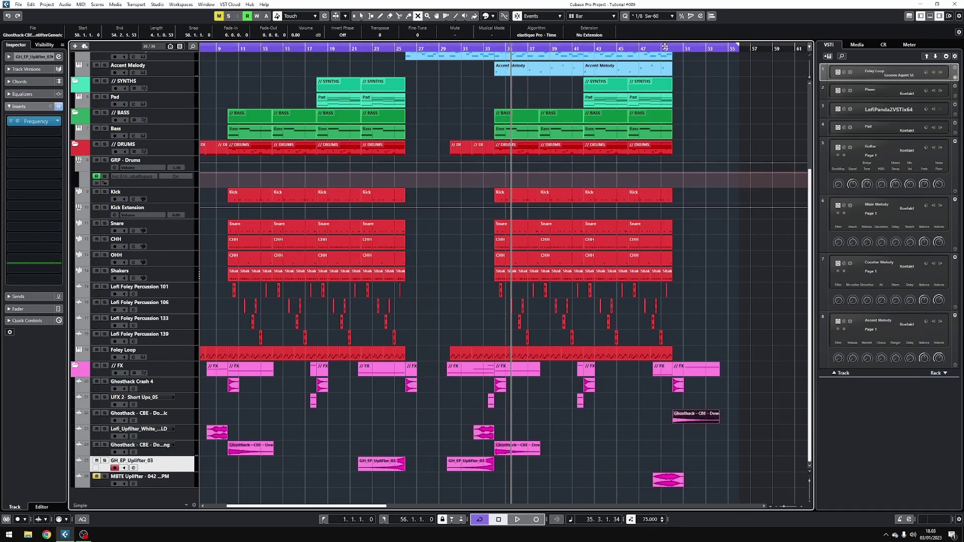
click(663, 48)
key(space)
key(1)
click(744, 331)
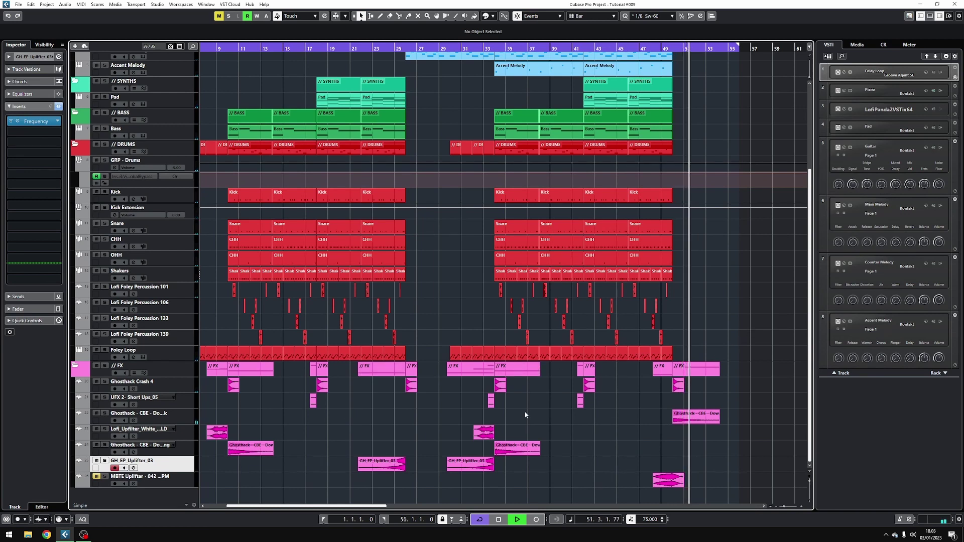
Set the Downlifter Generic track volume to -29.7 dB while replaying the transition into bar 50.
click(177, 414)
click(27, 309)
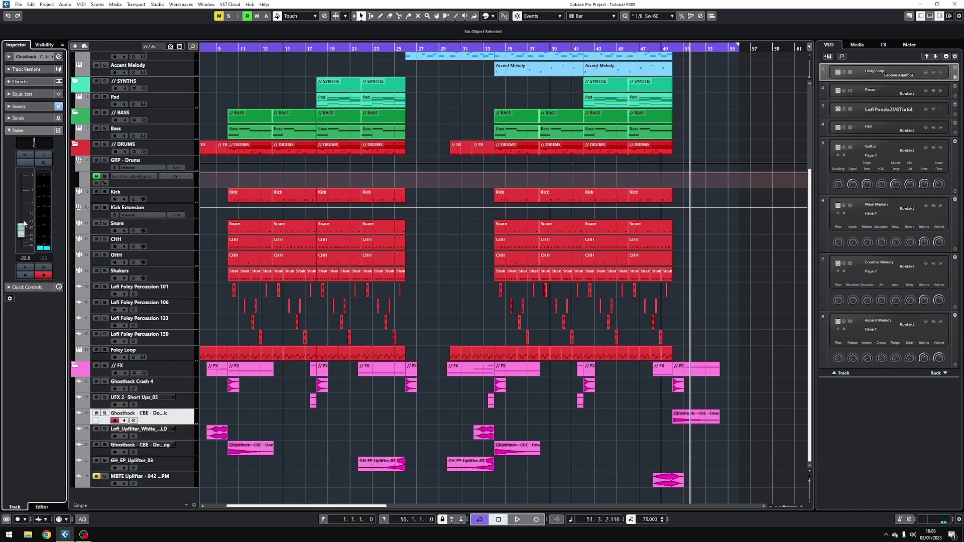
click(657, 50)
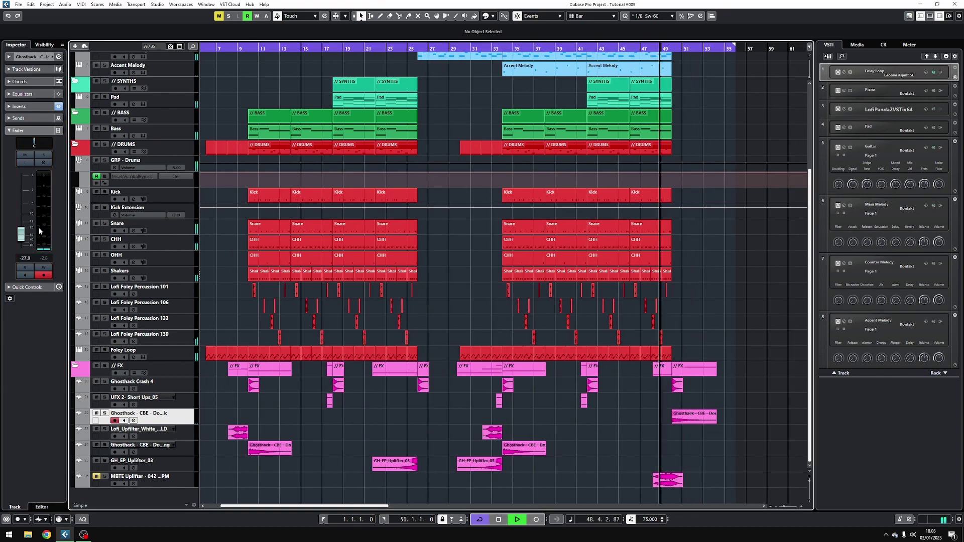
drag(23, 236, 24, 238)
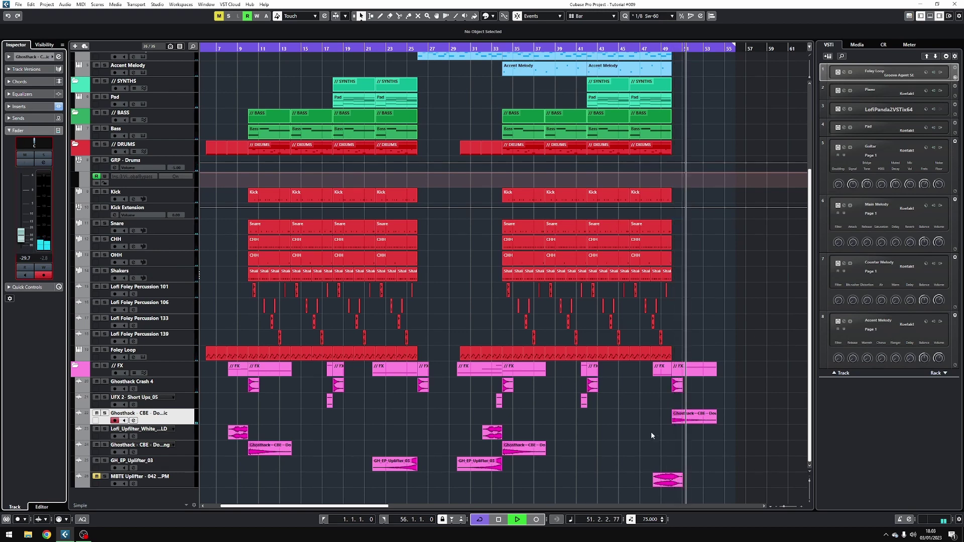
Unmute the MBTE Uplifter track and play it soloed from just before bar 48.
key(g)
key(g)
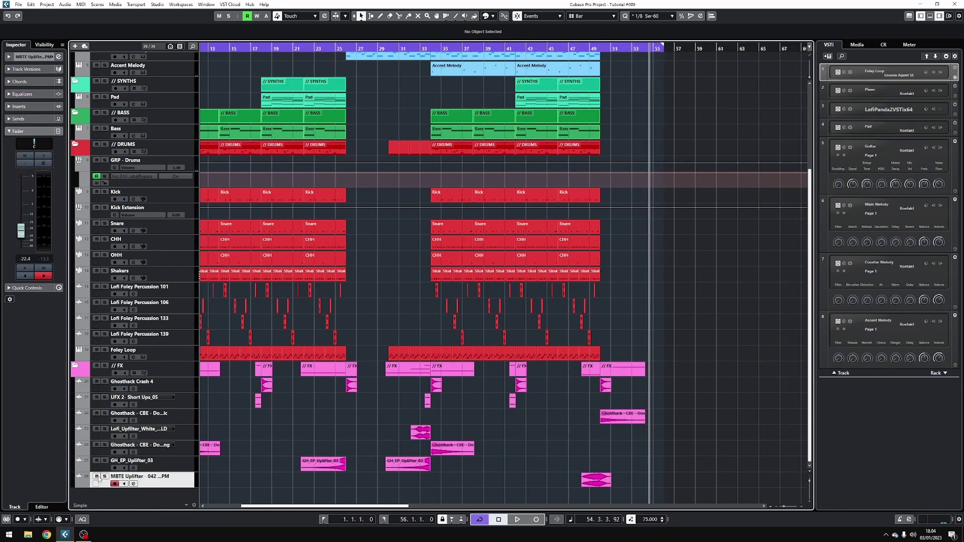
click(578, 50)
key(s)
key(space)
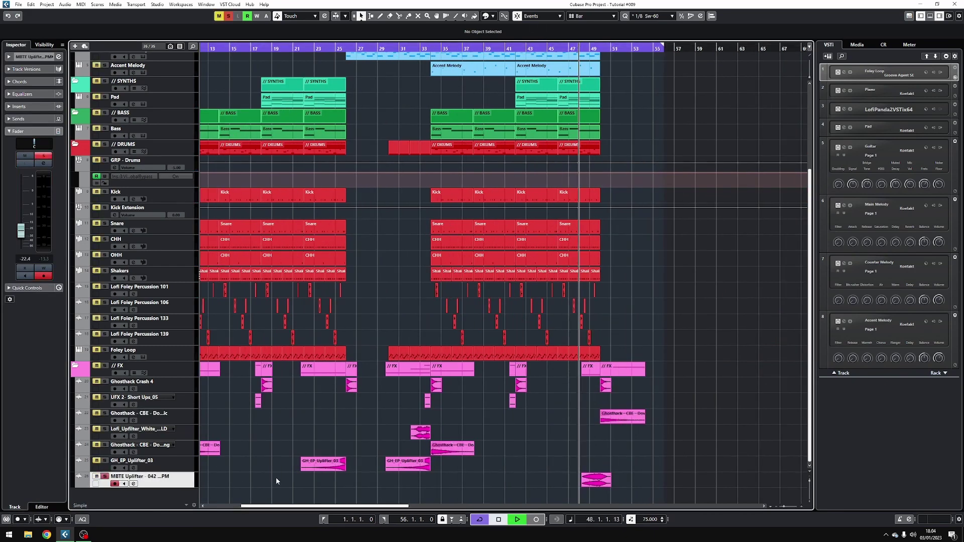
Insert a Frequency equalizer on the MBTE Uplifter track with Cut 24 filters at 547 Hz and 7.43 kHz.
click(35, 107)
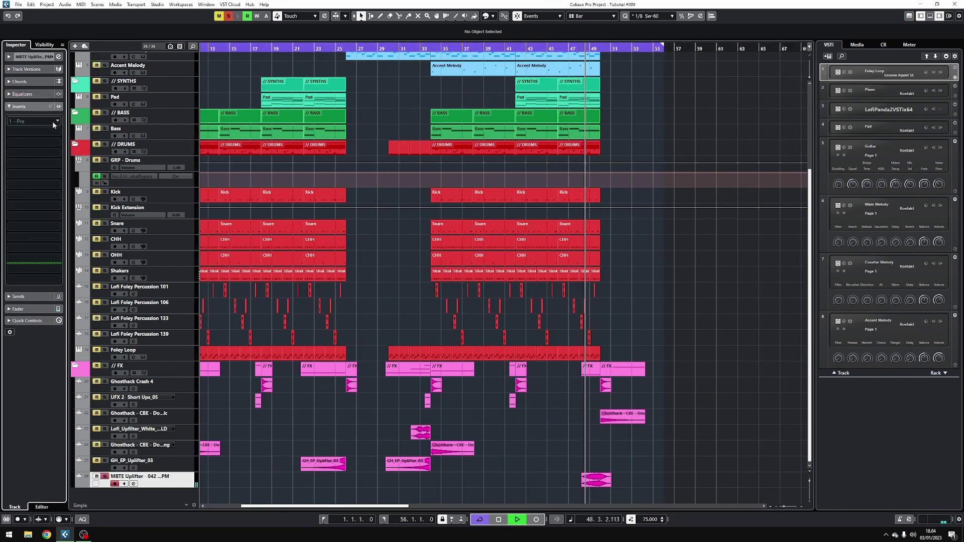
click(52, 121)
key(Escape)
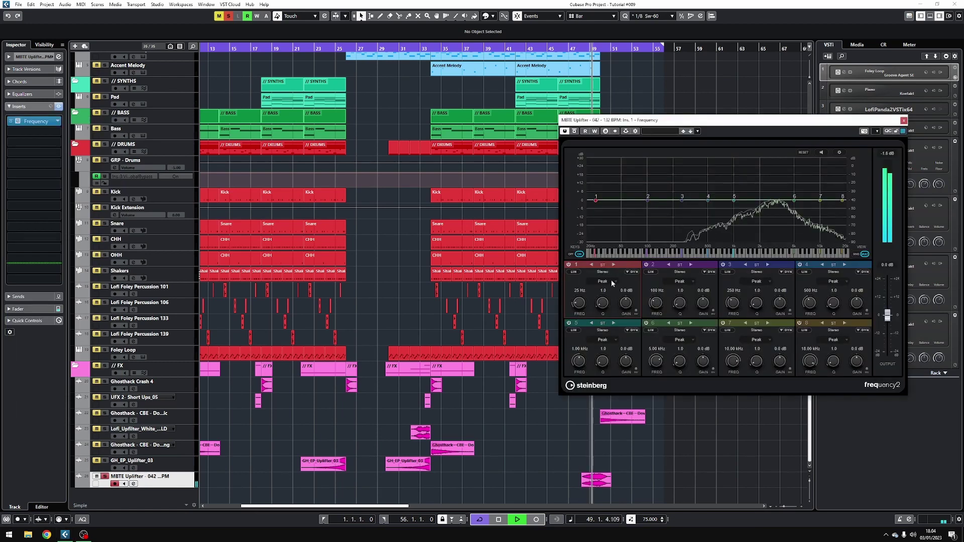
click(611, 279)
click(589, 305)
drag(589, 306, 590, 271)
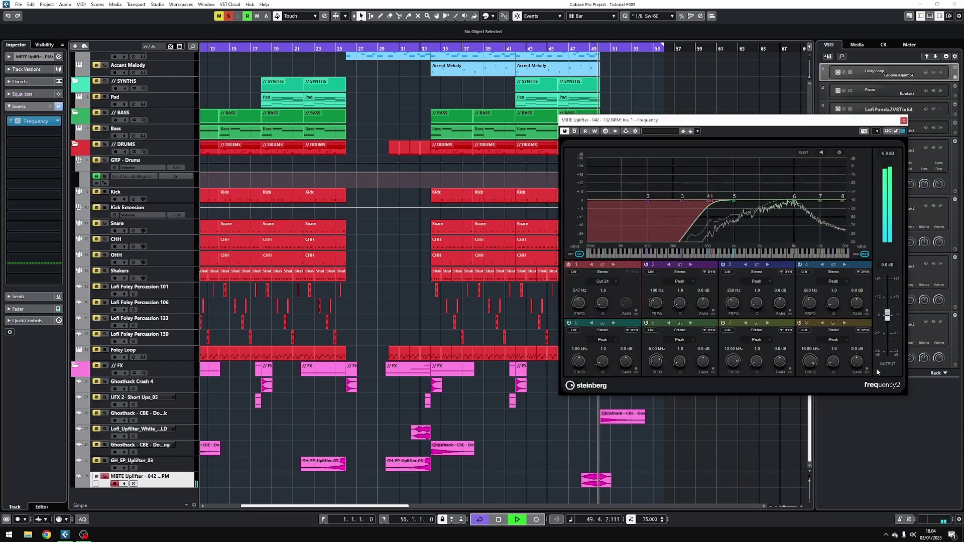
click(834, 340)
click(840, 365)
drag(810, 361, 809, 374)
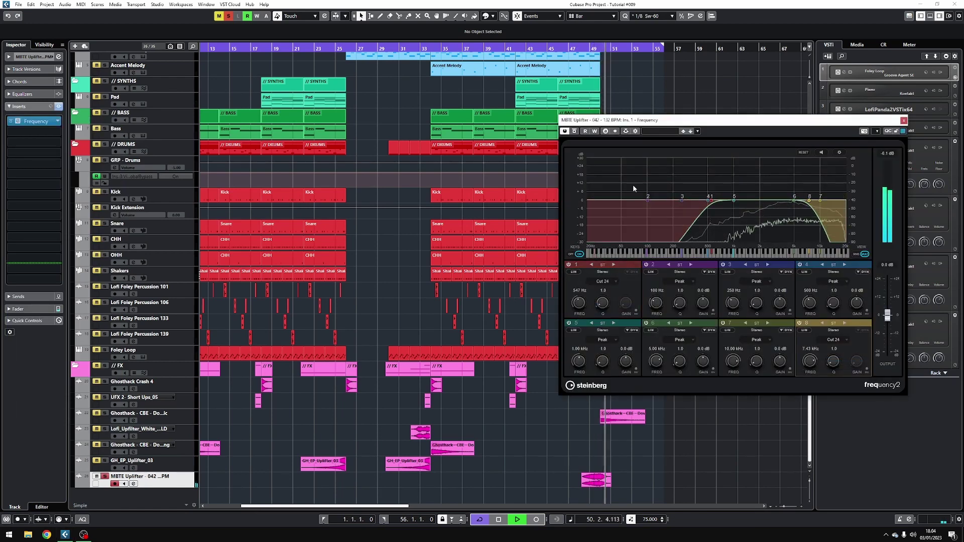
Replay bar 48 unsoloed, set MBTE Uplifter to -32.5 dB and Downlifter Generic to -31.0 dB, and close the equalizer.
click(573, 51)
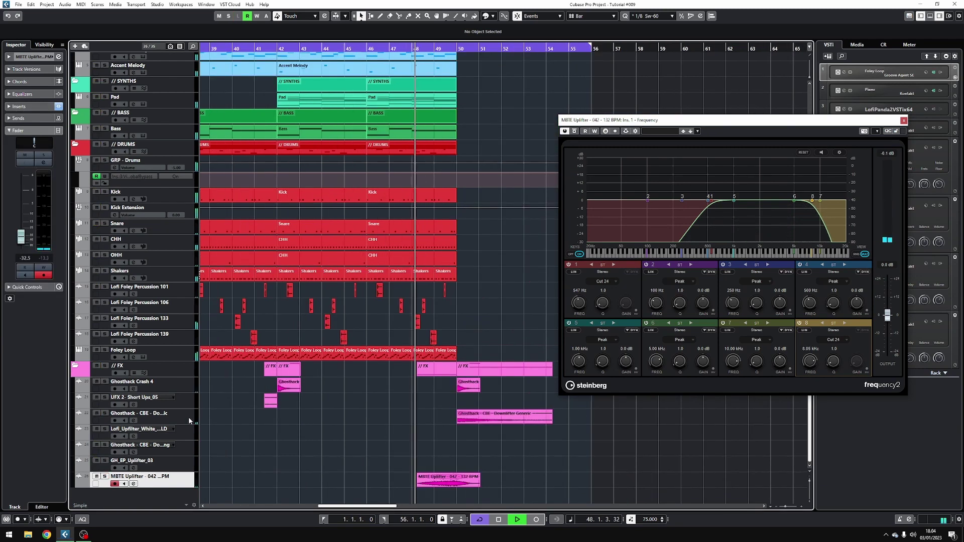
click(188, 421)
drag(21, 235, 20, 237)
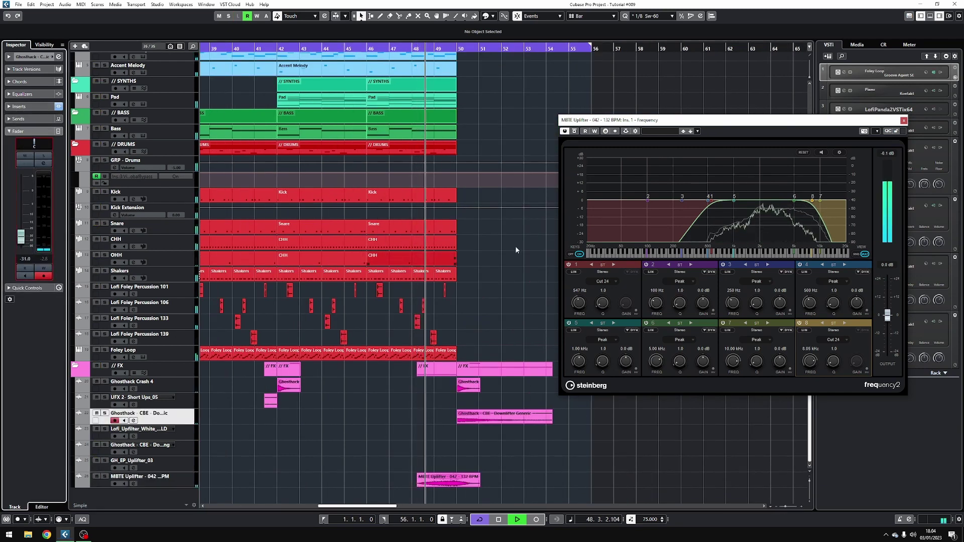
click(904, 121)
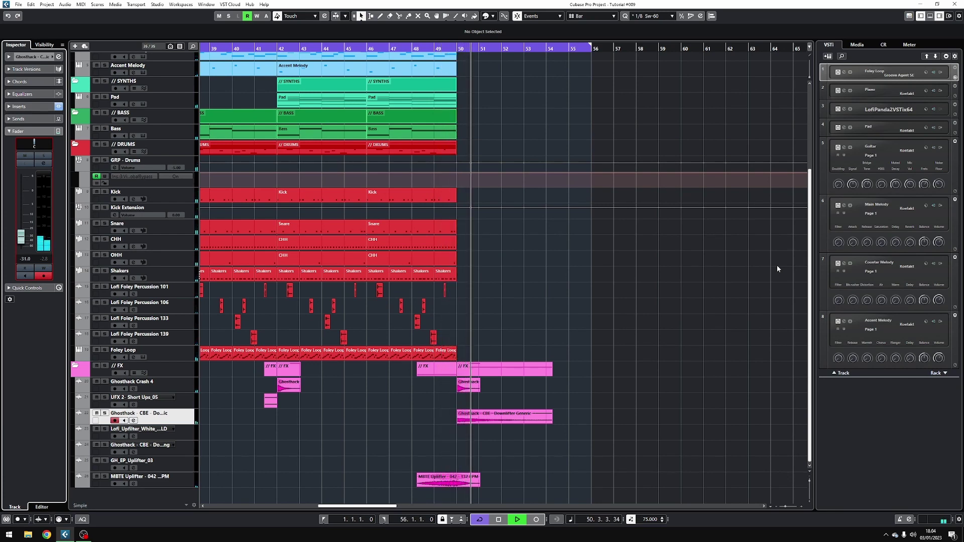
Play the outro and review the whole arrangement from the guitars down to the FX tracks.
key(g)
key(g)
key(g)
key(g)
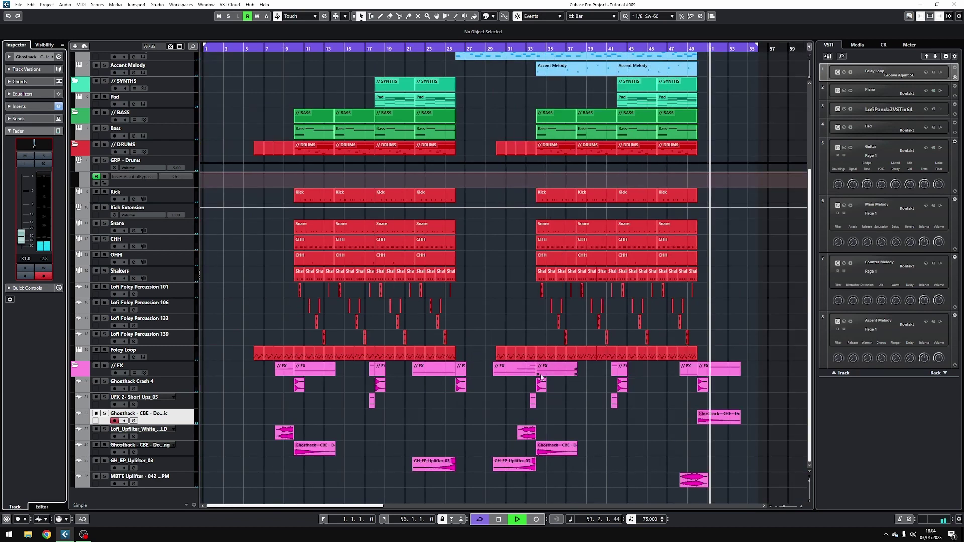
scroll(653, 407, up, 5)
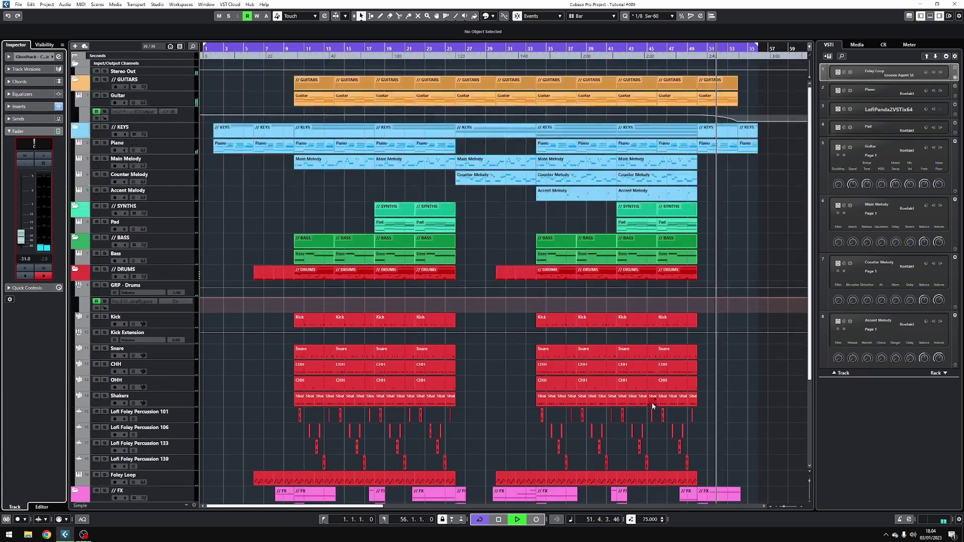
scroll(653, 406, down, 4)
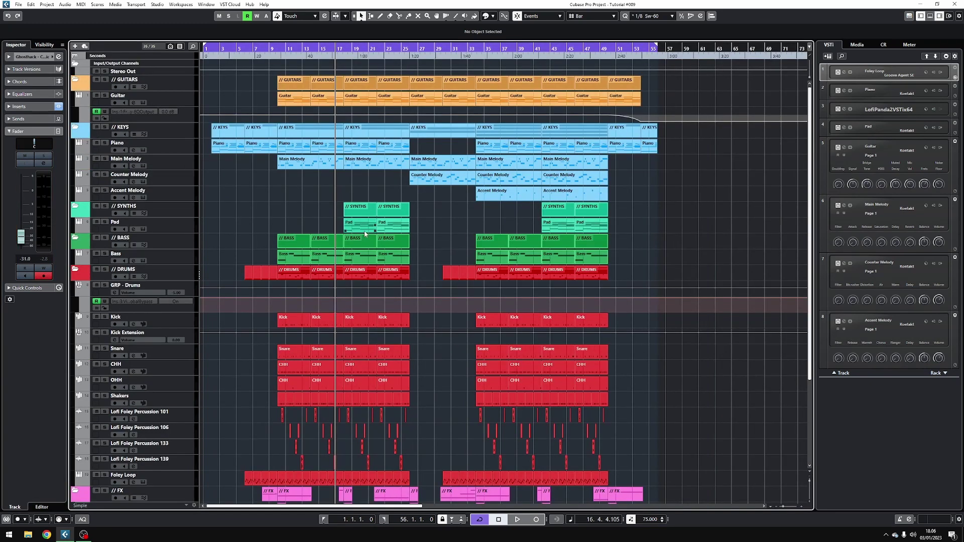
Set snapping to Grid with Beat resolution and split the DRUMS folder parts at 17.4.1, one beat before bar 18.
scroll(368, 230, up, 7)
scroll(341, 228, up, 1)
scroll(466, 231, left, 4)
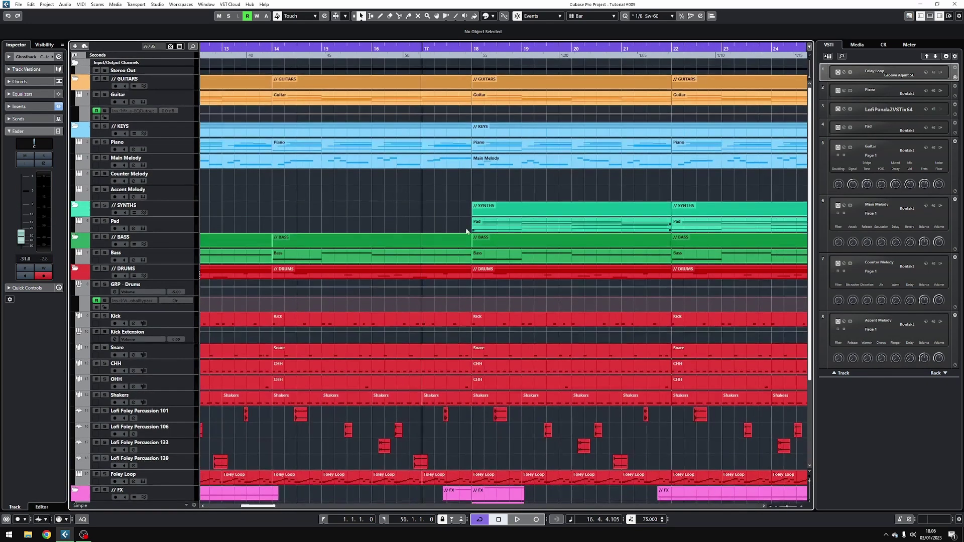
right_click(435, 215)
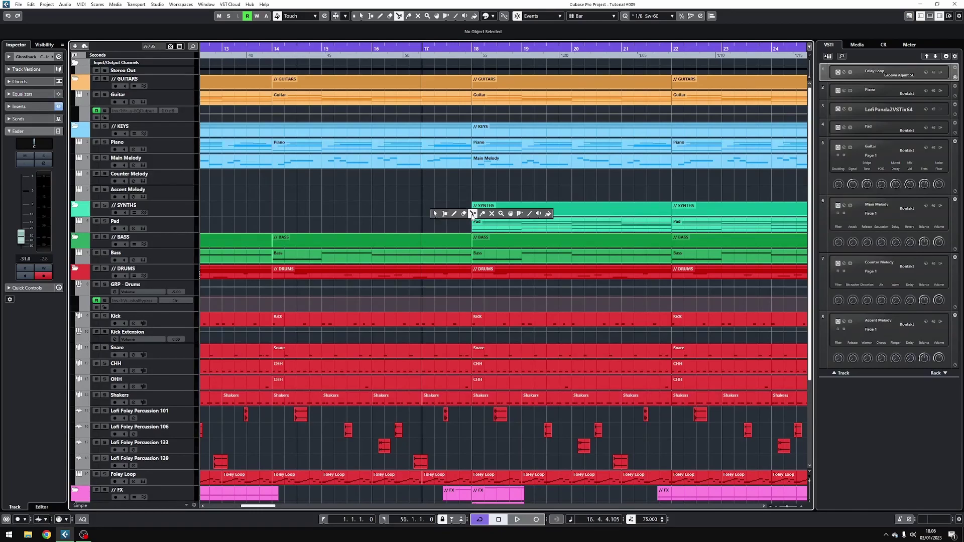
click(472, 214)
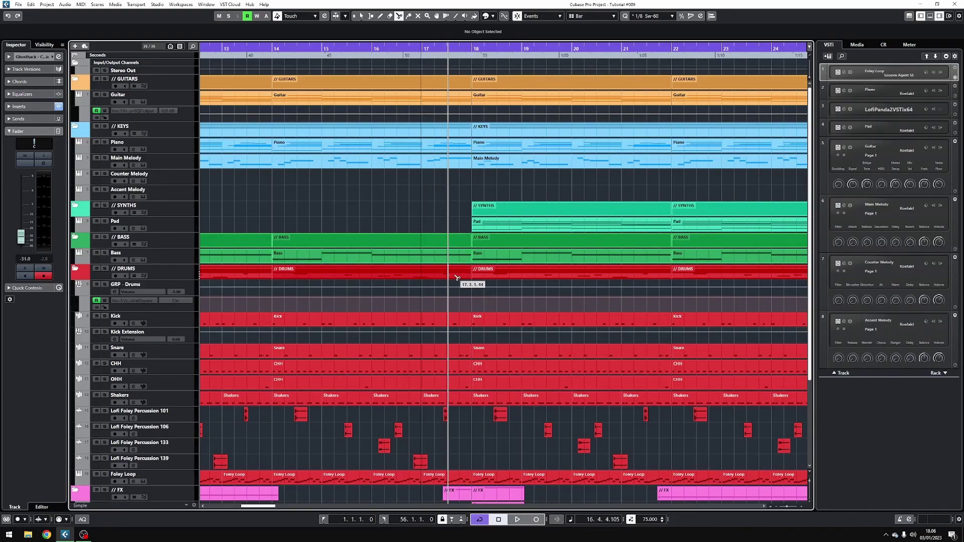
click(462, 278)
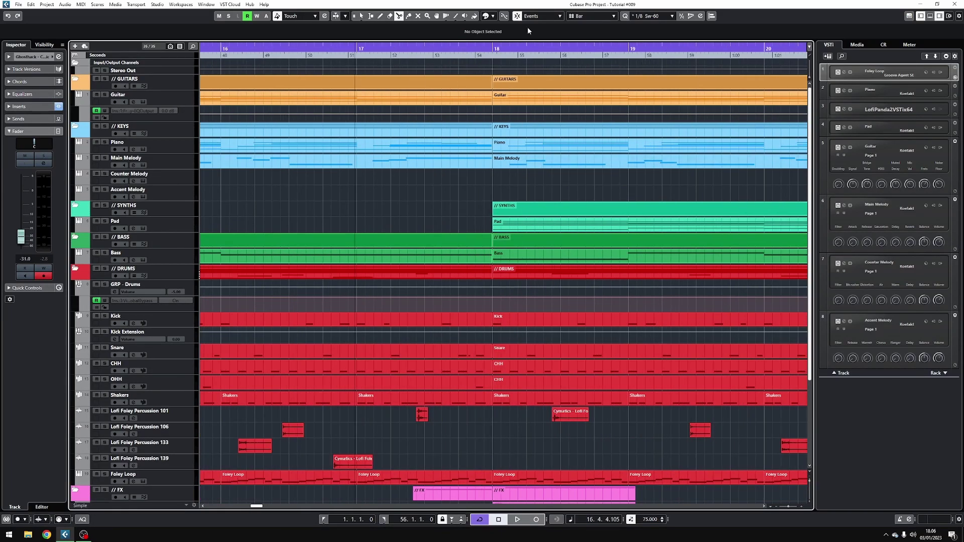
Mute the split-off last beat of the drums before bar 18 and play through the transition.
right_click(483, 277)
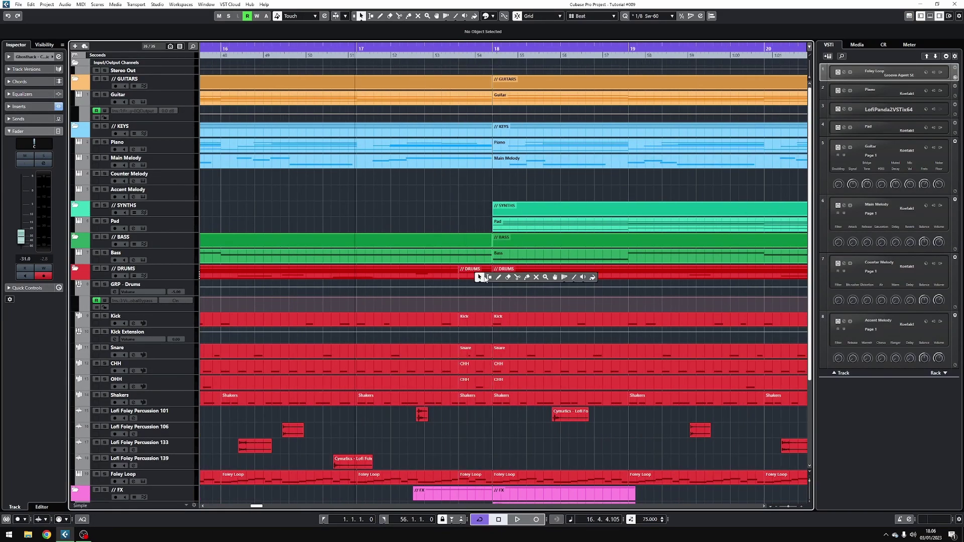
click(536, 277)
click(477, 273)
right_click(444, 207)
click(444, 207)
key(space)
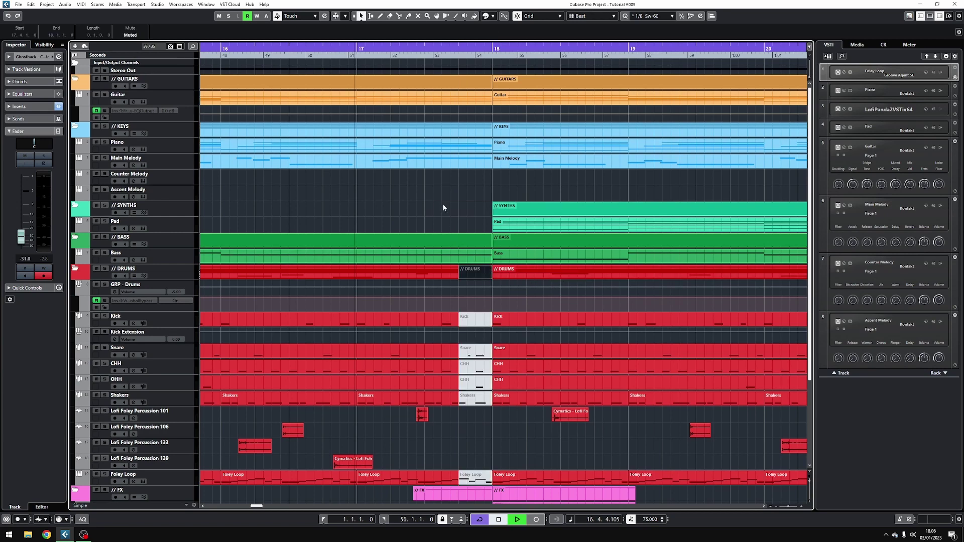
scroll(462, 212, down, 1)
drag(549, 185, 448, 166)
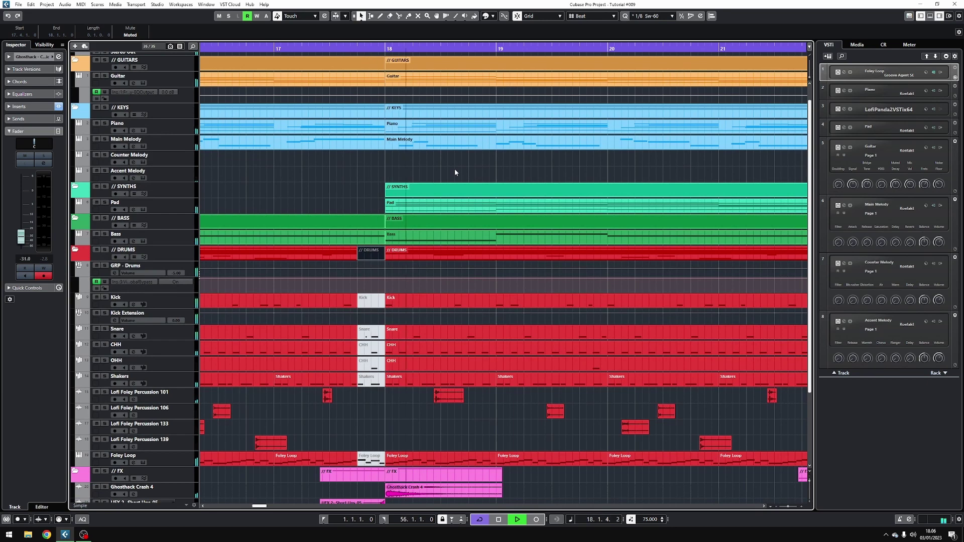
key(space)
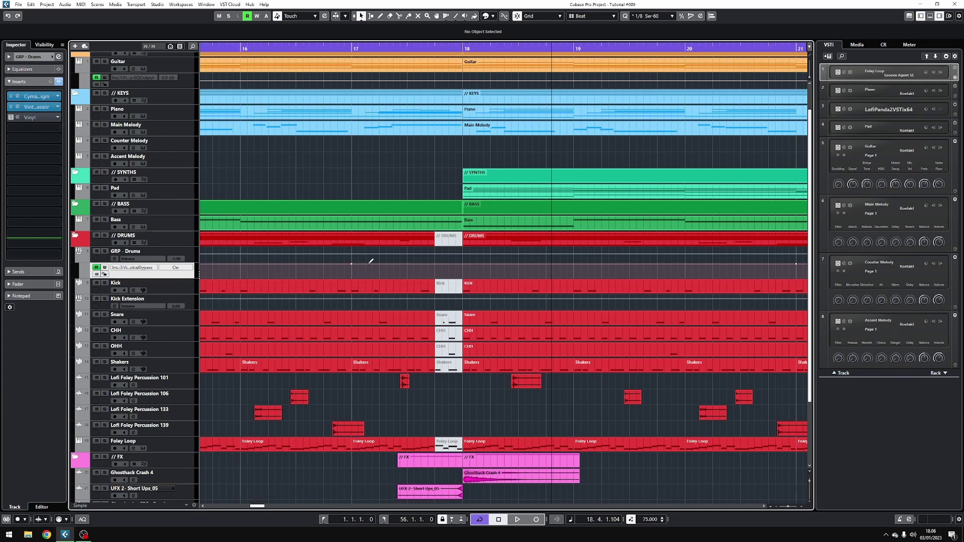
Automate the Vinyl bypass on GRP - Drums to Off at bar 17 and On at bar 18, and replay the transition.
drag(369, 263, 355, 279)
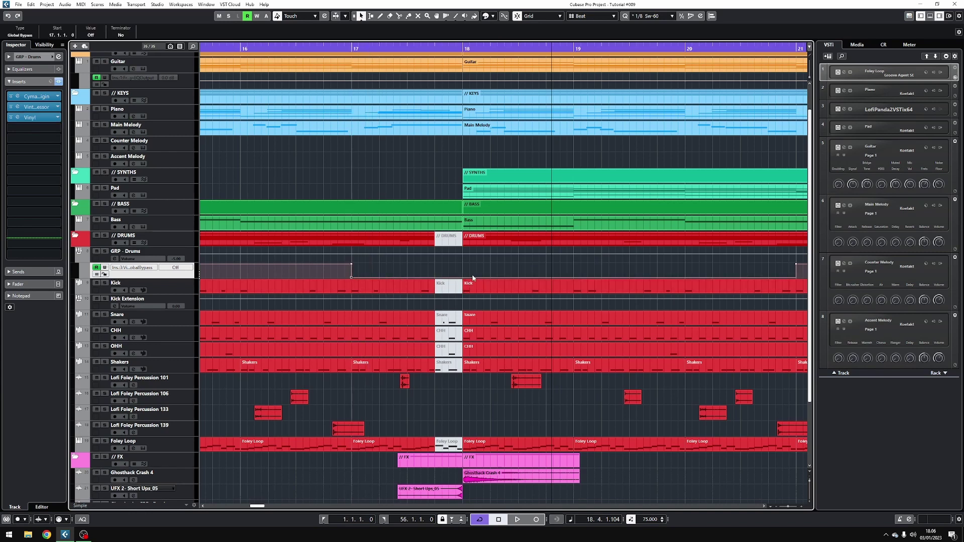
drag(474, 275, 473, 265)
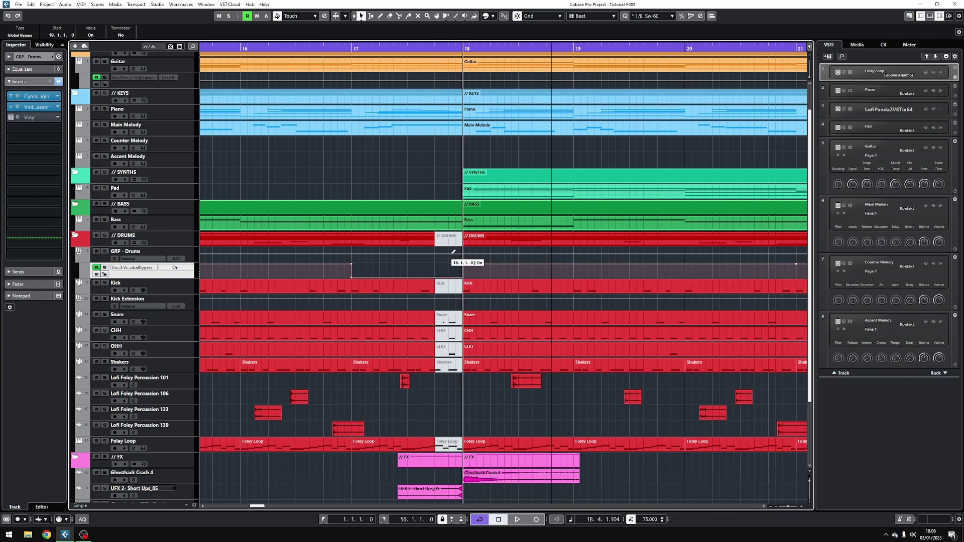
key(space)
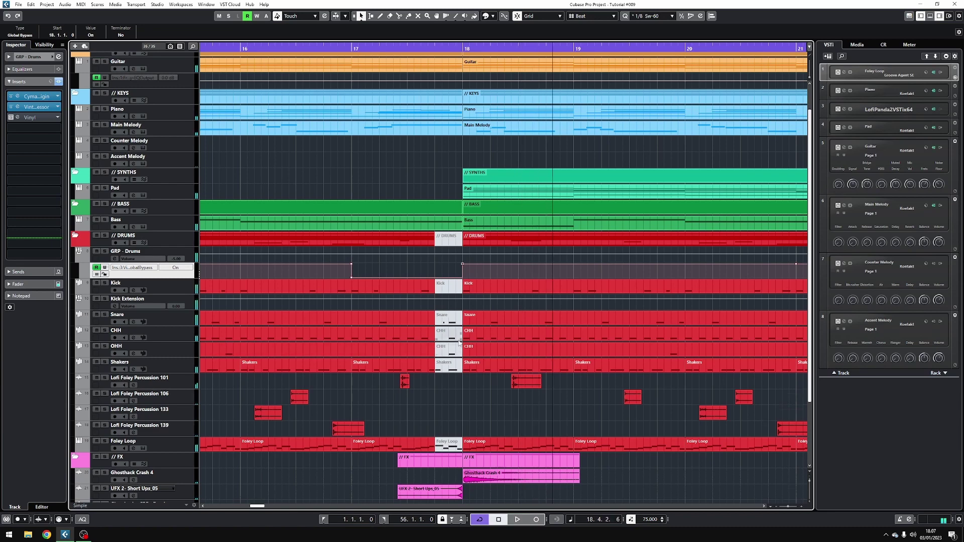
Move the UFX 2- Short Ups_05 clip one beat earlier so it ends at 17.4.1, and listen to the change.
scroll(462, 340, down, 3)
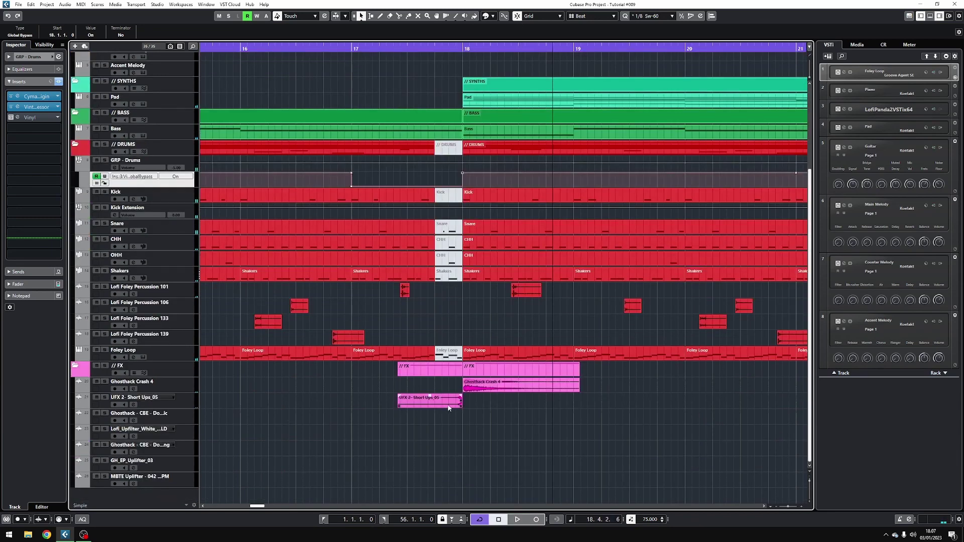
drag(450, 404, 422, 405)
key(space)
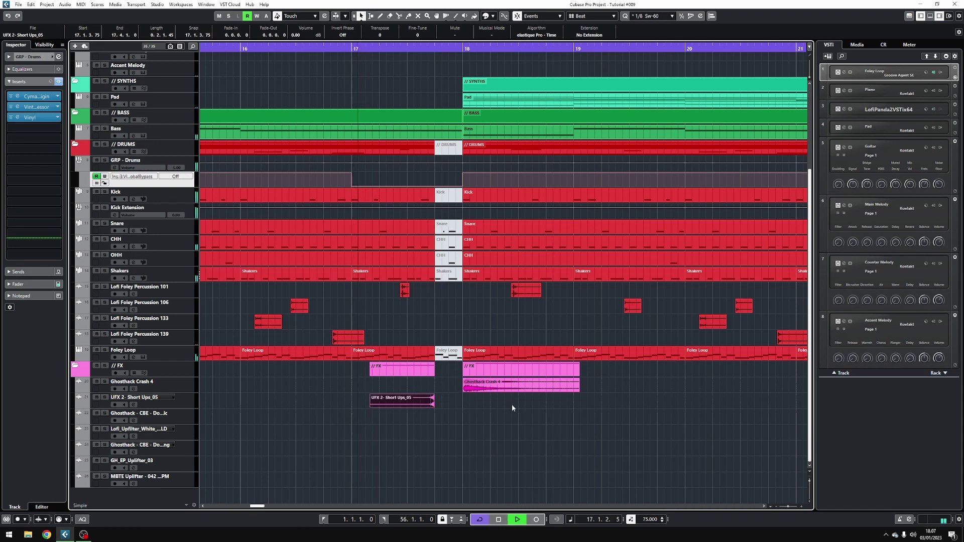
click(572, 461)
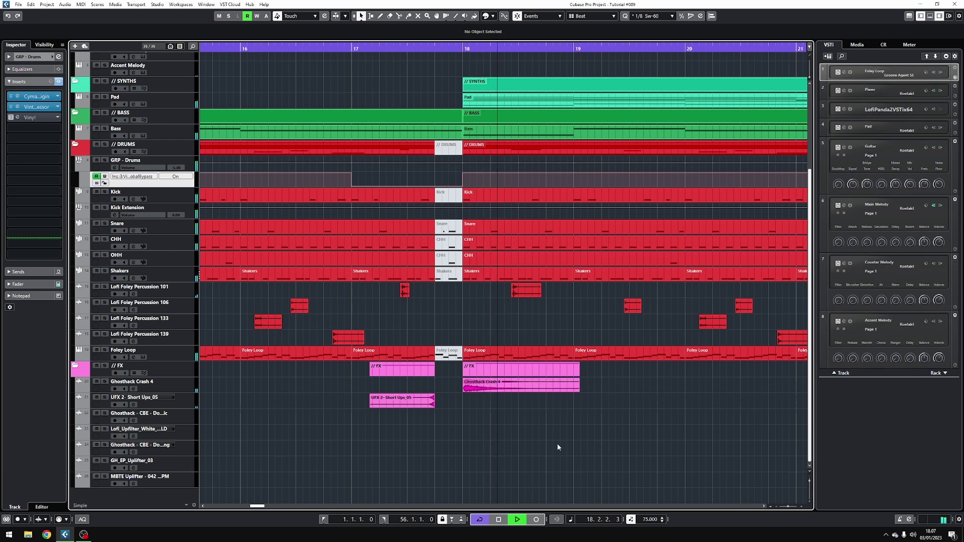
Shorten the last G1 note in the Bass part before bar 18 so it ends at 17.4.1.
scroll(456, 323, up, 5)
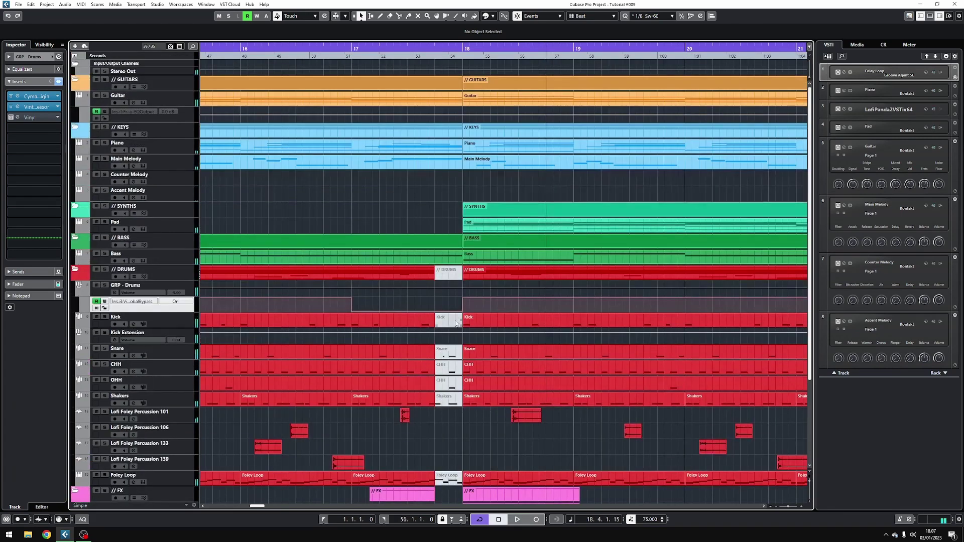
double_click(446, 257)
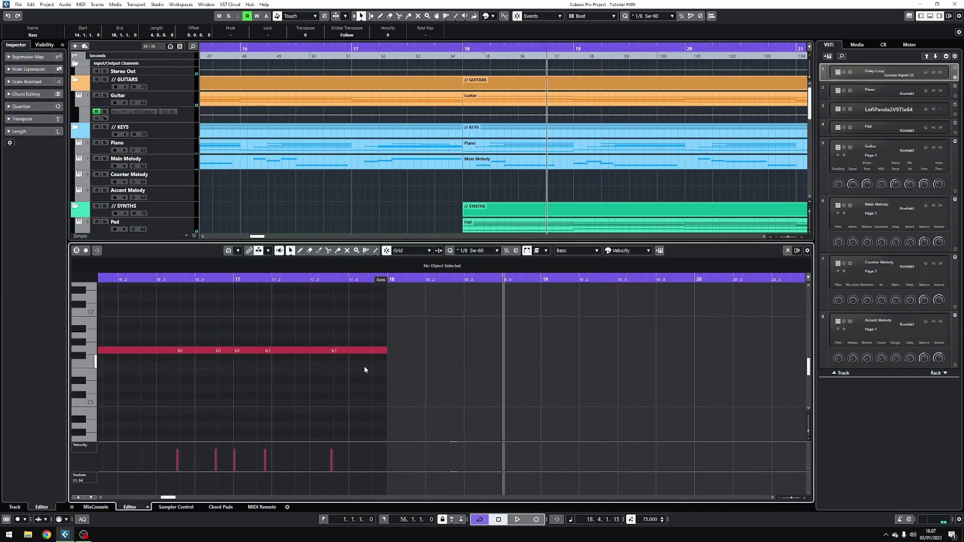
key(space)
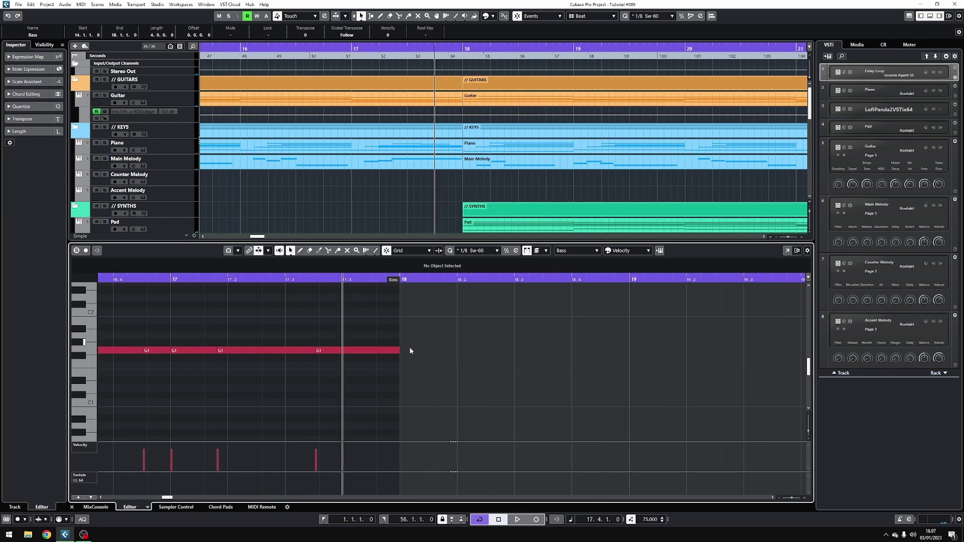
drag(394, 352, 341, 351)
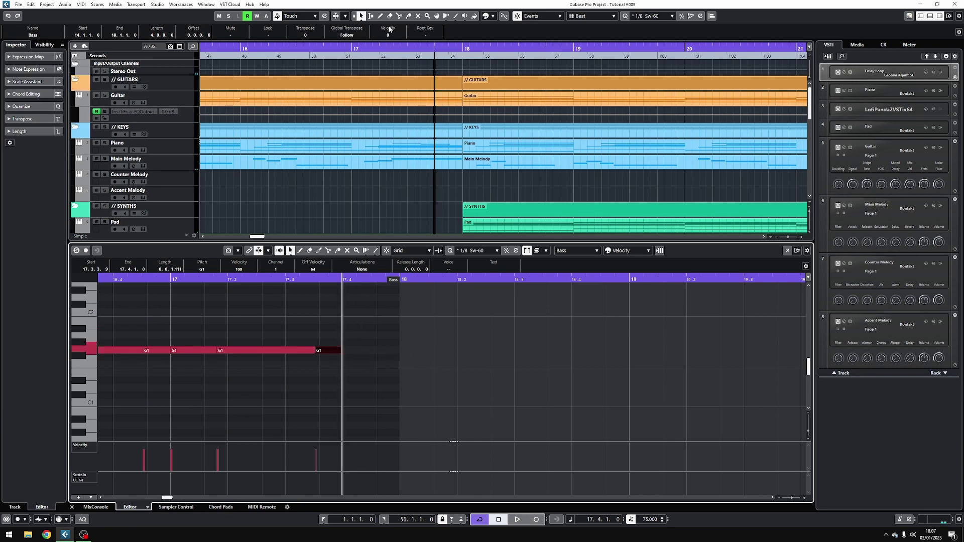
Play the transition from bar 17 into bar 18 and close the note editor.
click(353, 49)
key(space)
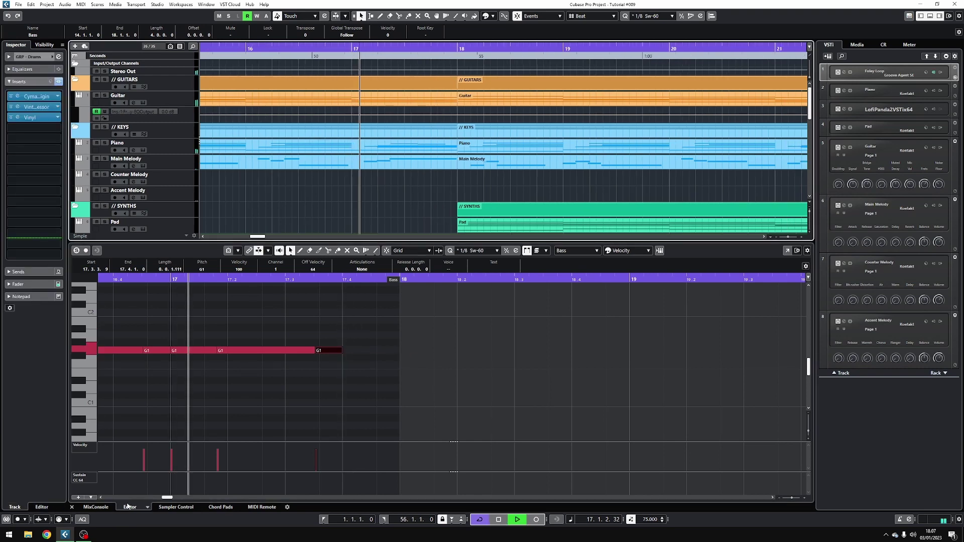
click(71, 507)
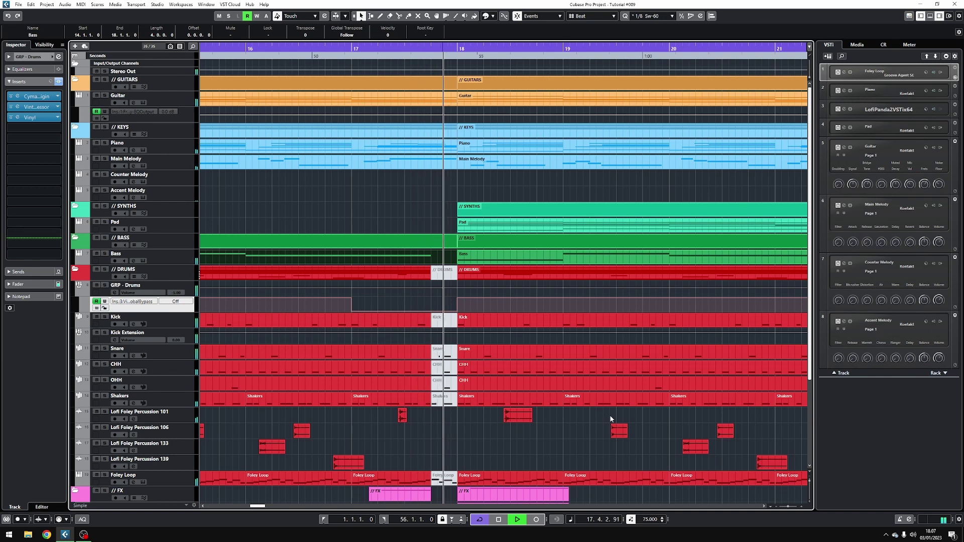
scroll(565, 402, down, 2)
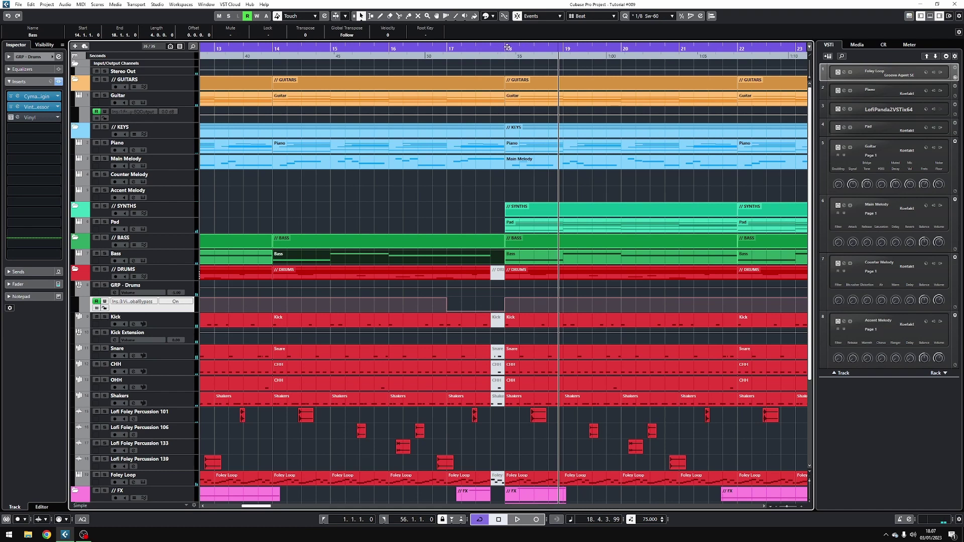
Mute the Foley Loop notes in the last beat before bar 10 and close the note editor.
scroll(505, 56, down, 4)
scroll(437, 61, left, 4)
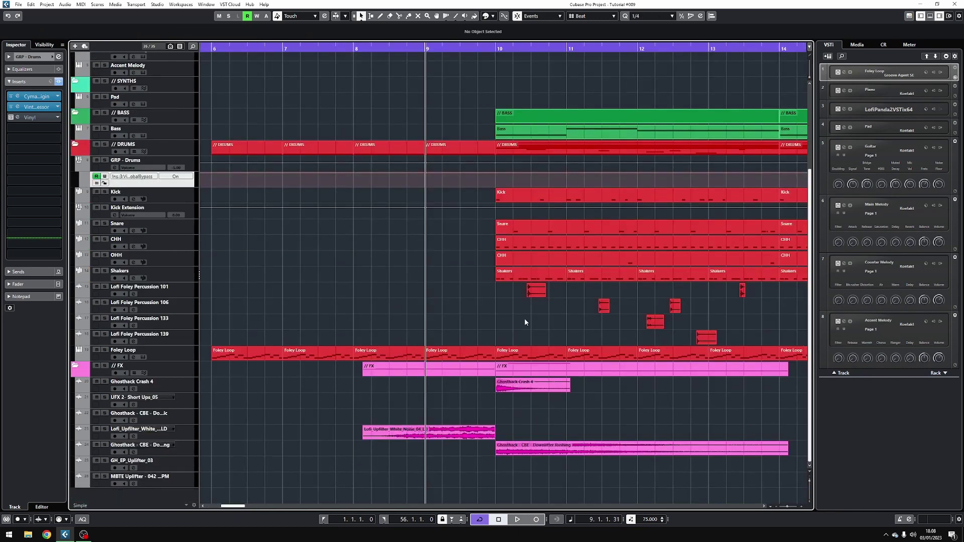
scroll(509, 351, up, 4)
double_click(458, 352)
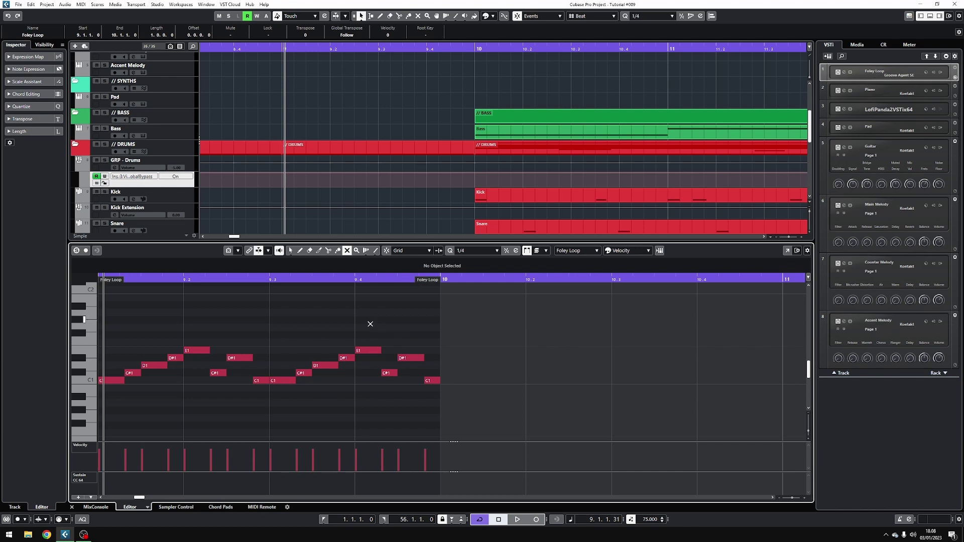
drag(370, 324, 433, 394)
click(72, 507)
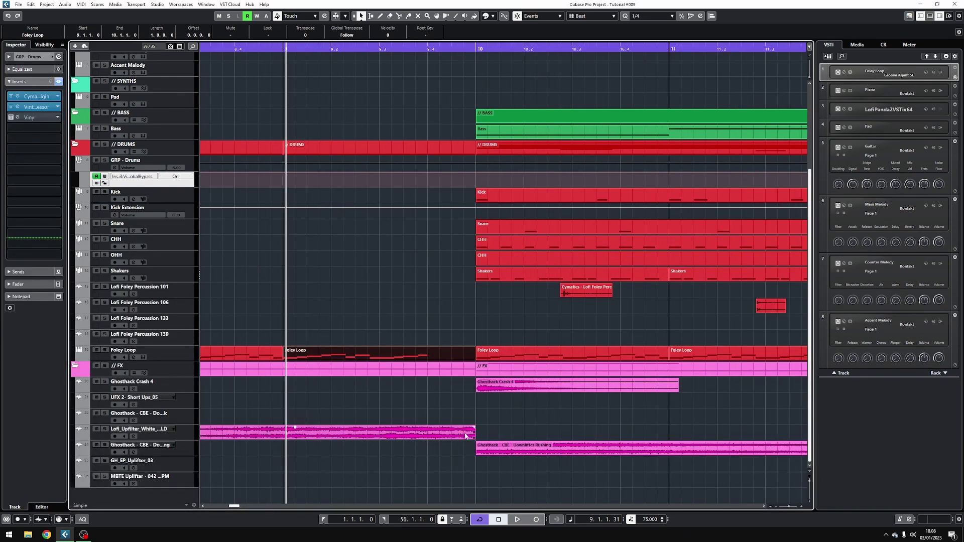
Trim the Lofi_Upfilter white noise clip to end at 9.4.1, copy UFX 2- Short Ups_05 to end at bar 10, and play from bar 9.
drag(466, 435, 447, 433)
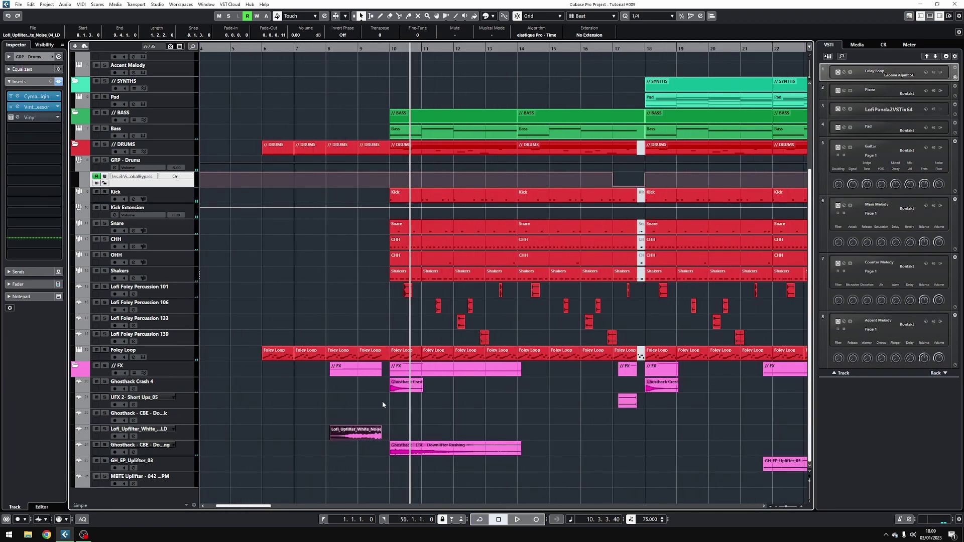
scroll(383, 404, down, 1)
drag(583, 403, 384, 402)
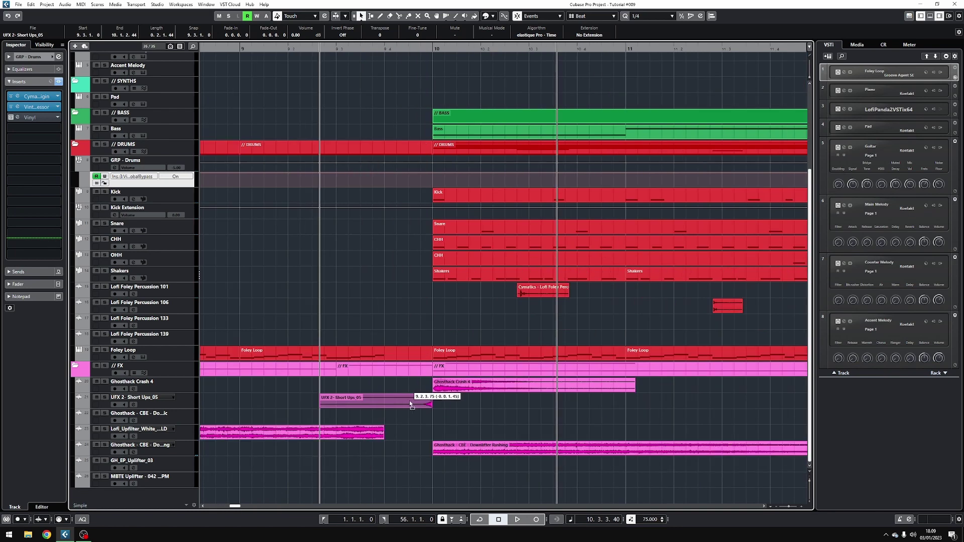
drag(410, 401, 403, 401)
click(239, 48)
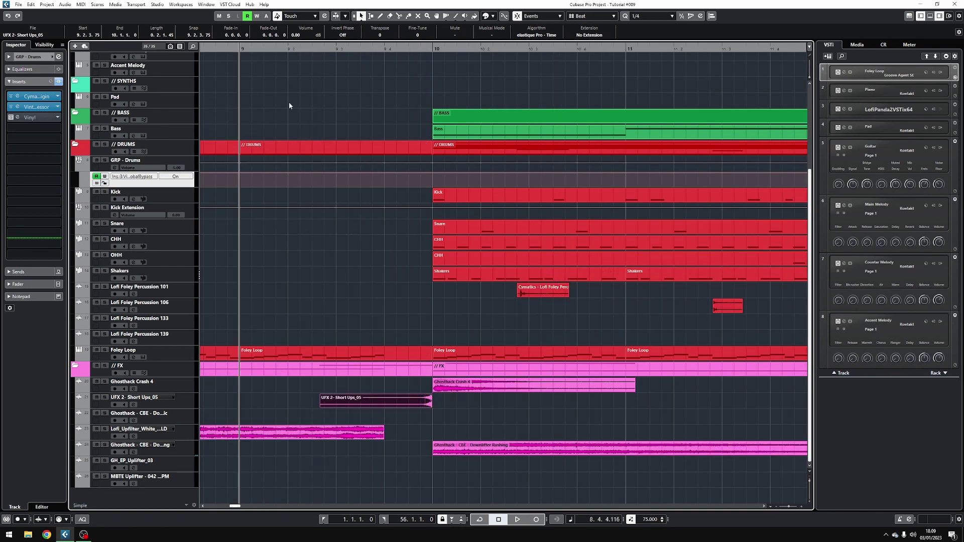
key(space)
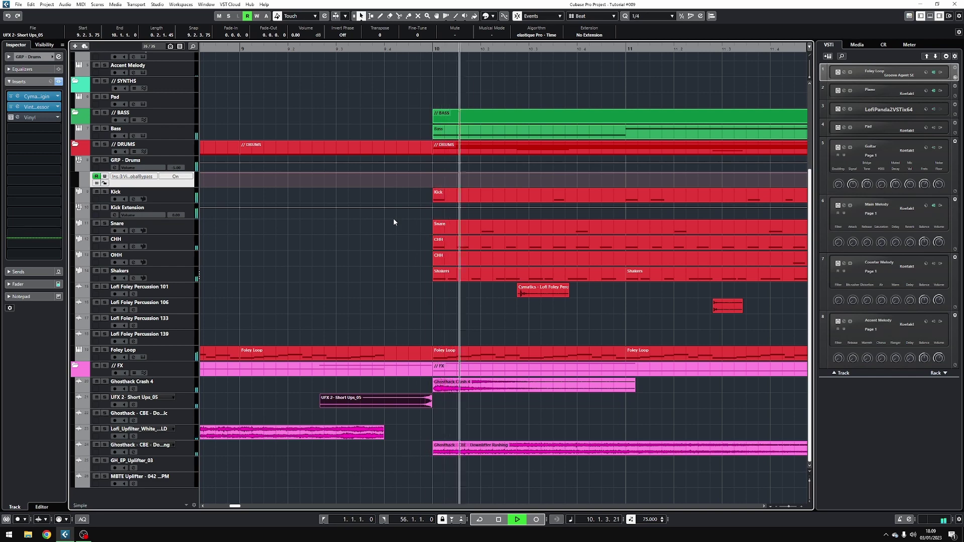
Open the Foley Loop part just before bar 34 and mute its notes in the last beat.
scroll(424, 290, down, 4)
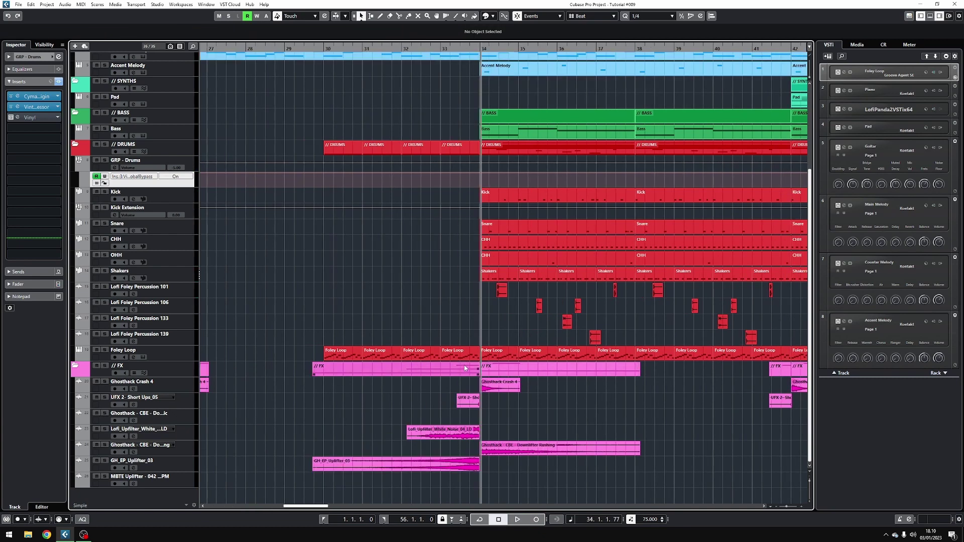
scroll(466, 362, up, 4)
double_click(487, 357)
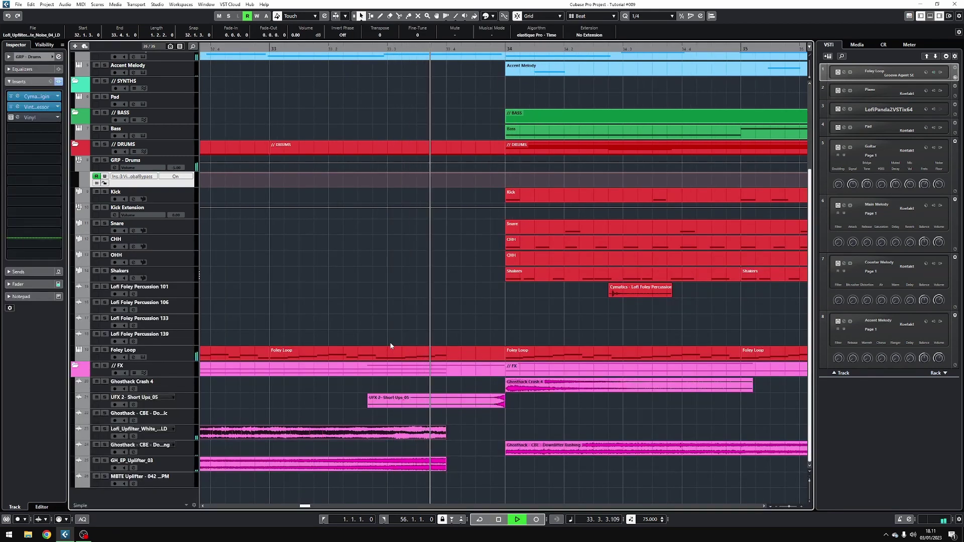
Undo the trims of the Lofi_Upfilter white noise and GH_EP_Uplifter_03 clips before bar 34, replaying the transition from bar 33.
key(ctrl+z)
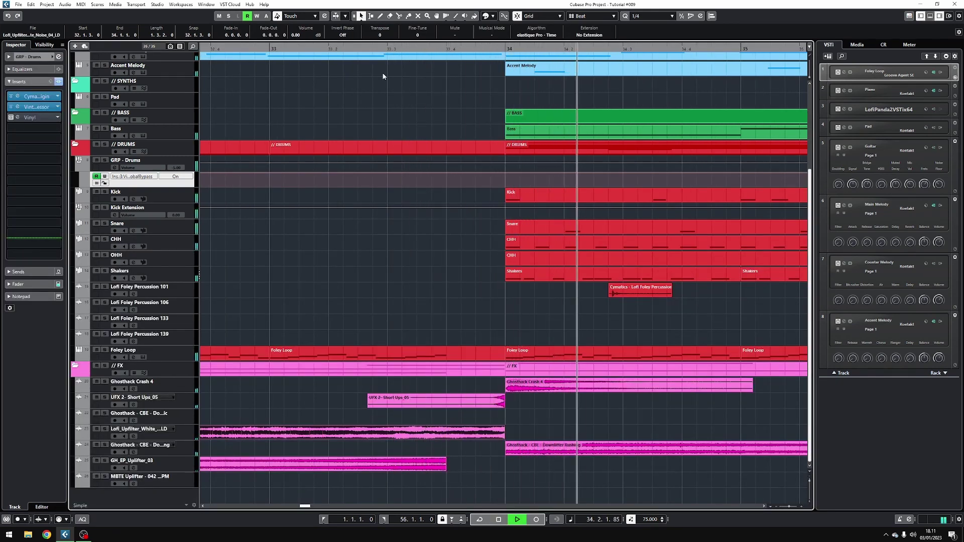
click(386, 47)
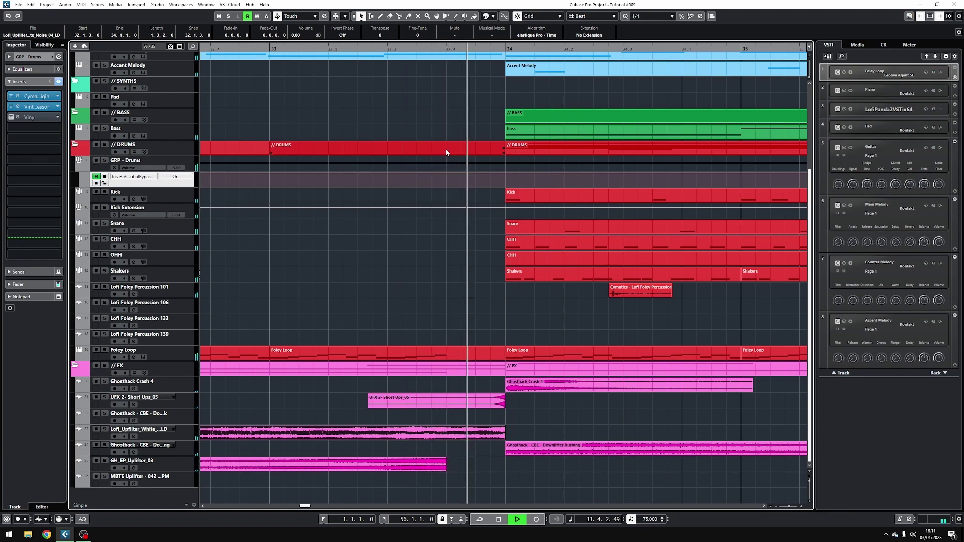
key(ctrl+z)
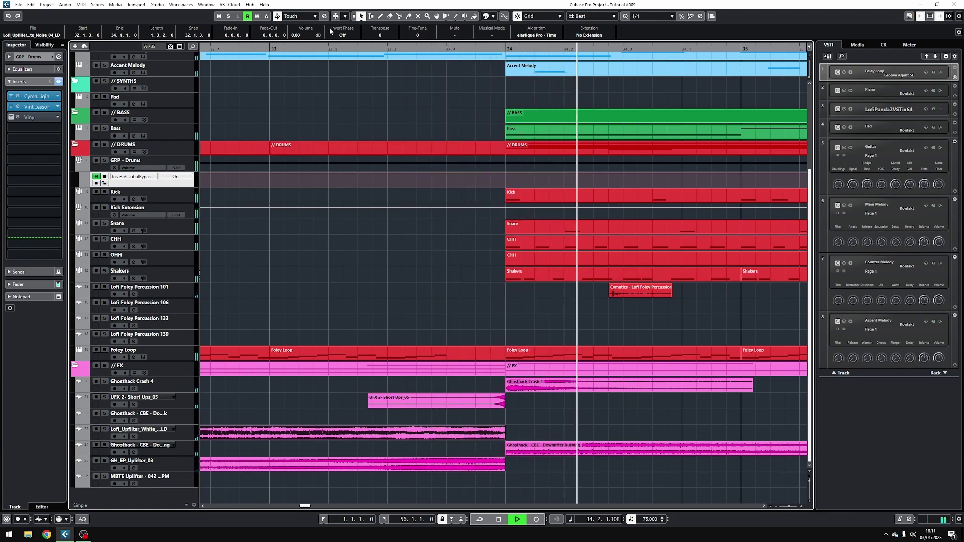
click(273, 49)
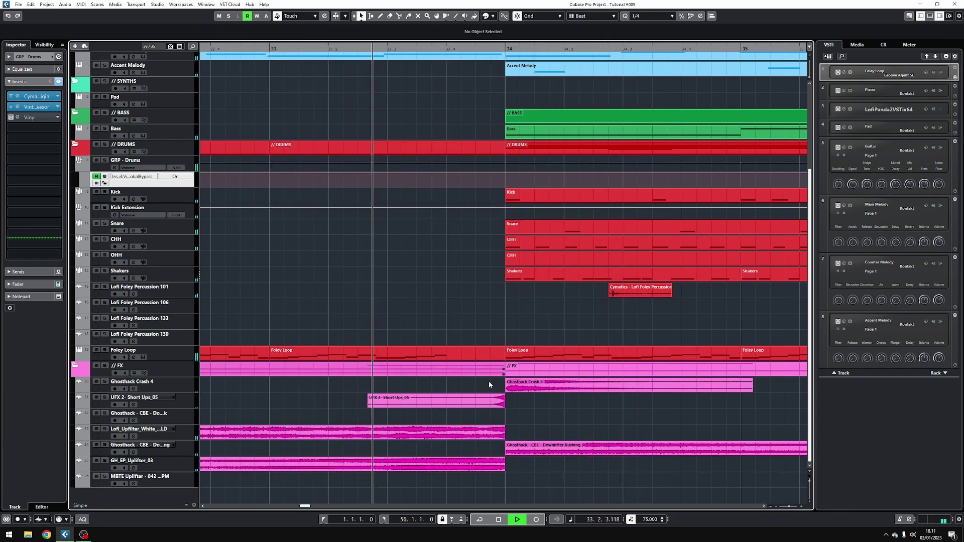
click(509, 421)
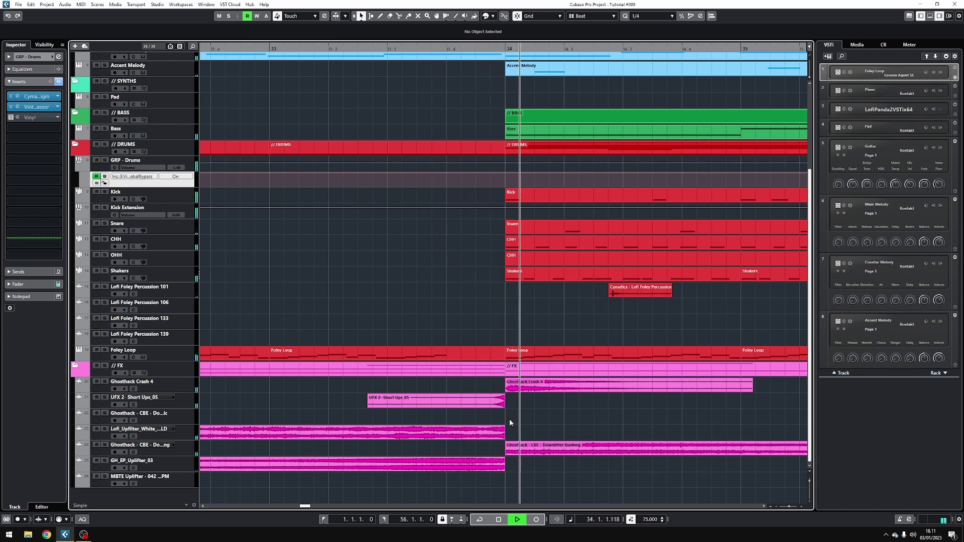
Stop playback and move the UFX 2- Short Ups_05 clip before bar 42 one beat earlier to start at 41.2.1.
ctrl+scroll(510, 419, down, 3)
key(space)
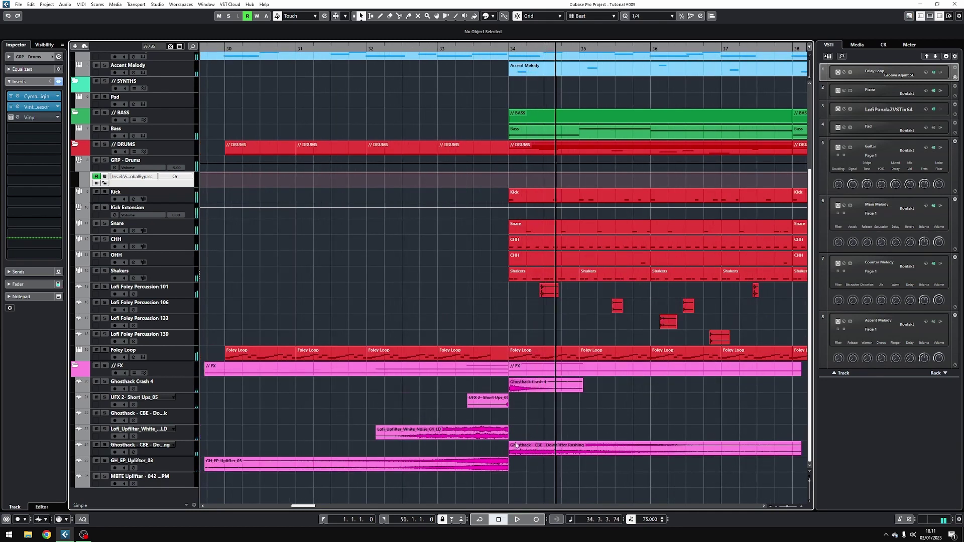
ctrl+scroll(508, 442, up, 5)
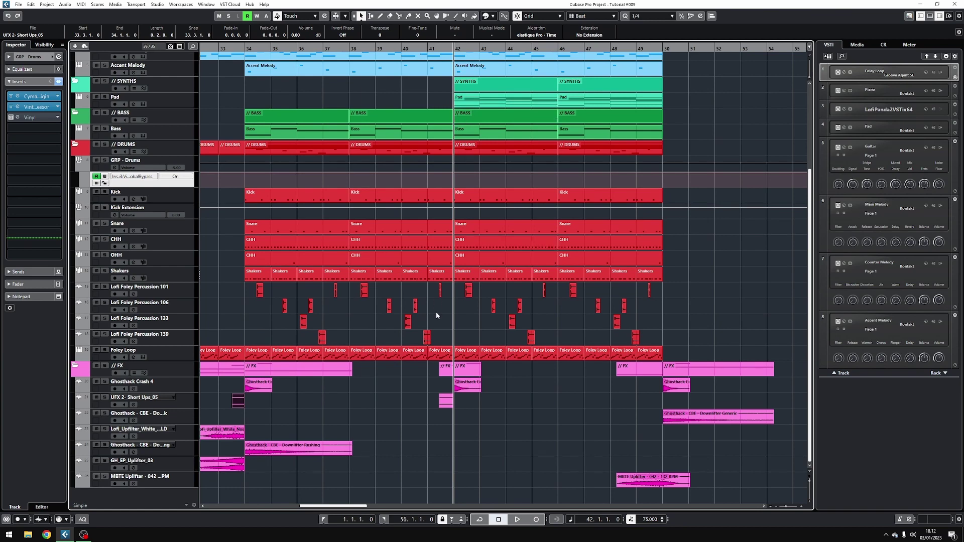
ctrl+scroll(436, 312, up, 3)
ctrl+scroll(468, 412, up, 3)
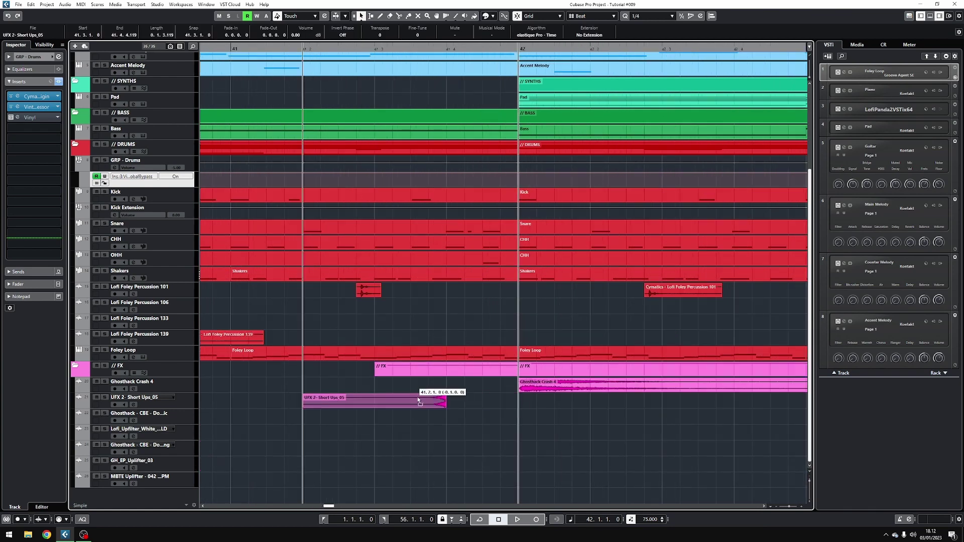
key(ctrl+Left)
Split the drum parts at beat 41.4.1 and mute the last beat before bar 42.
key(3)
click(458, 150)
key(1)
click(474, 148)
key(shift+m)
Open the Bass part before bar 42 and shorten its last G1 note to end at 41.4.1.
double_click(480, 134)
ctrl+scroll(483, 386, down, 5)
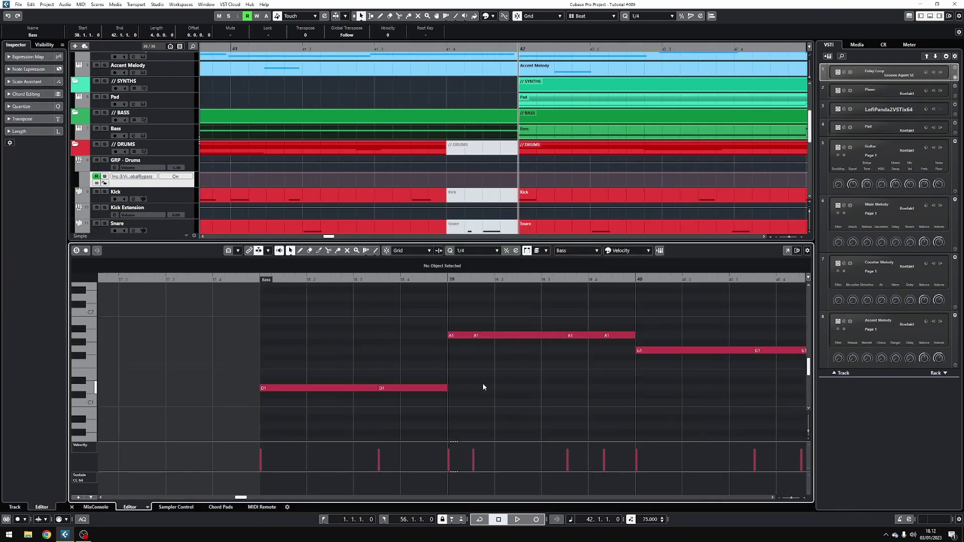
scroll(626, 390, right, 5)
ctrl+scroll(483, 369, up, 3)
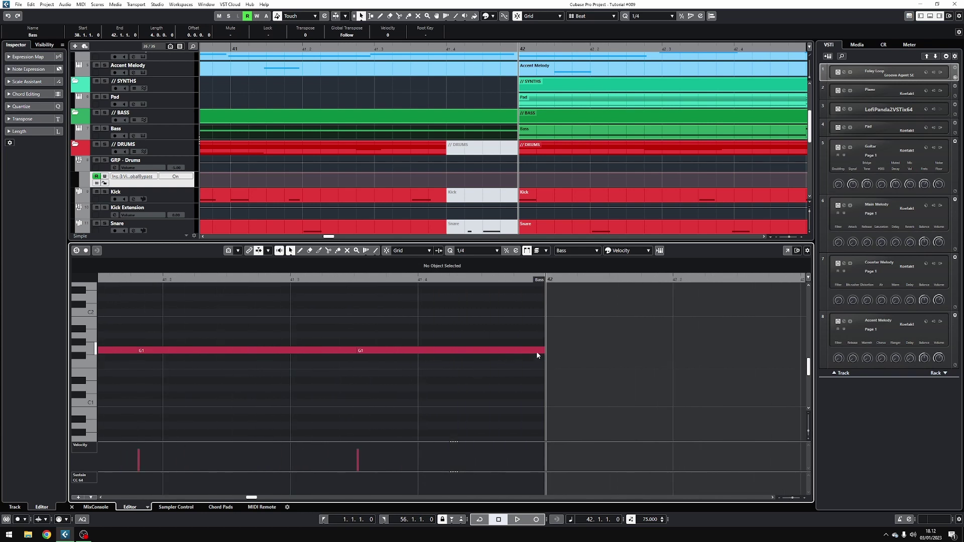
drag(547, 352, 416, 351)
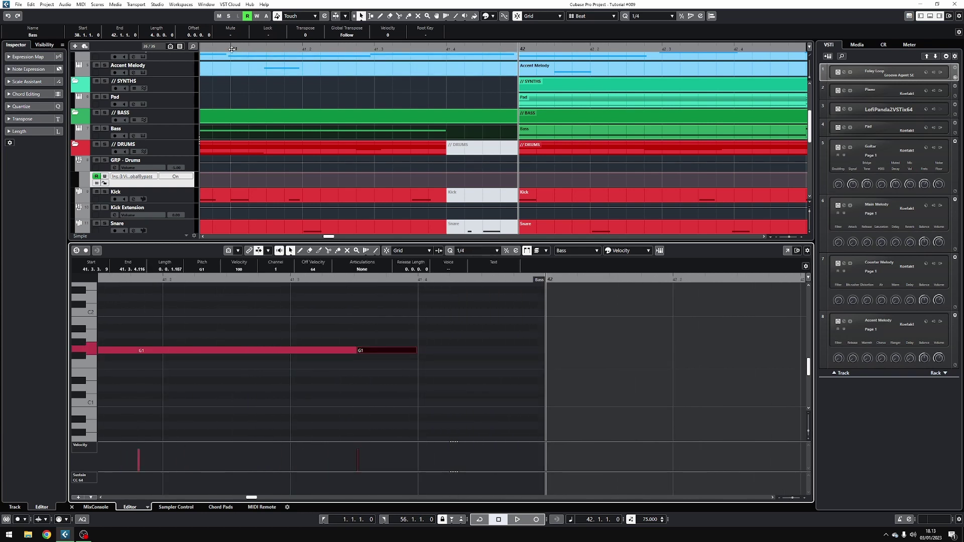
Close the note editor and play the transition into bar 42, starting from bar 41.
click(232, 50)
key(space)
click(72, 507)
key(g)
key(g)
key(g)
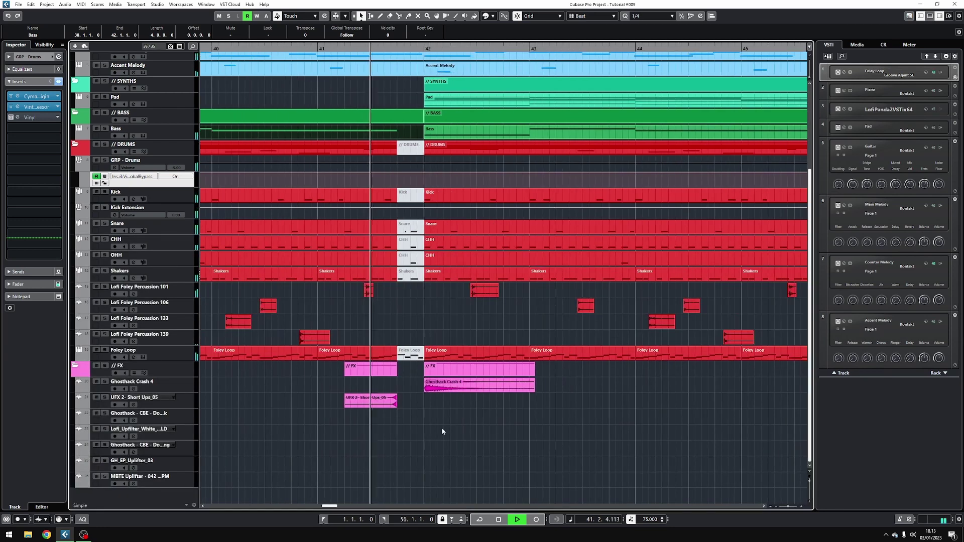
click(442, 427)
scroll(486, 411, left, 3)
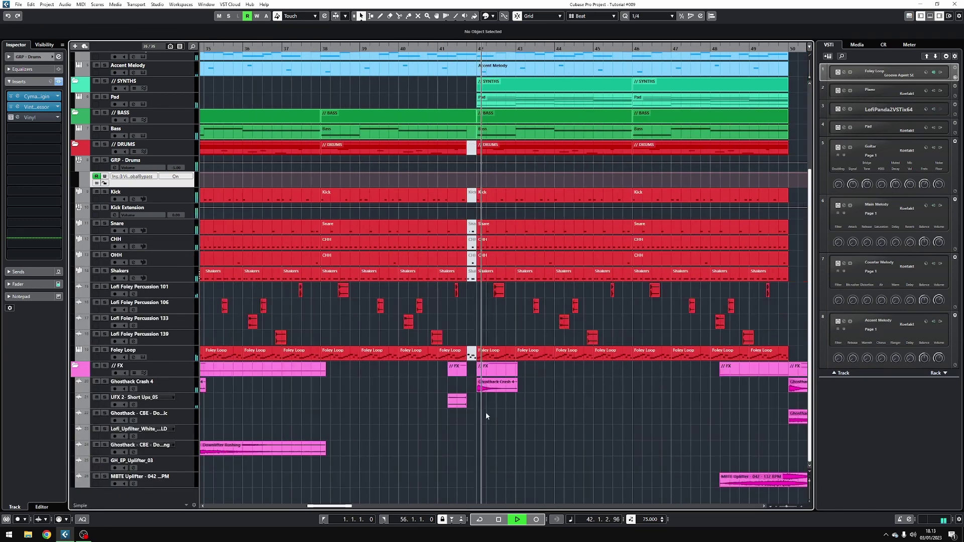
key(space)
Set the drum group's Vinyl bypass automation to Off from bar 41 to bar 42 and play the transition.
scroll(427, 189, up, 3)
click(330, 50)
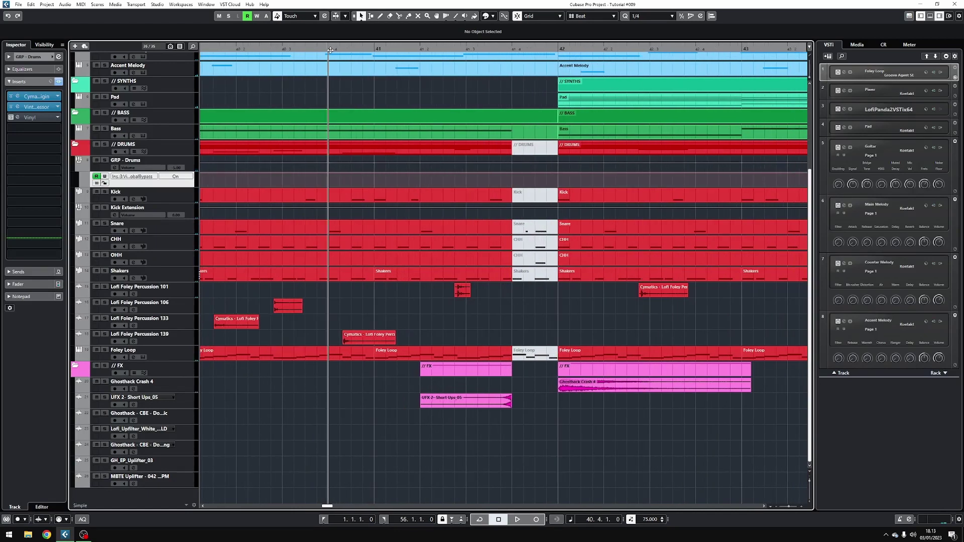
mouse_move(406, 170)
mouse_down()
mouse_move(387, 166)
mouse_move(392, 198)
mouse_move(398, 186)
mouse_up()
key(space)
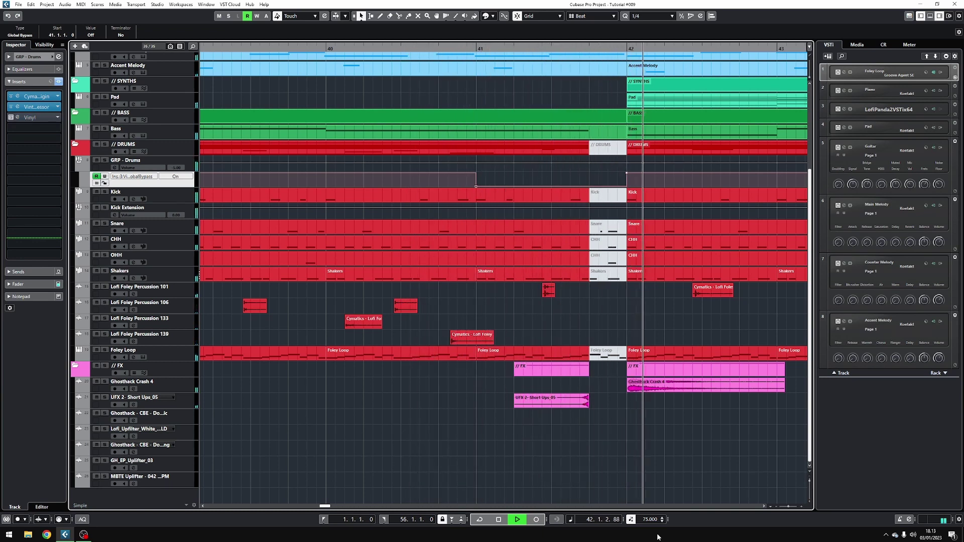
scroll(616, 321, down, 4)
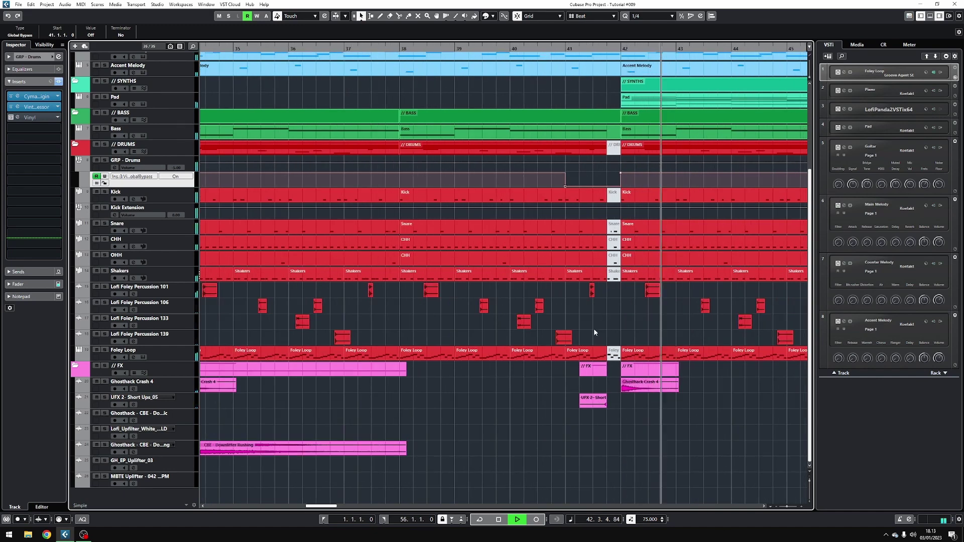
scroll(548, 382, down, 2)
scroll(524, 408, right, 3)
scroll(527, 405, up, 5)
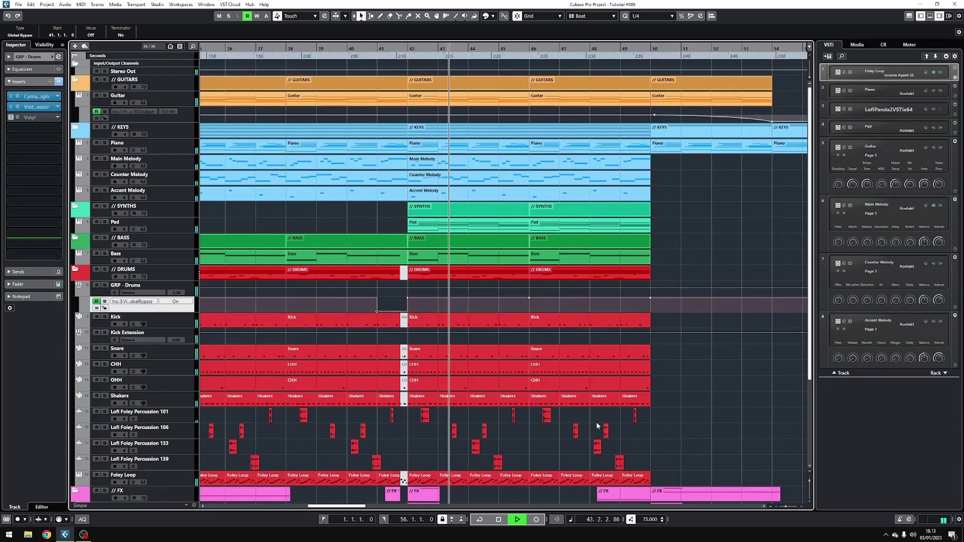
scroll(619, 417, right, 3)
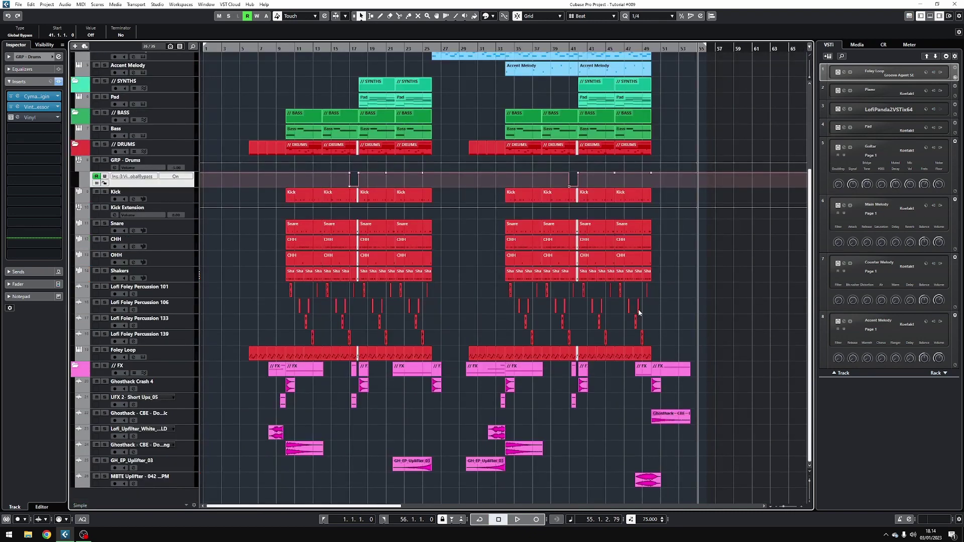
Add the Vinyl Noise (5) sample from the Ghosthack Lo-Fi Hip Hop SFX folder on a new track below MBTE Uplifter.
key(Home)
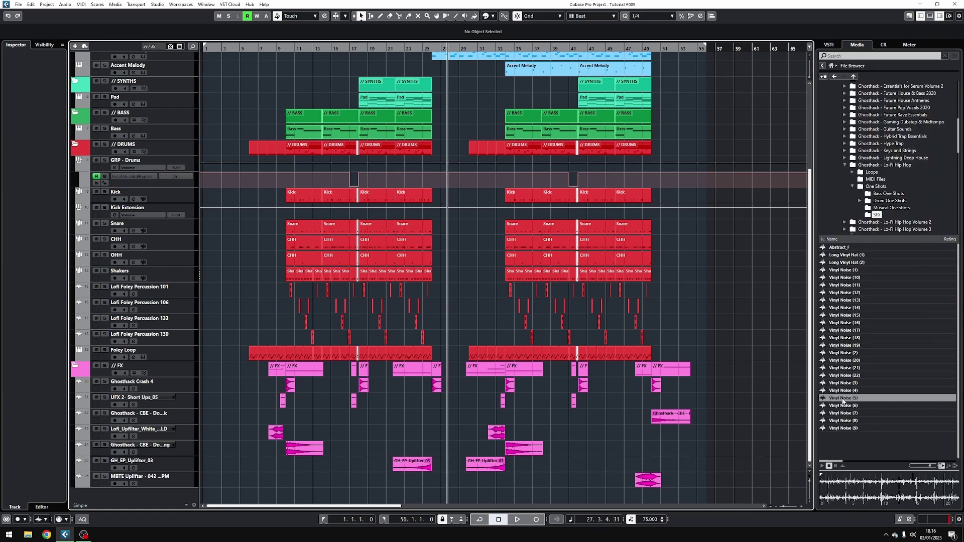
drag(844, 402, 223, 504)
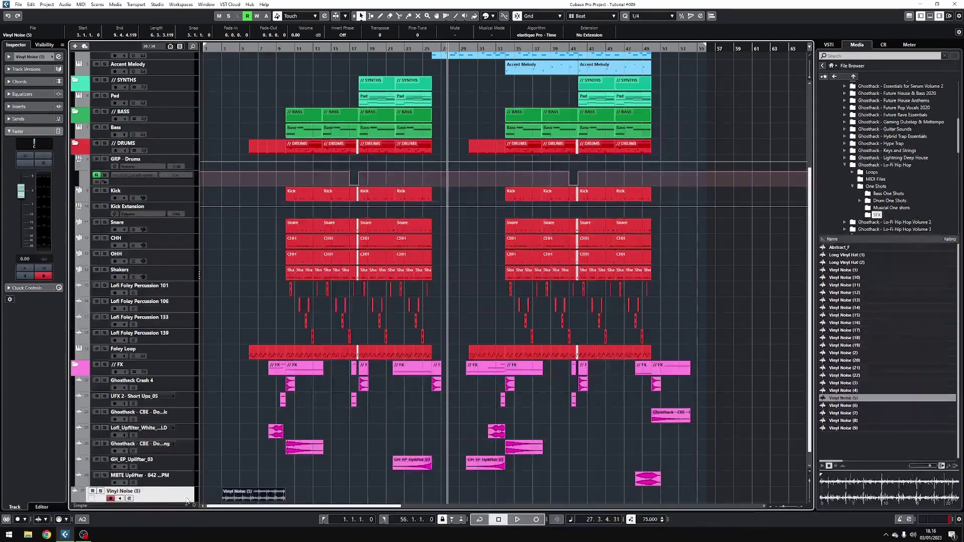
scroll(253, 353, down, 1)
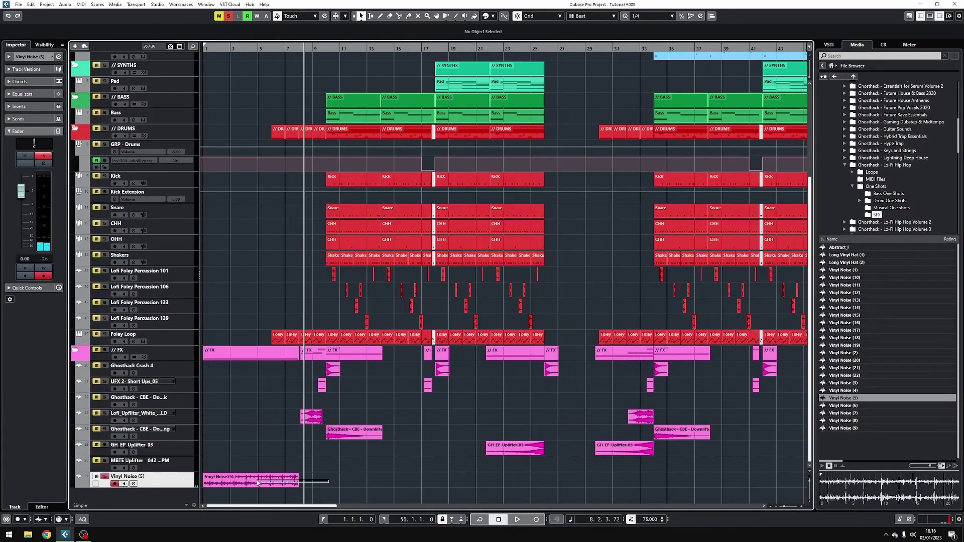
Duplicate the Vinyl Noise (5) clip back to back from bar 1 until it runs past the end of the song.
key(ctrl+d)
key(ctrl+d)
key(ctrl+d)
key(ctrl+d)
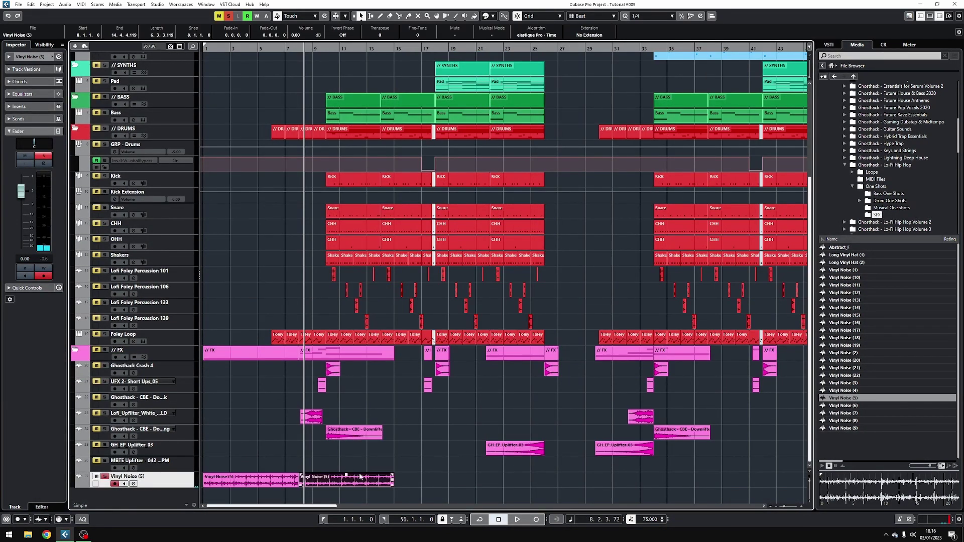
key(ctrl+d)
key(ctrl+d)
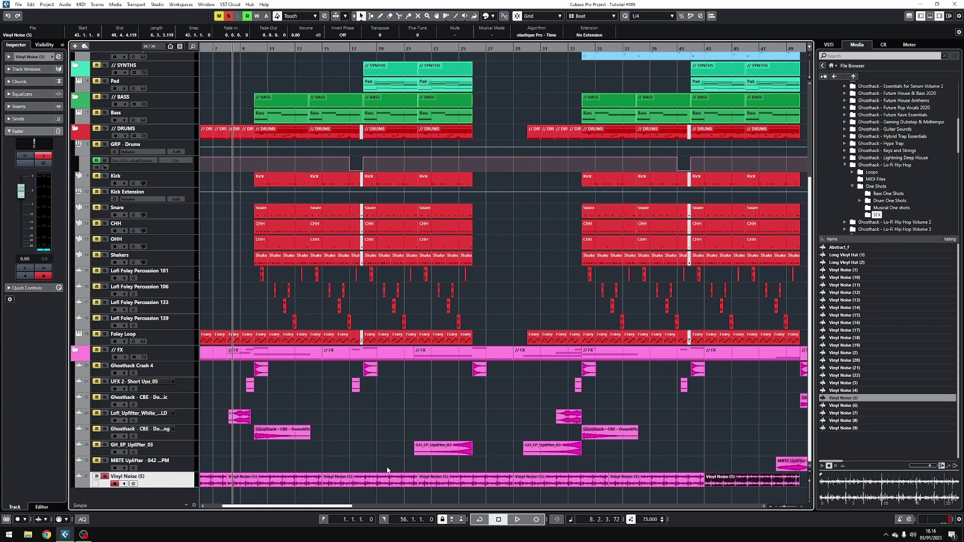
key(ctrl+d)
key(ctrl+d)
key(g)
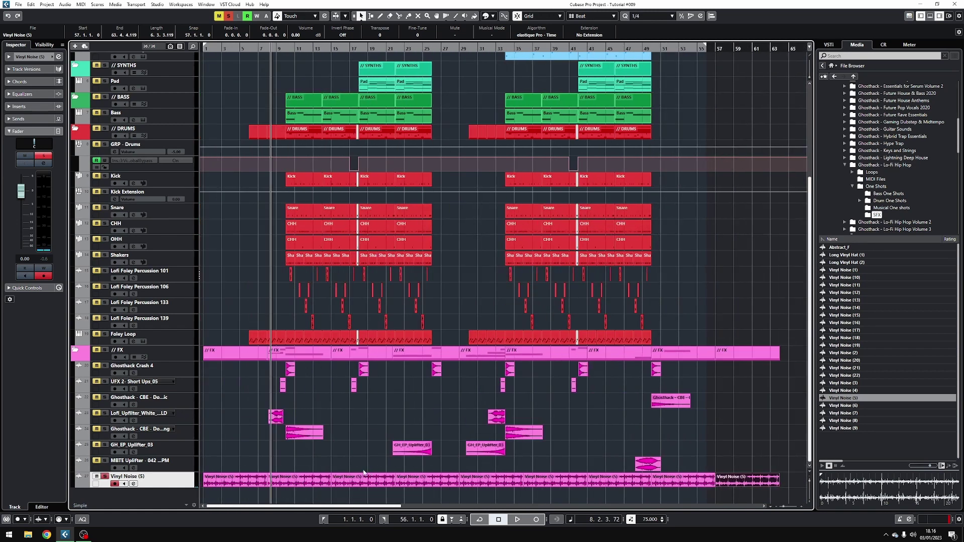
Insert the Frequency EQ on the Vinyl Noise (5) track and set band 1 to Cut 24 at 400 Hz during playback.
click(46, 111)
click(56, 118)
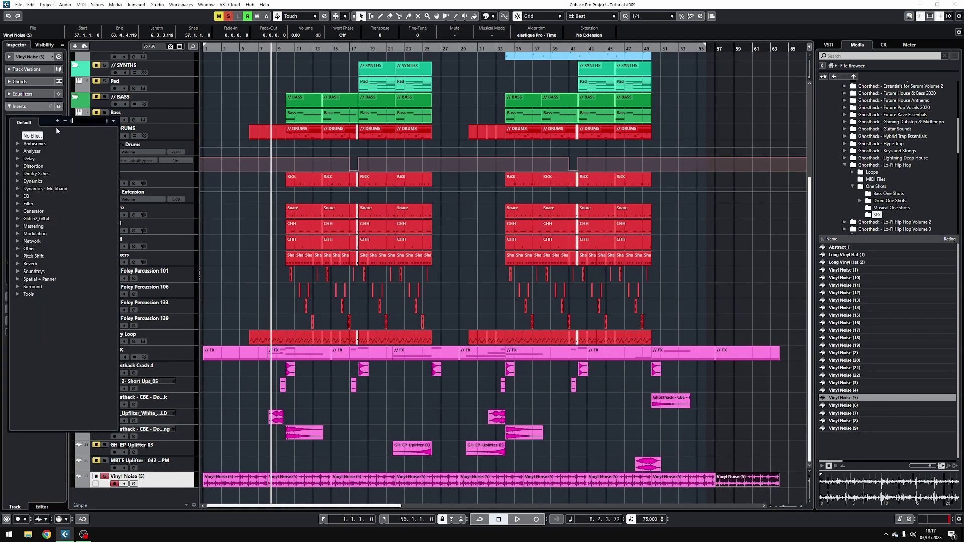
click(41, 173)
key(space)
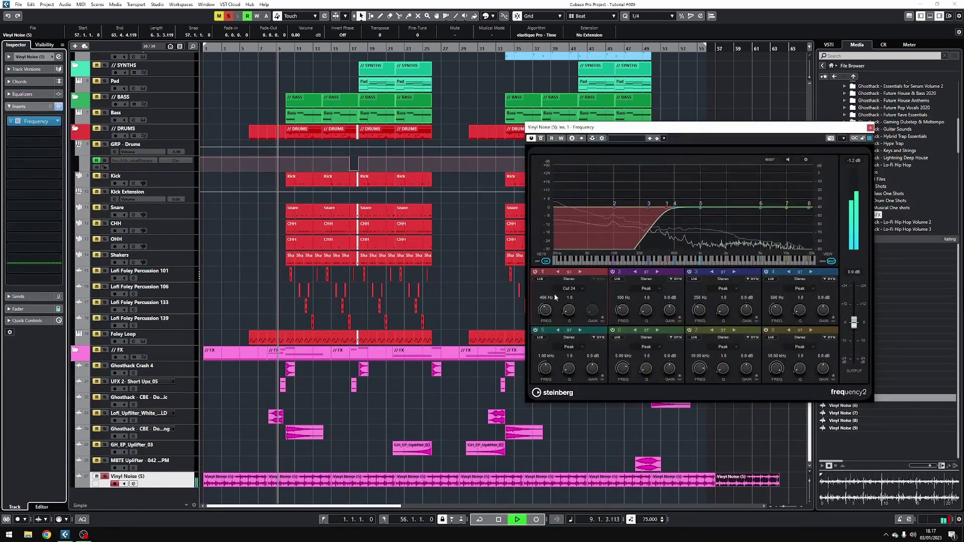
drag(556, 294, 556, 291)
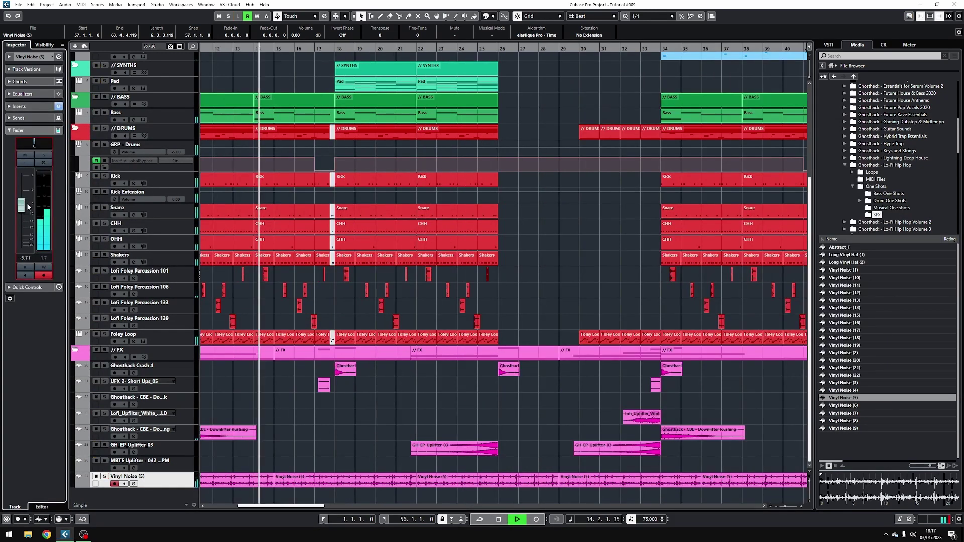
Lower the Vinyl Noise (5) track volume to about -10.2 dB and insert a Brickwall Limiter after the EQ.
drag(21, 189, 23, 219)
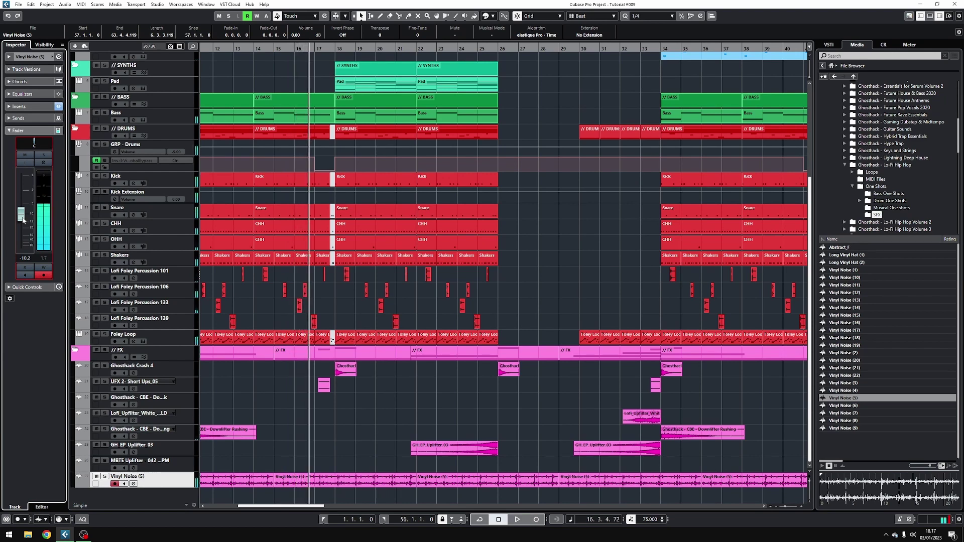
click(20, 106)
click(36, 132)
text(brick)
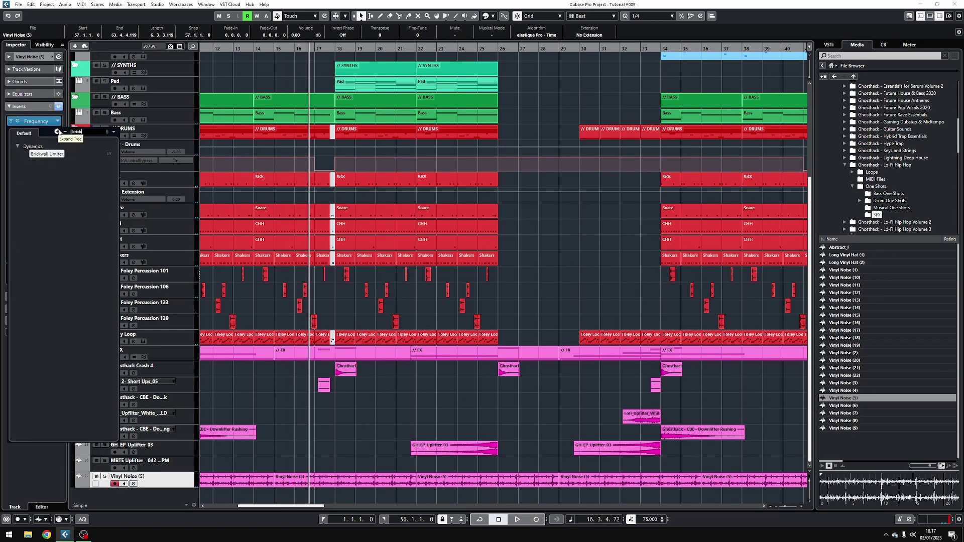
key(Return)
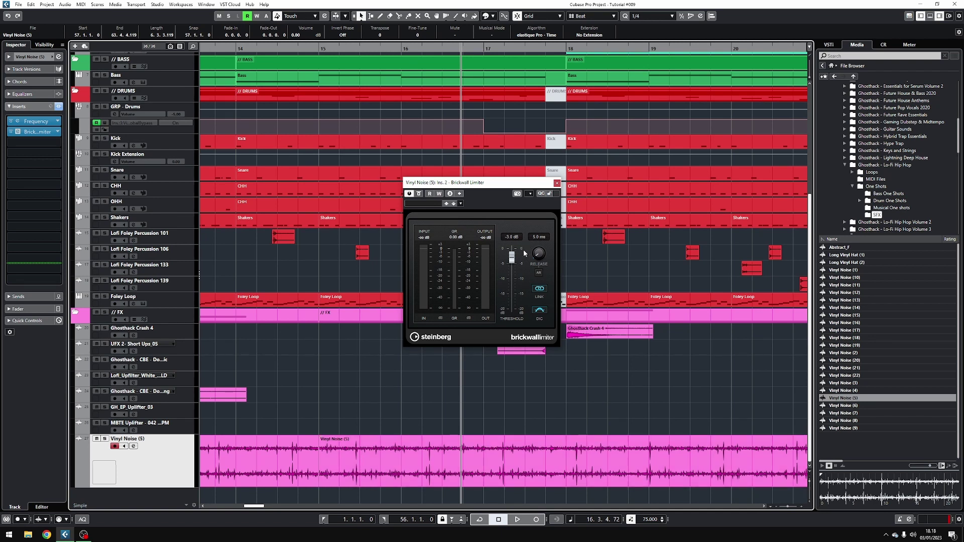
Set the limiter threshold to about -14.8 dB while playing the Vinyl Noise (5) track soloed, ending with the limiter closed and solo off.
key(s)
key(space)
drag(511, 257, 512, 293)
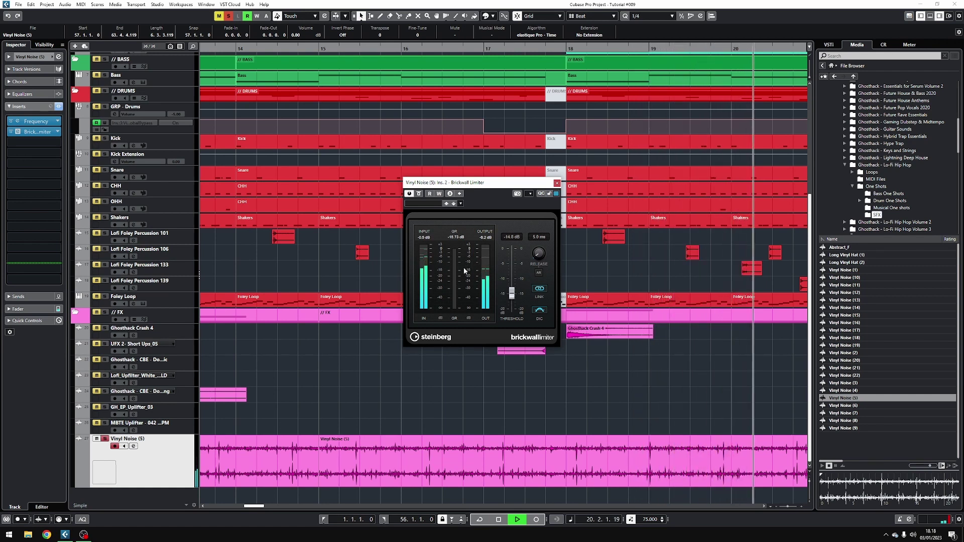
key(space)
click(557, 184)
key(s)
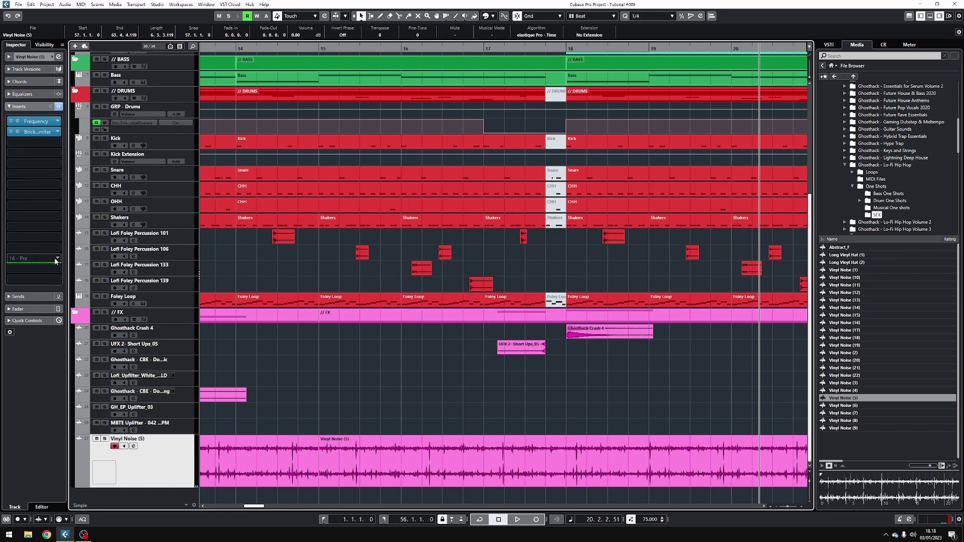
Insert a Compressor in slot 14 of Vinyl Noise (5) and raise its release to about 236 ms while looping from bar 14.
click(55, 259)
text(comp)
key(Return)
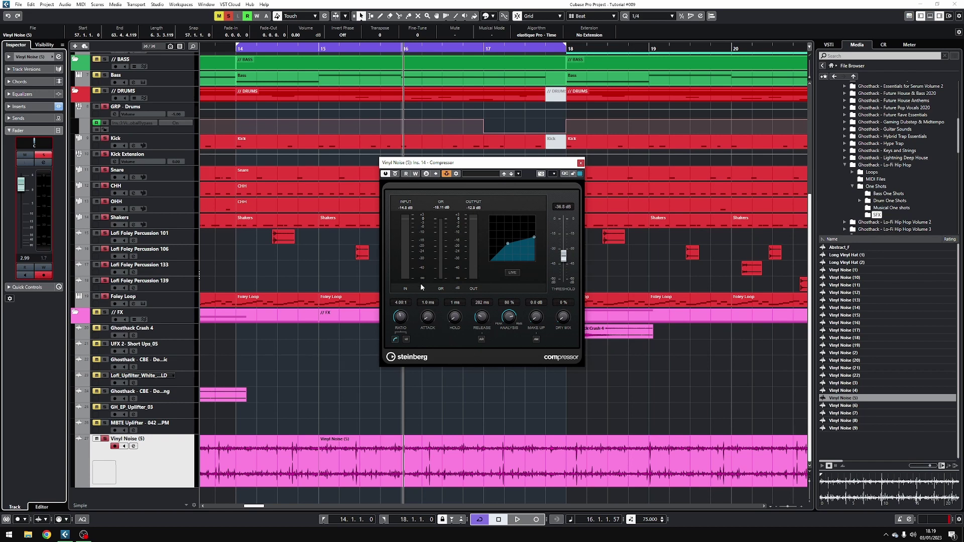
click(239, 51)
key(space)
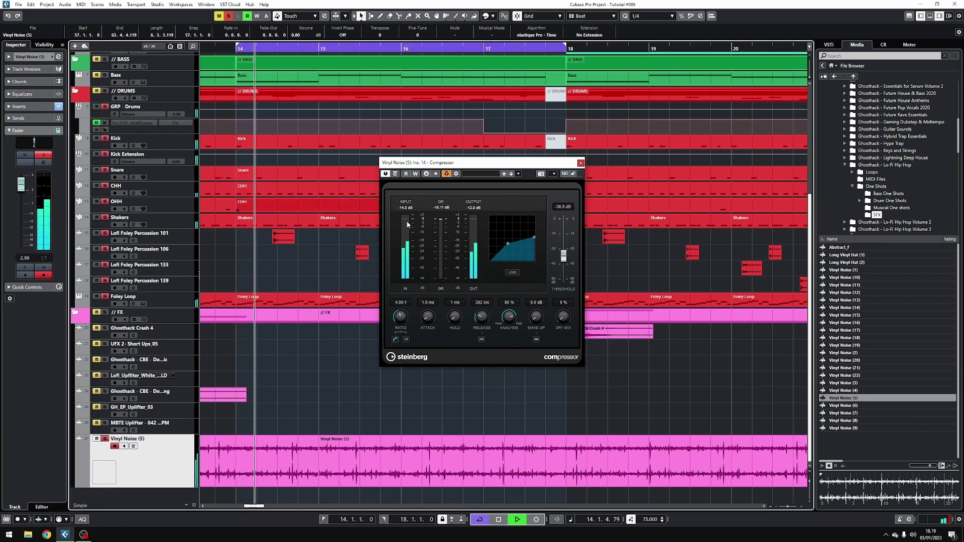
drag(484, 322, 490, 322)
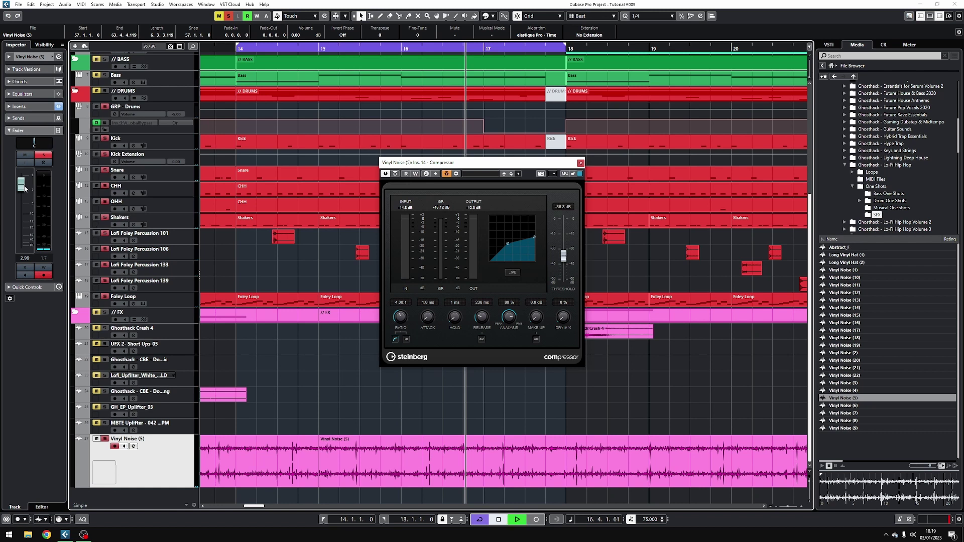
Lower the Vinyl Noise (5) volume to about -14.7 dB, unsolo the track to hear it in the mix, and close the Compressor.
key(space)
drag(22, 185, 23, 225)
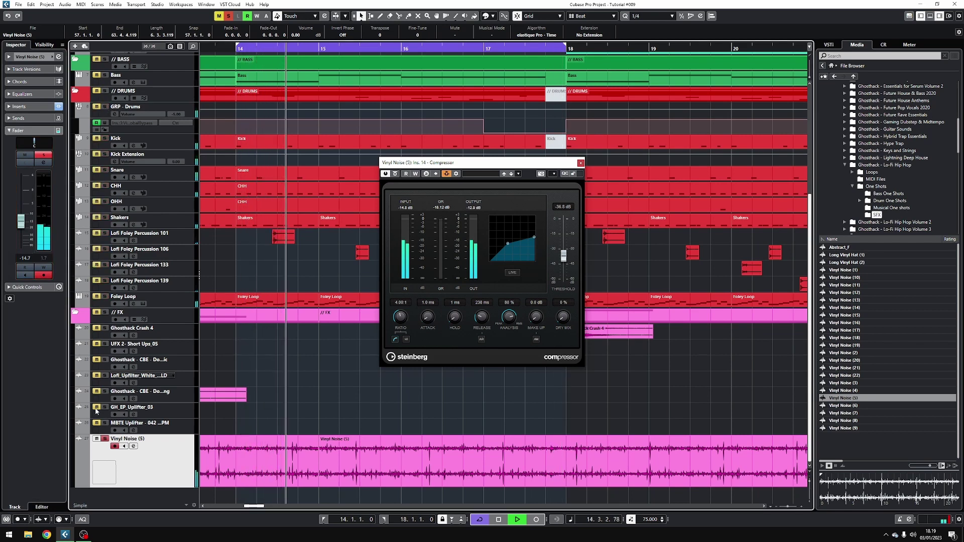
click(104, 439)
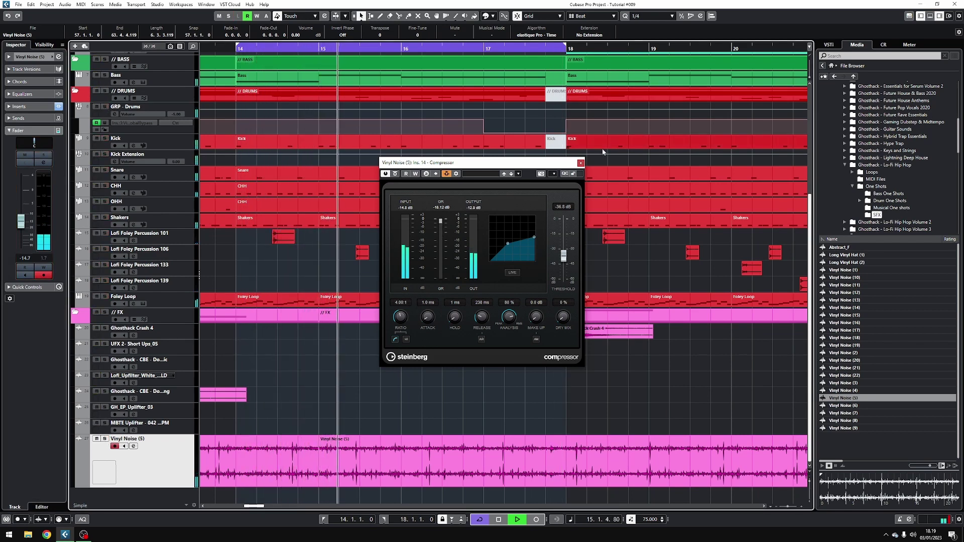
click(581, 163)
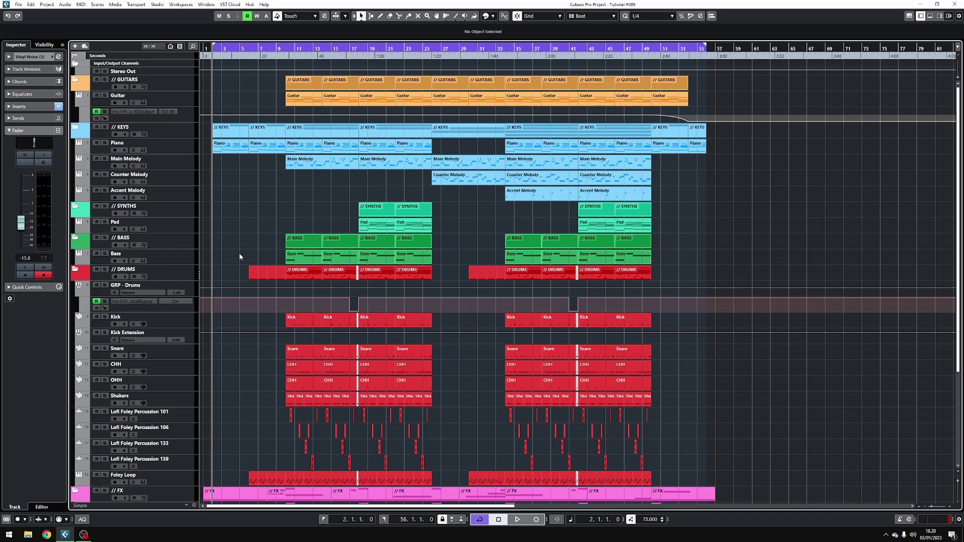
Play the full arrangement from bar 2.
key(space)
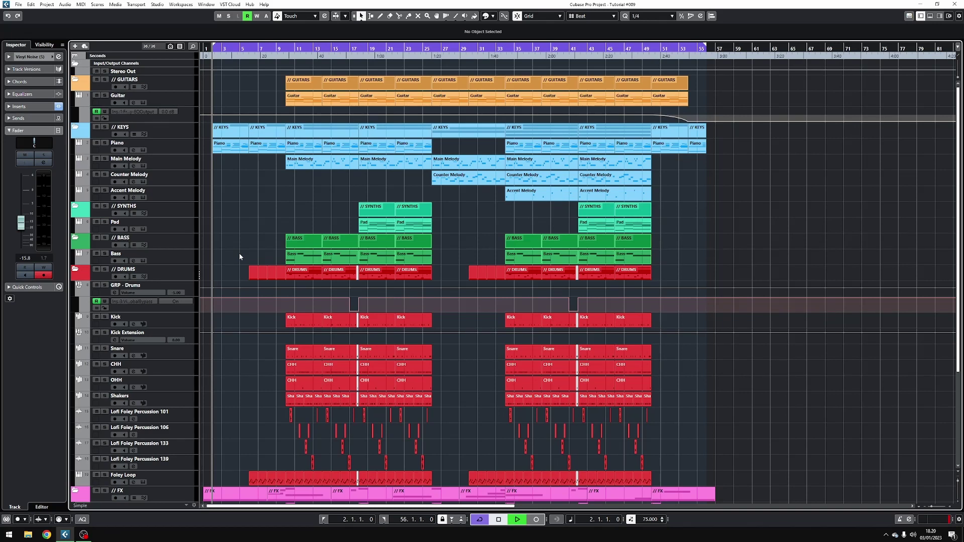